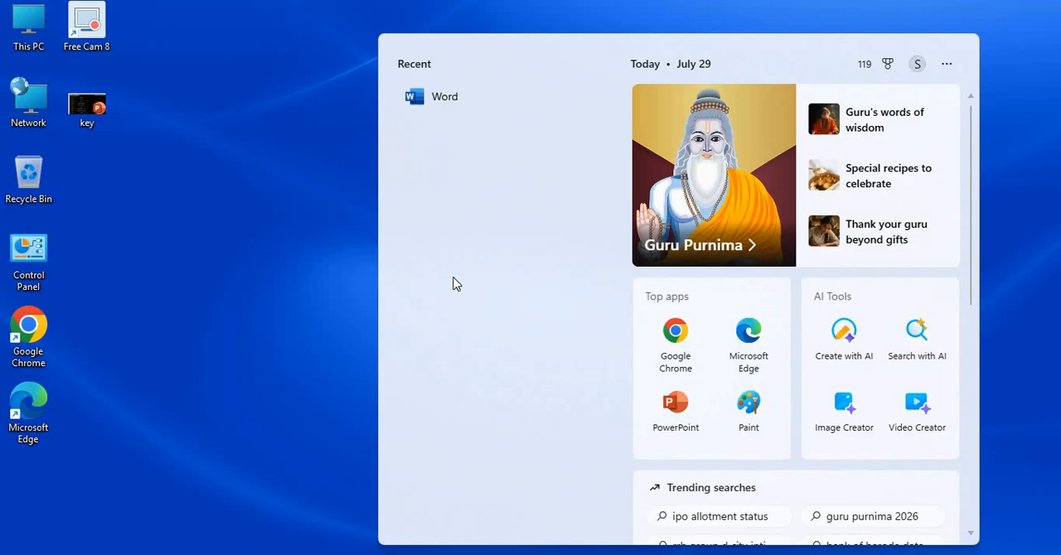
- Open Word in a maximized window and create a new blank document
click(451, 113)
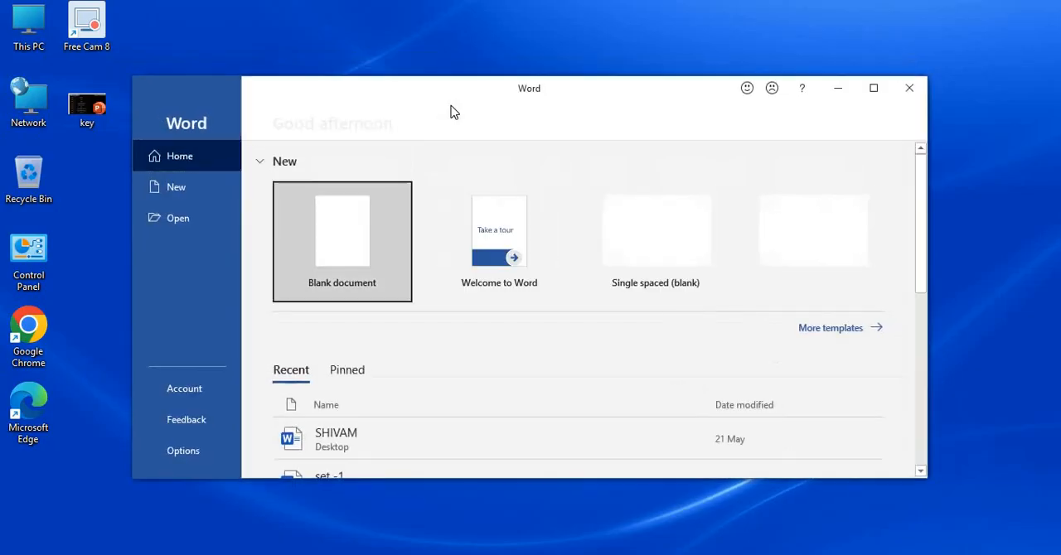
click(872, 89)
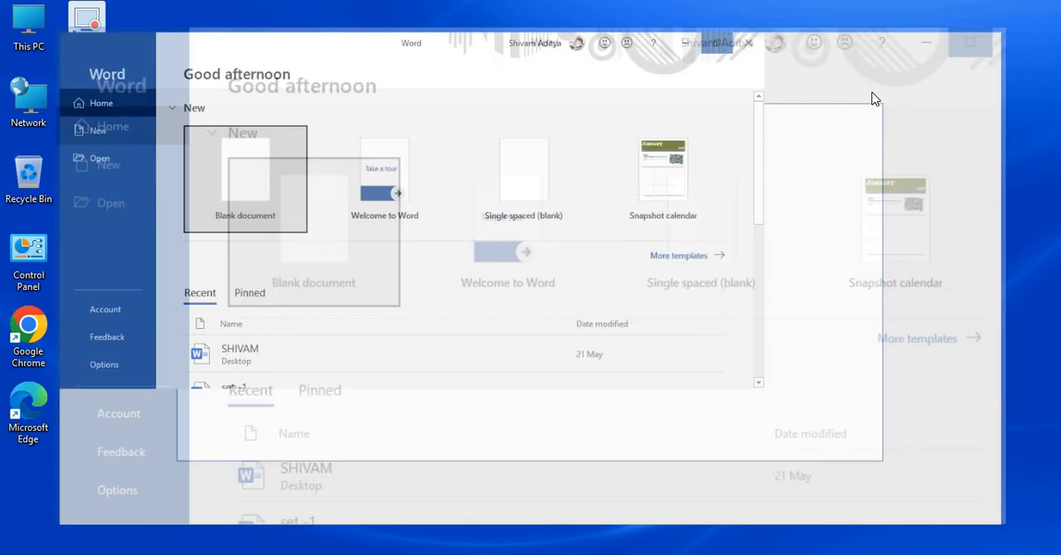
click(229, 200)
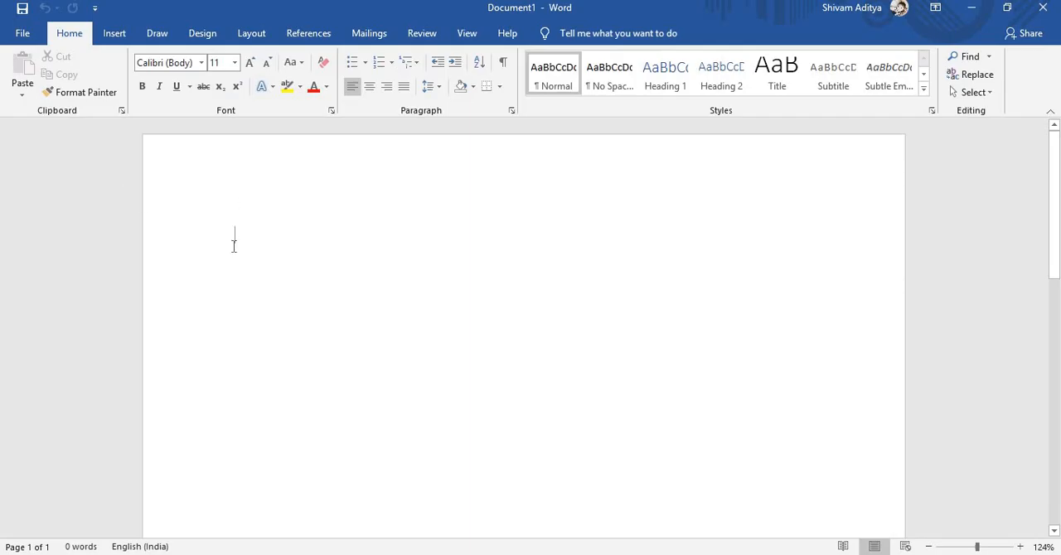
- Set the font size for the empty document to 36
click(236, 65)
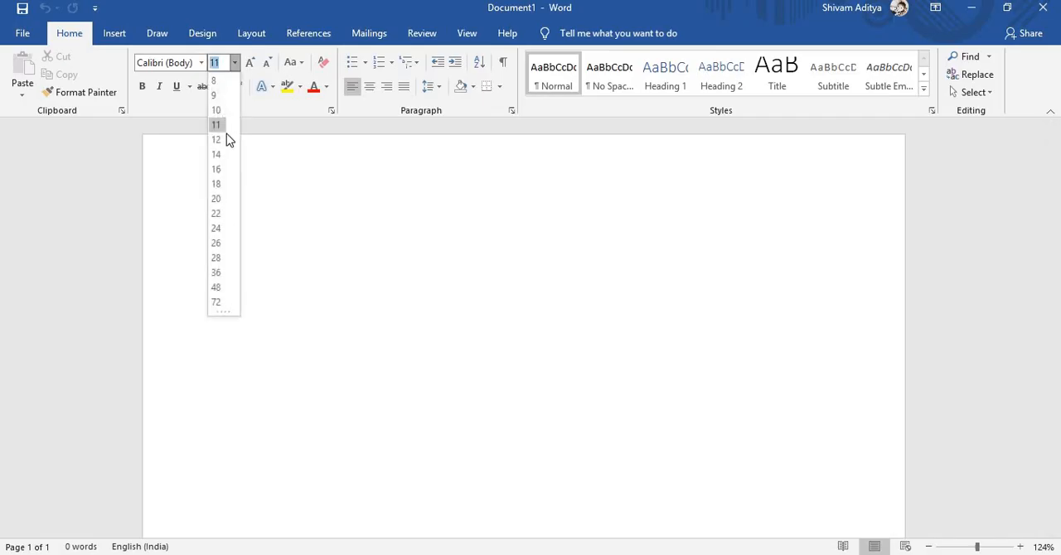
click(216, 228)
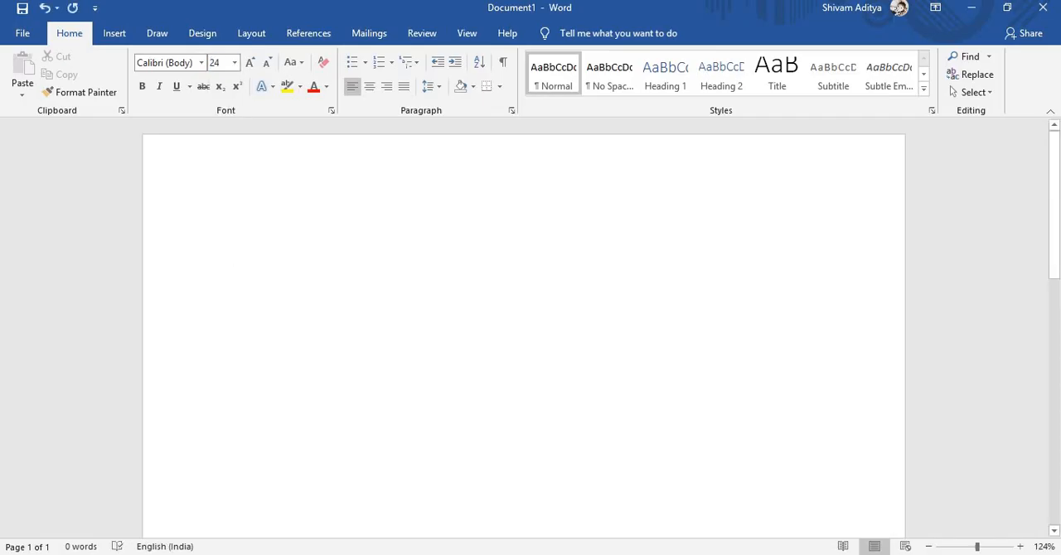
click(235, 65)
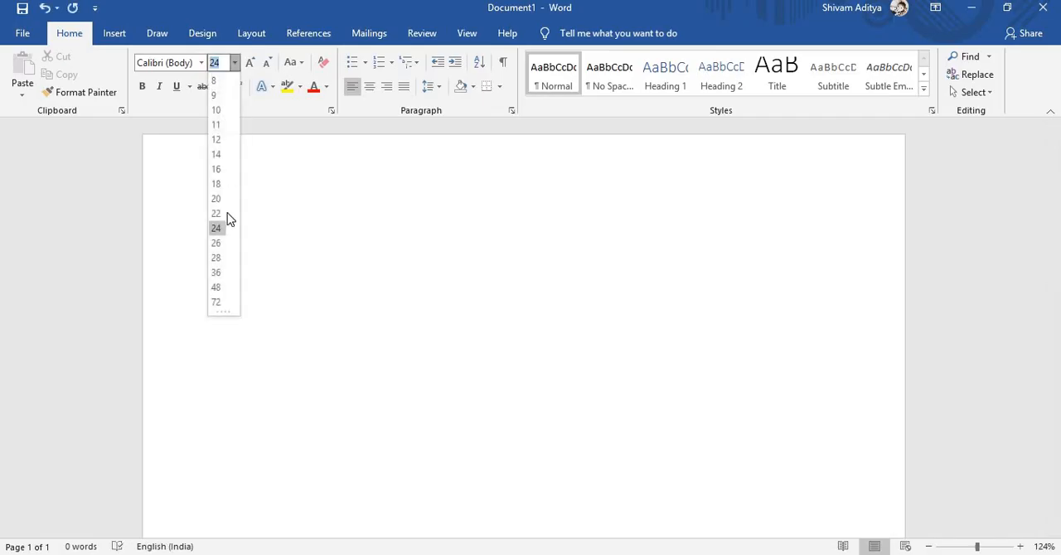
click(215, 275)
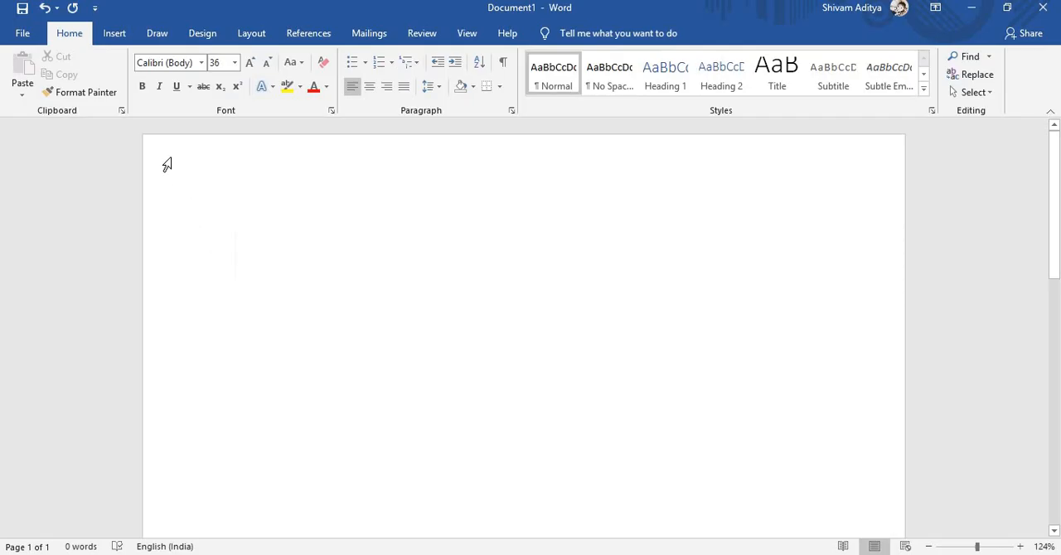
- Apply the Narrow page margins, 1.27 cm on all four sides
click(251, 37)
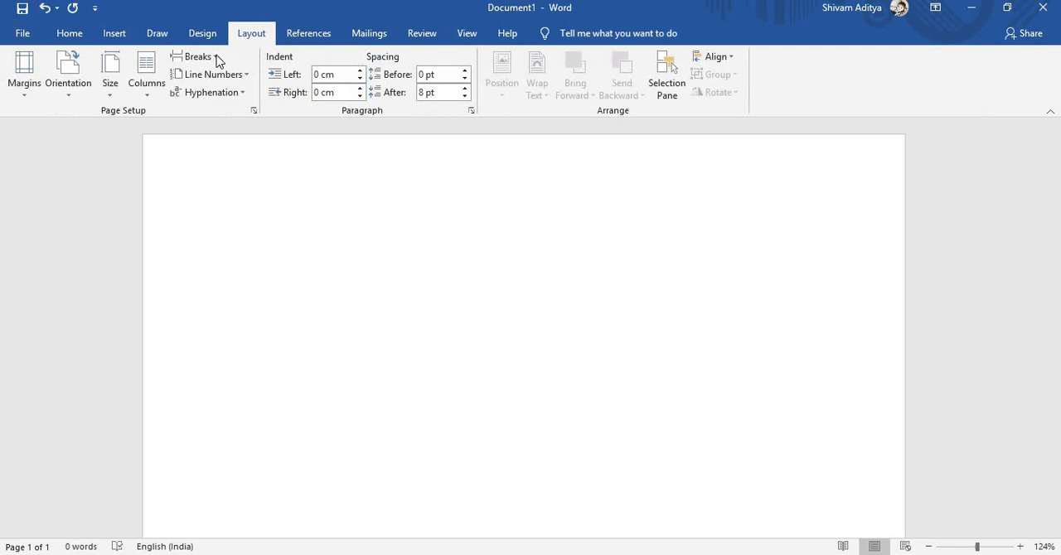
click(26, 97)
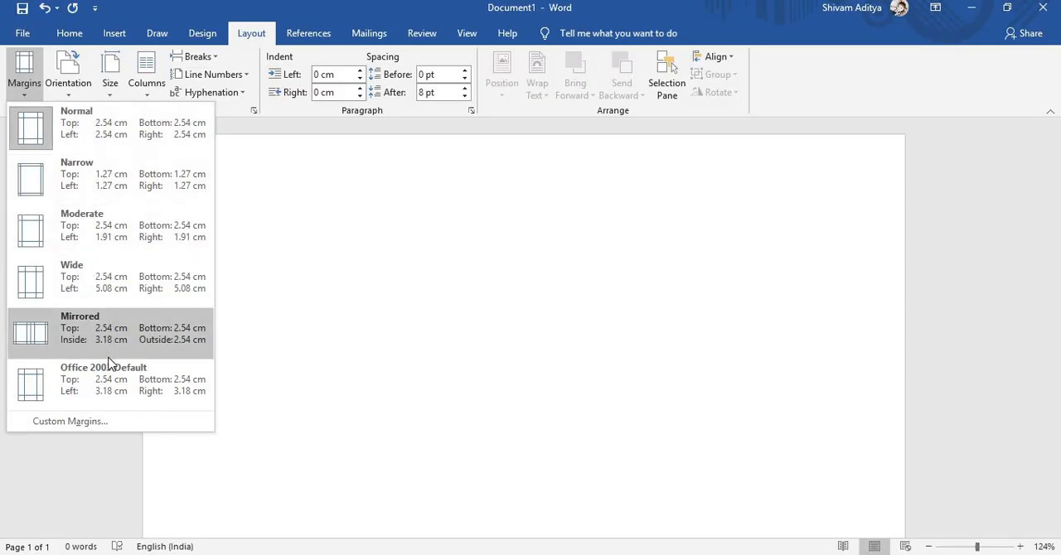
click(77, 173)
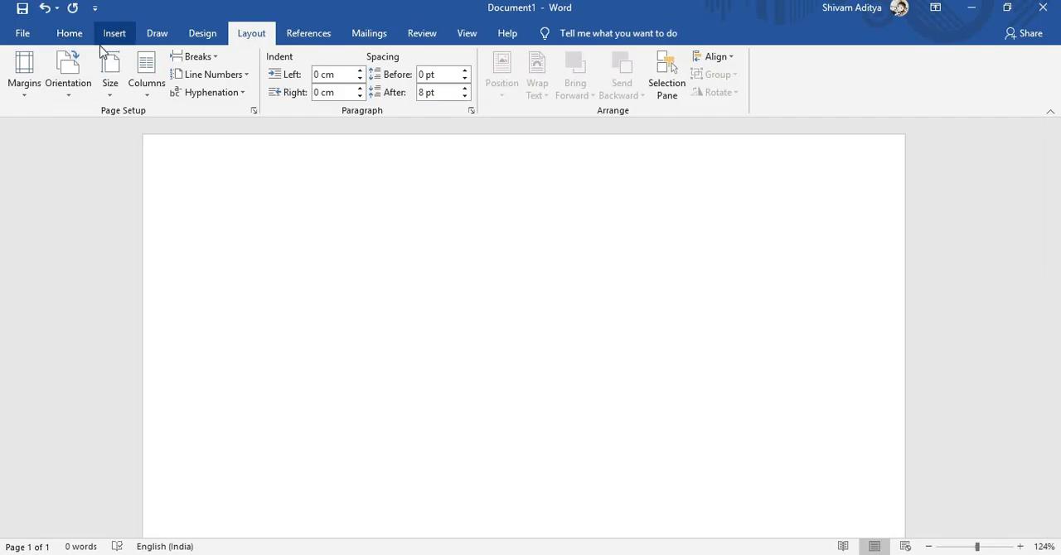
click(70, 37)
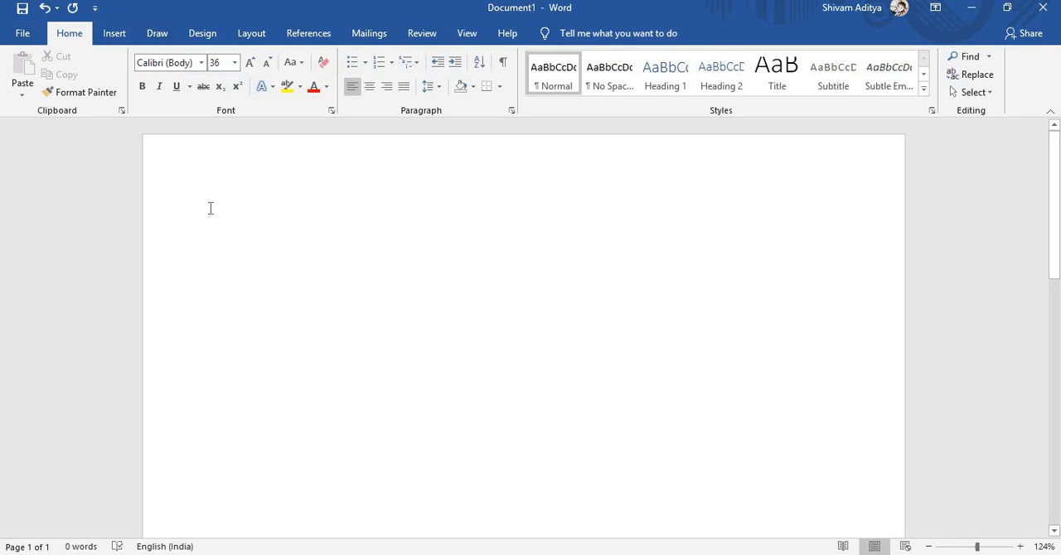
text(R)
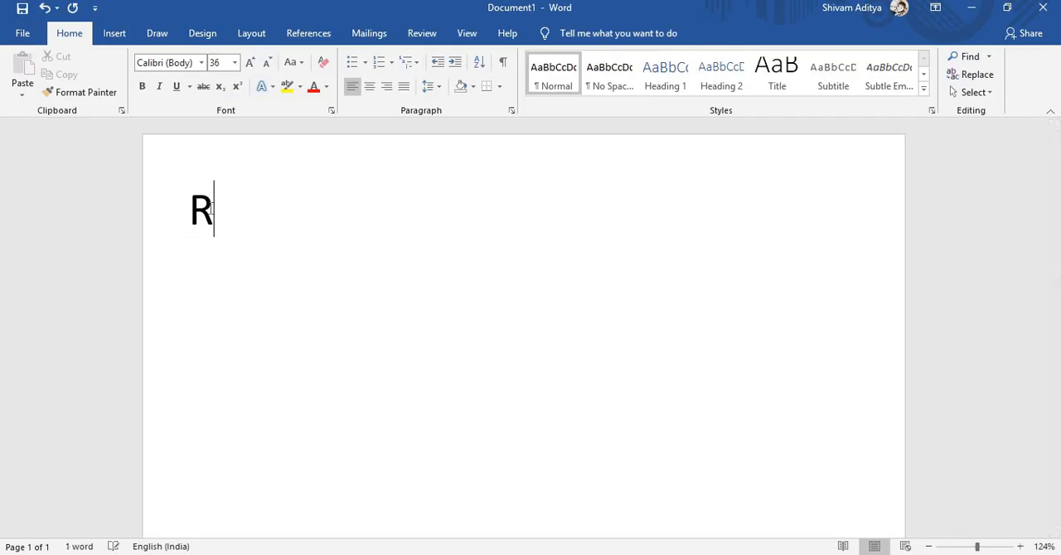
text(ahul)
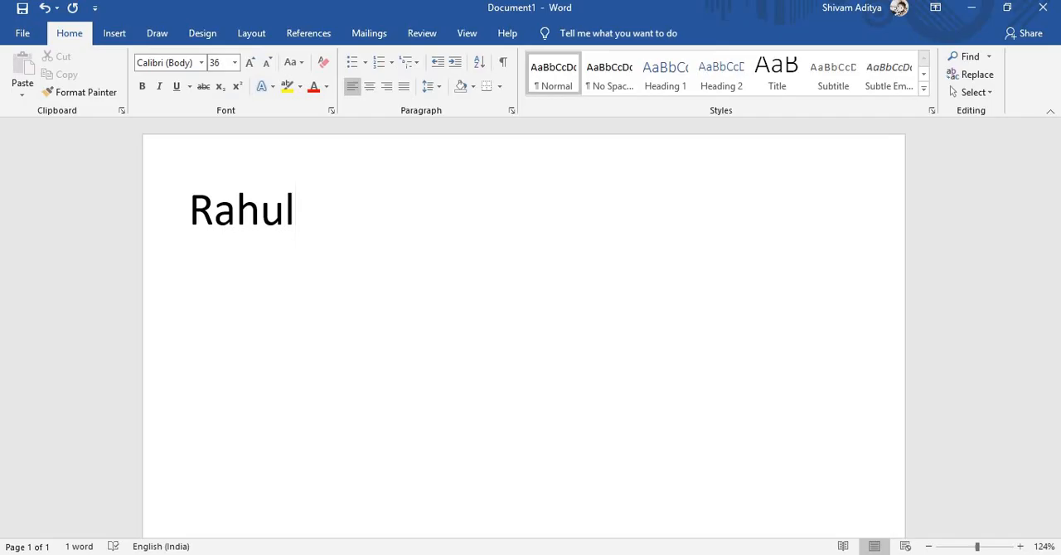
key(BackSpace)
key(BackSpace)
key(BackSpace)
key(BackSpace)
key(BackSpace)
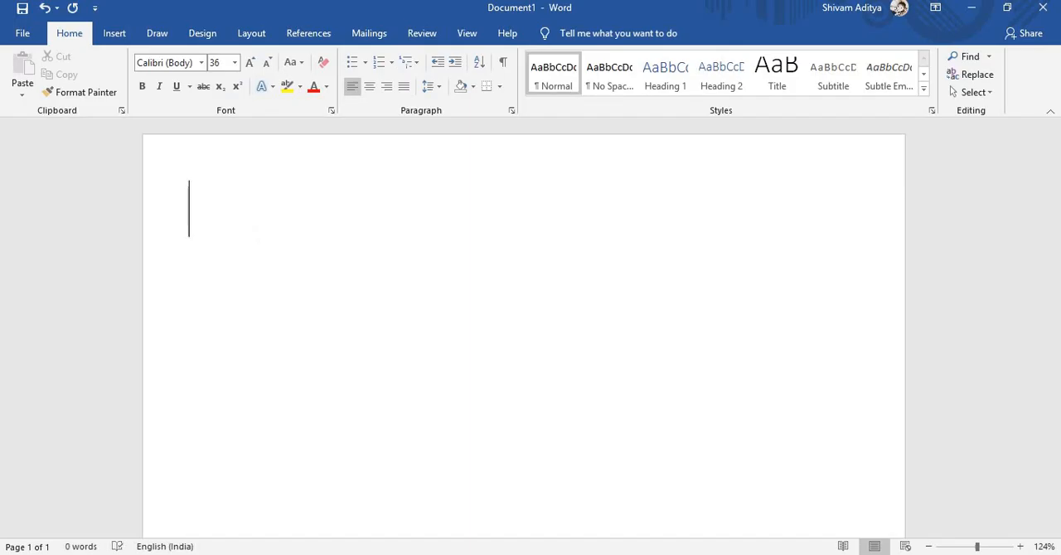
- Enter the heading "University Of Lucknow" on the first line of the page
text(Univ)
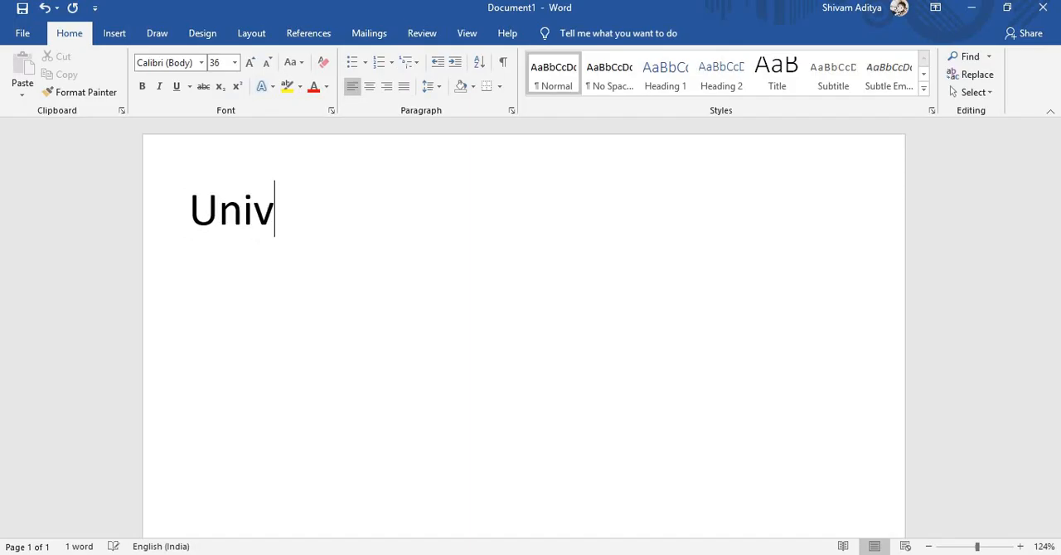
text(ersit)
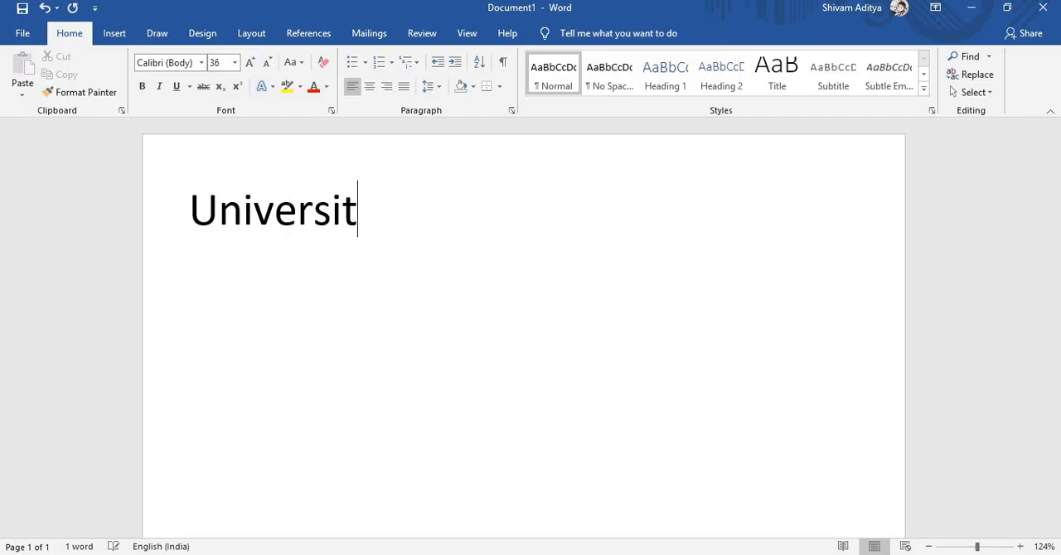
key(BackSpace)
text(y O)
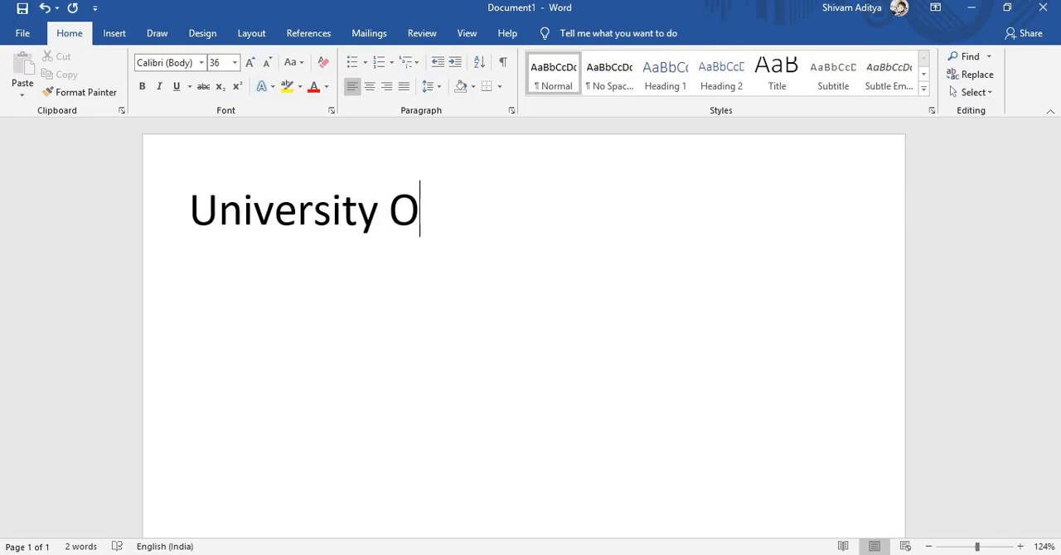
text(f L)
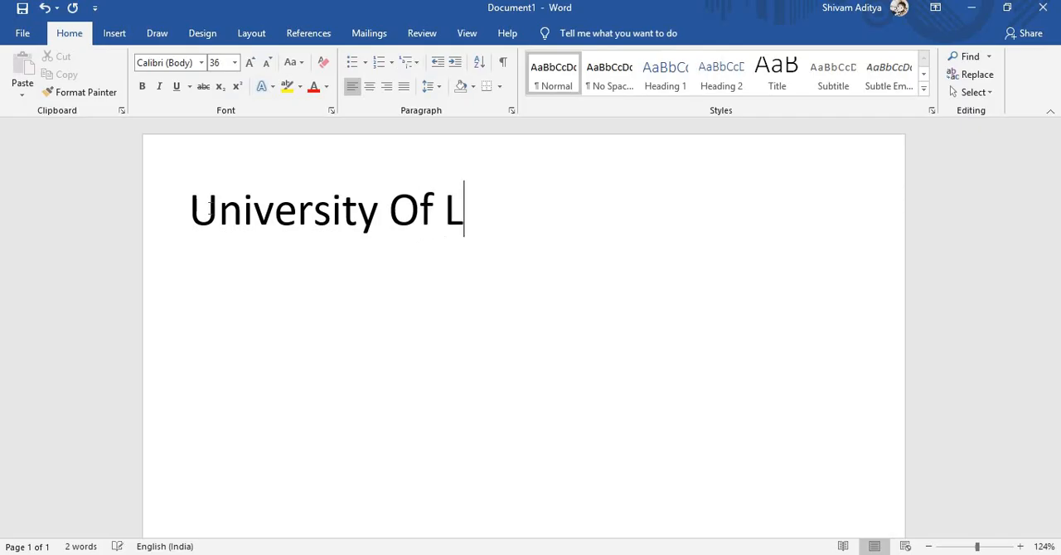
text(ucknow)
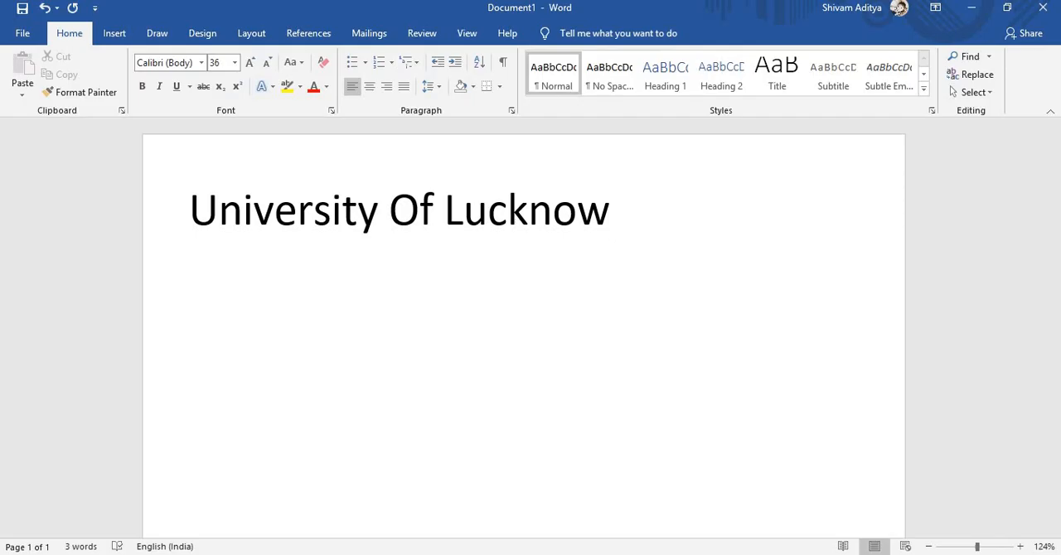
- Center the heading and accept the grammar suggestion that changes "Of" to "of"
triple_click(209, 212)
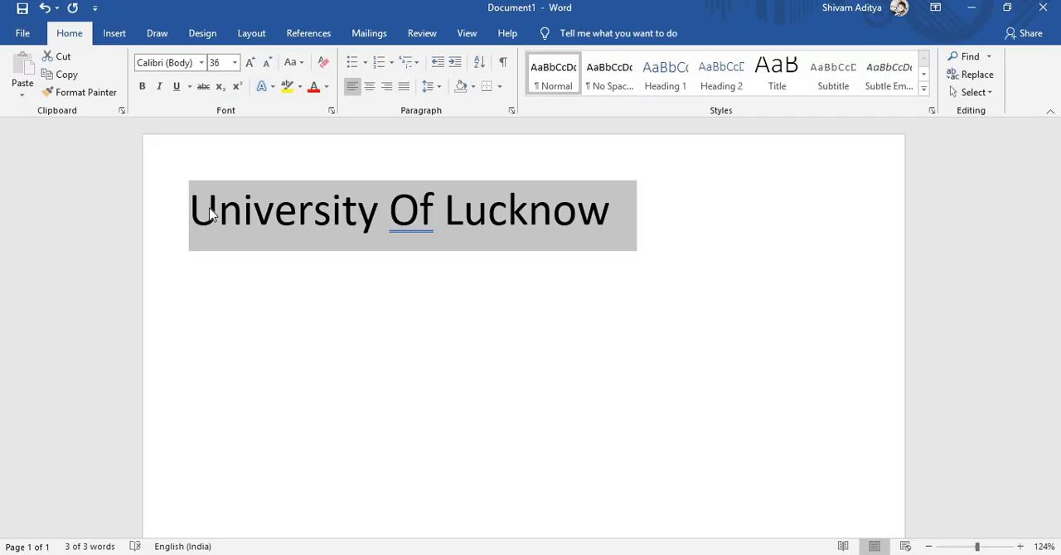
click(369, 88)
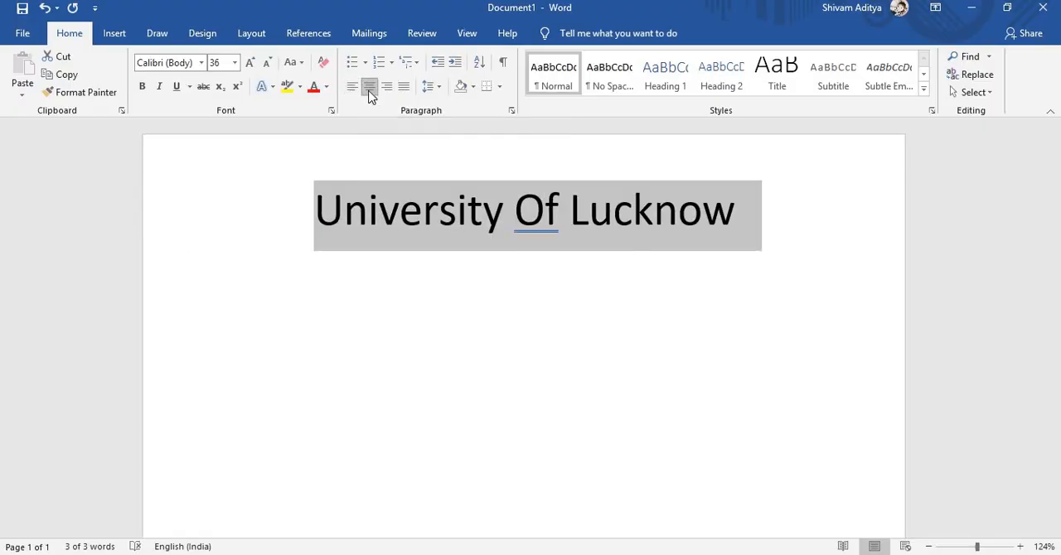
click(930, 246)
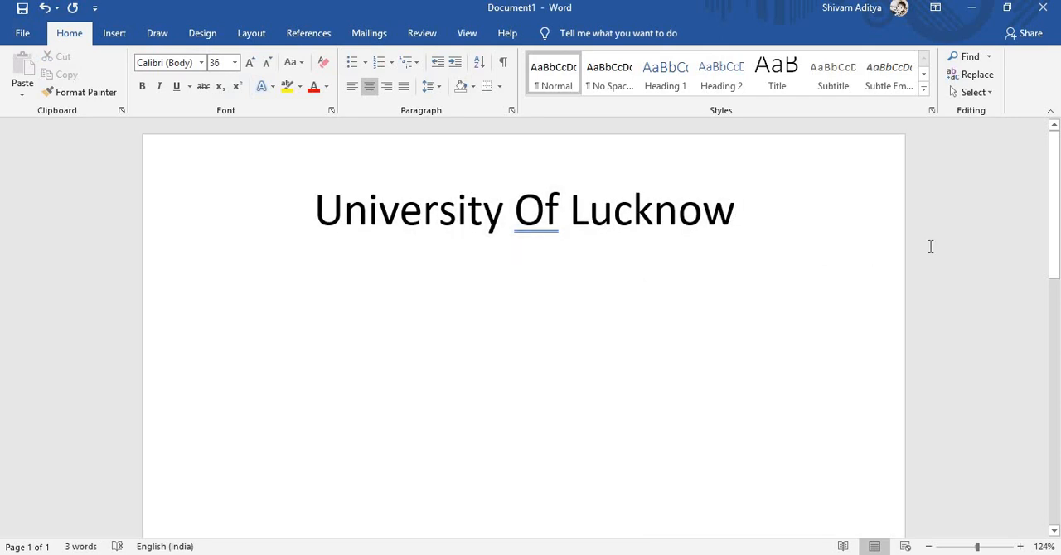
right_click(539, 218)
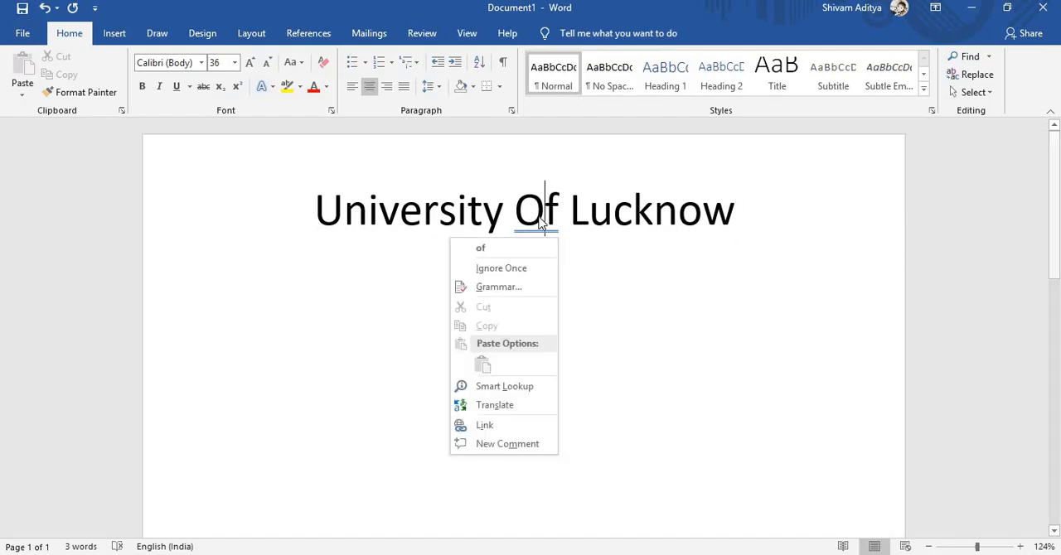
click(482, 248)
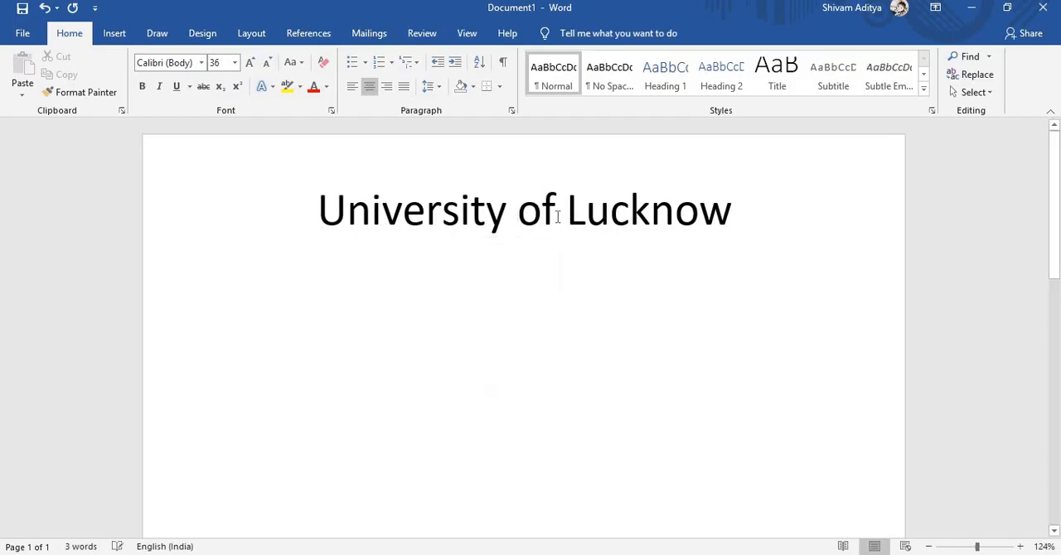
- Underline the whole heading "University of Lucknow" with the thick underline style
click(733, 215)
triple_click(733, 215)
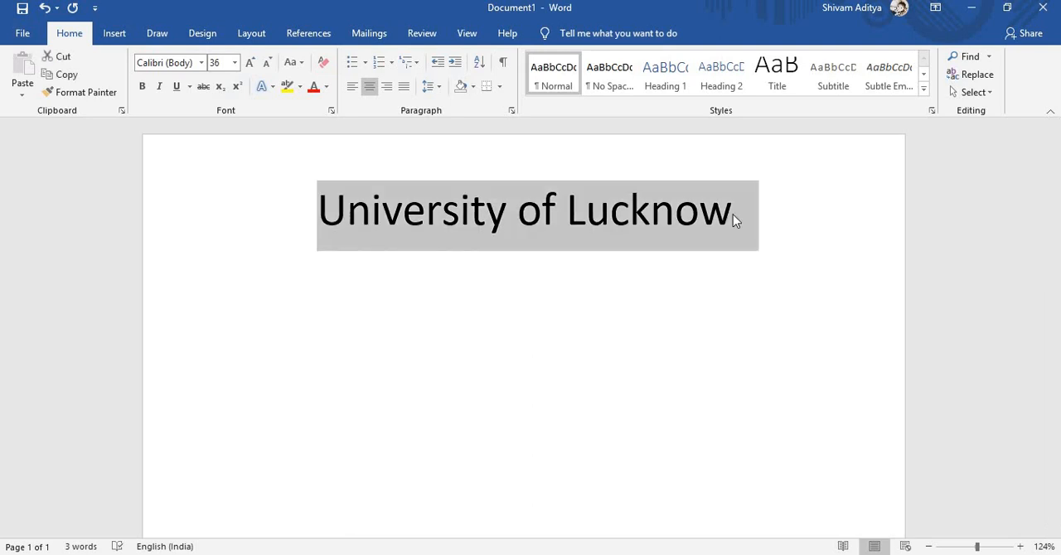
click(177, 88)
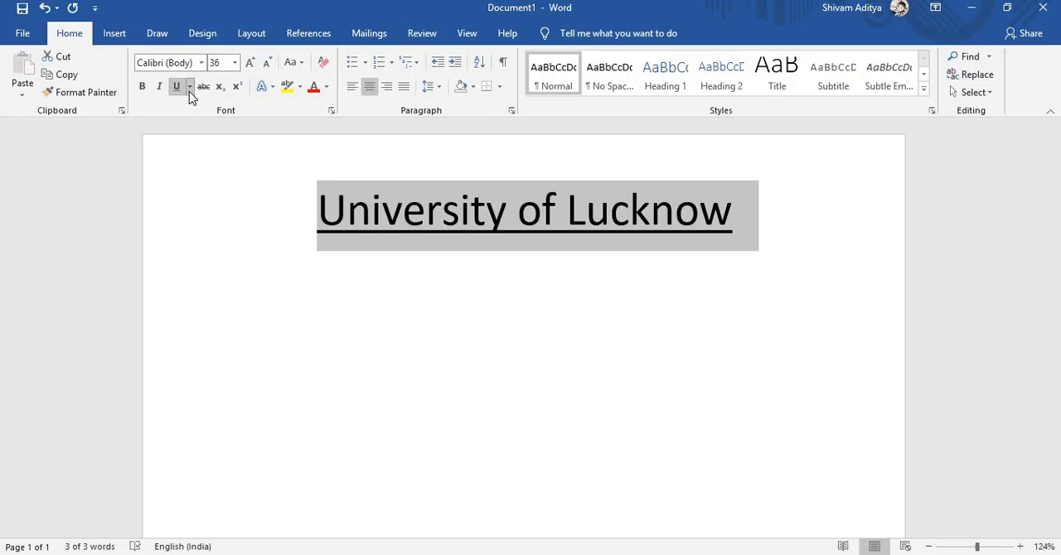
click(189, 91)
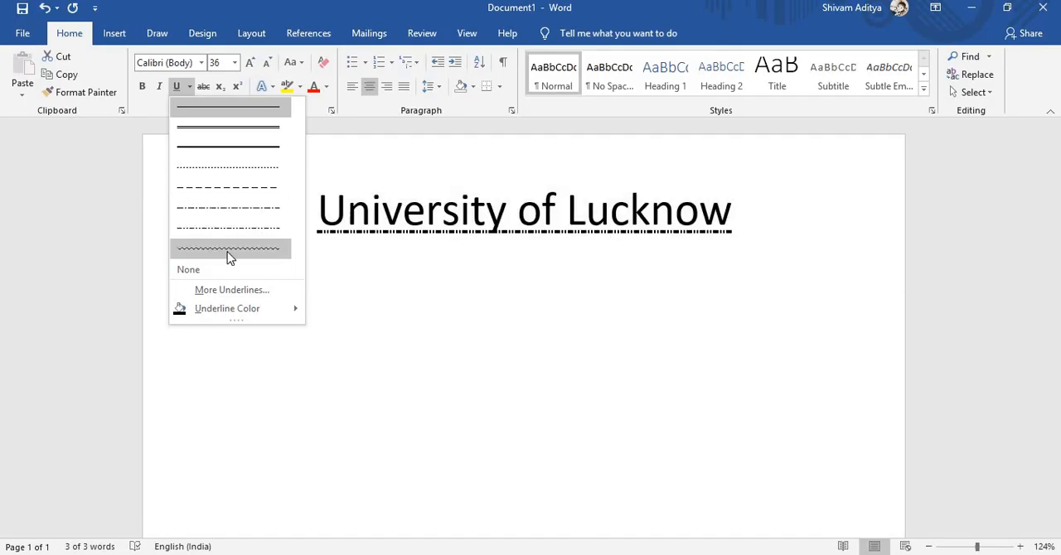
mouse_move(276, 310)
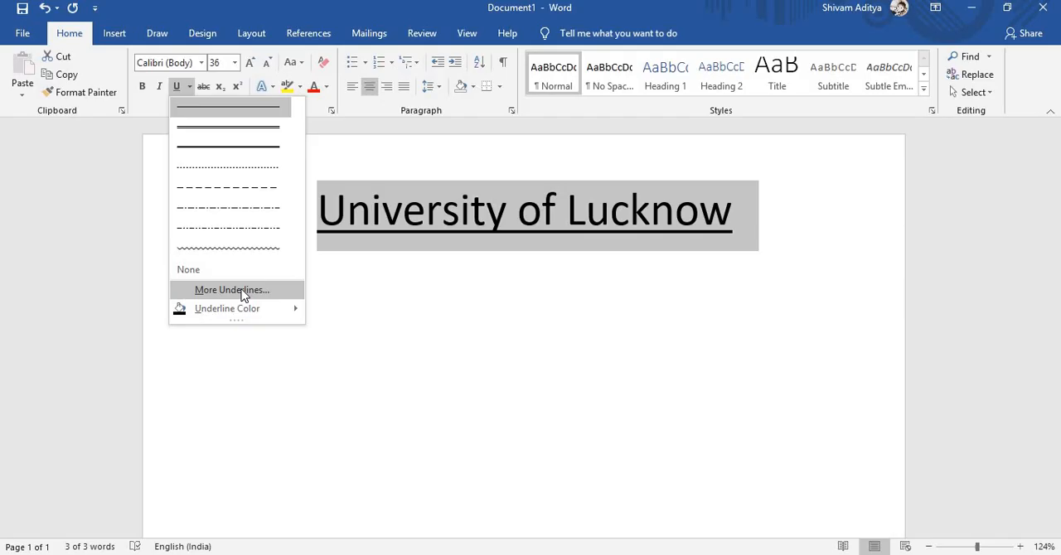
click(257, 149)
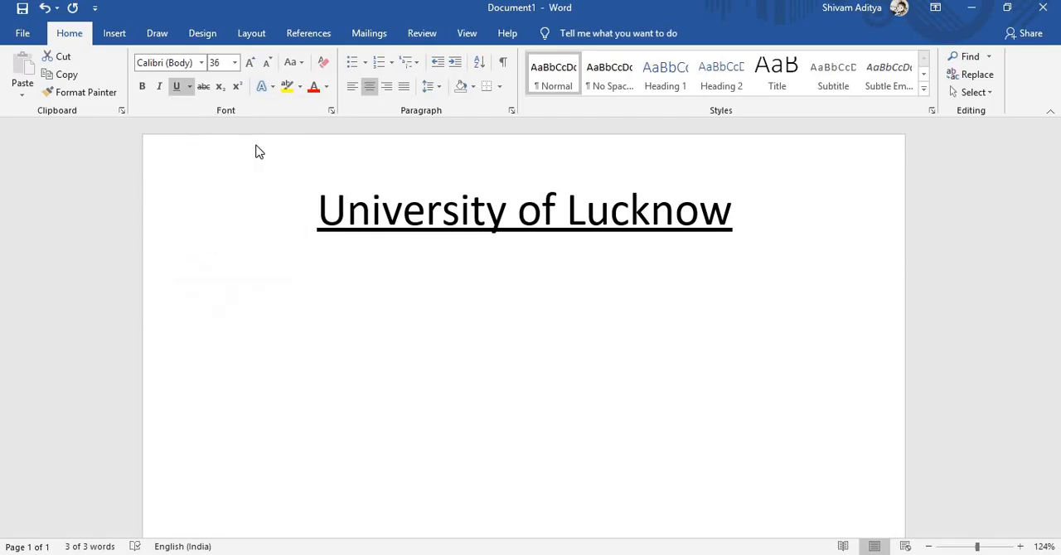
click(731, 211)
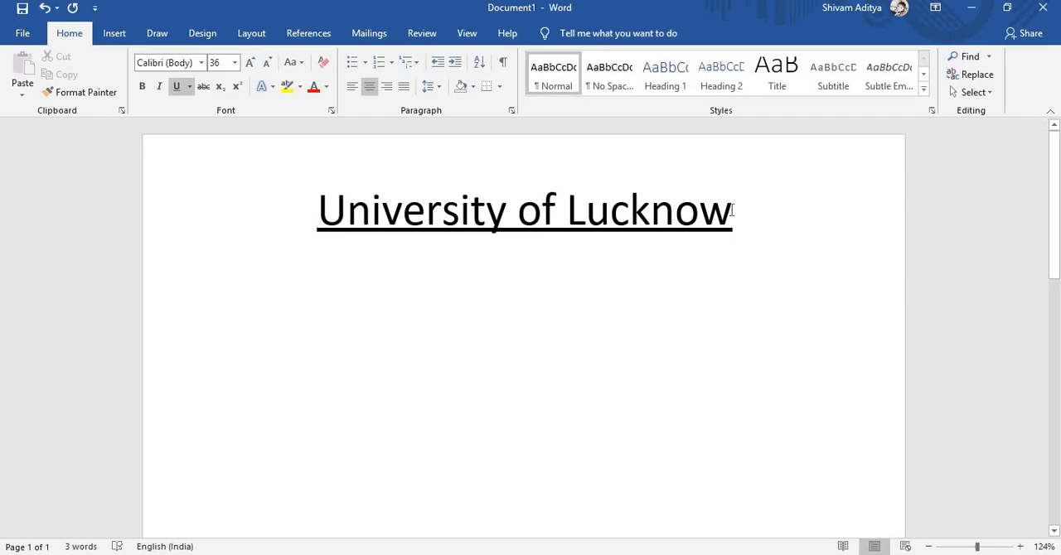
- Make the whole heading italic and bold, and start a new line below it
key(ctrl+a)
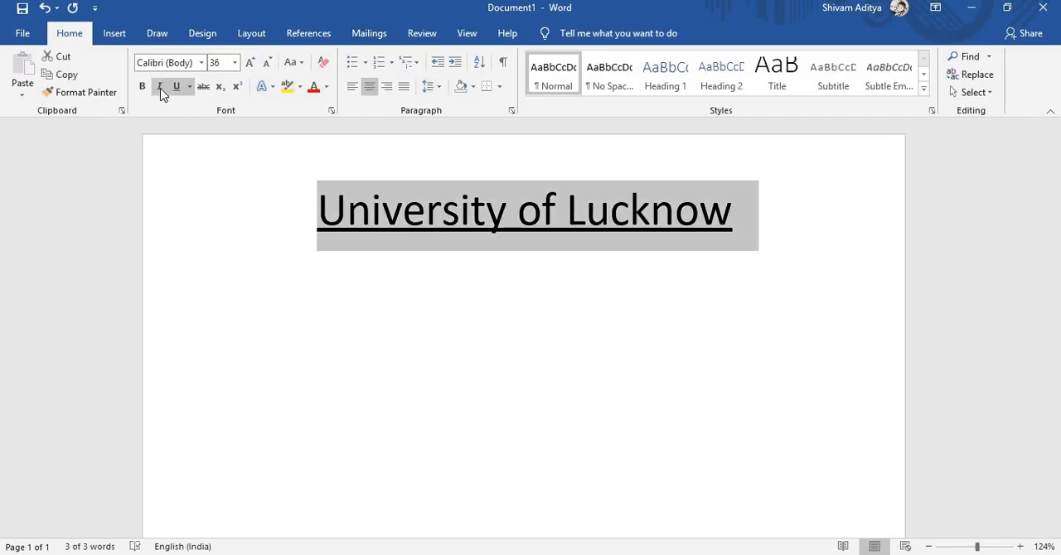
click(160, 89)
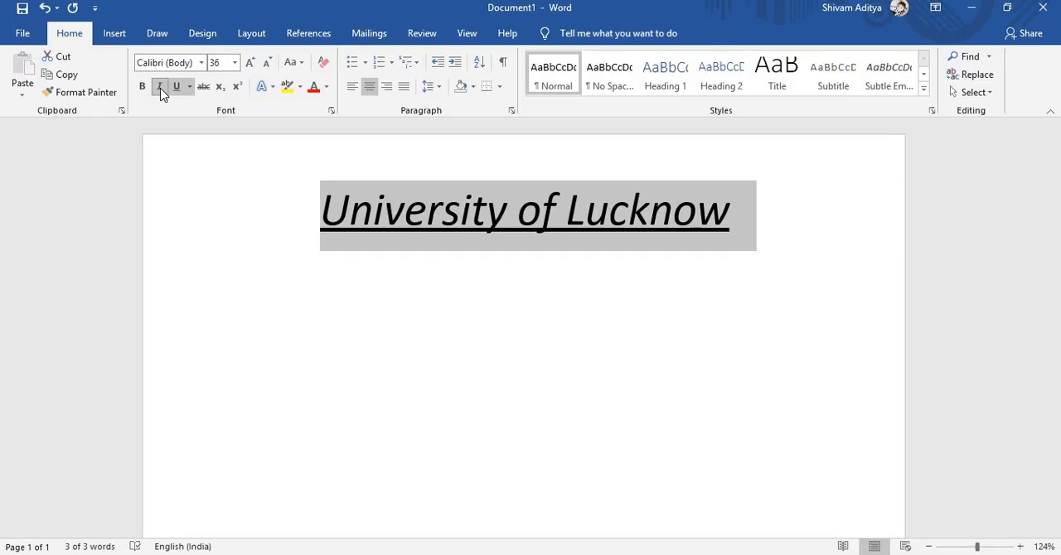
click(143, 87)
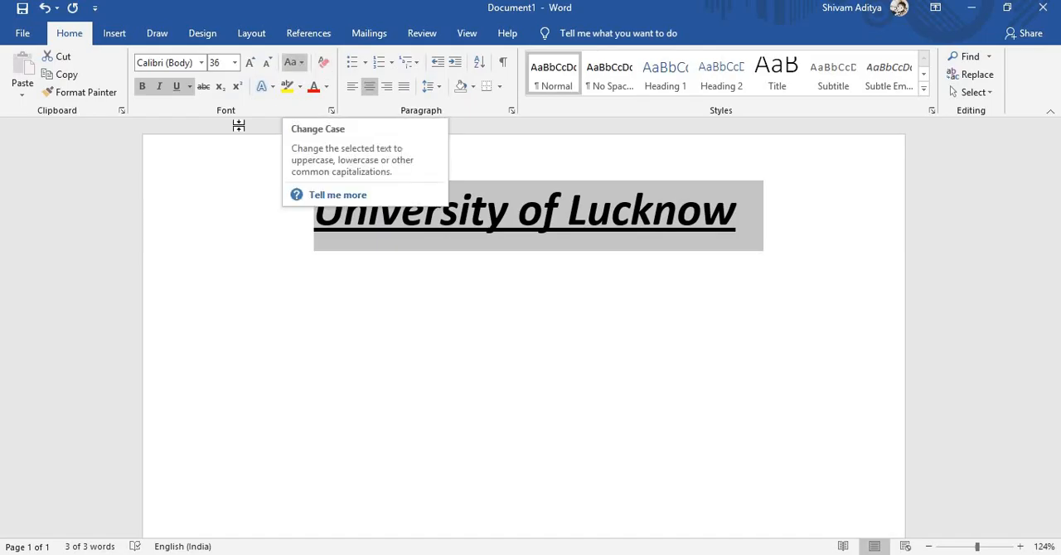
click(208, 216)
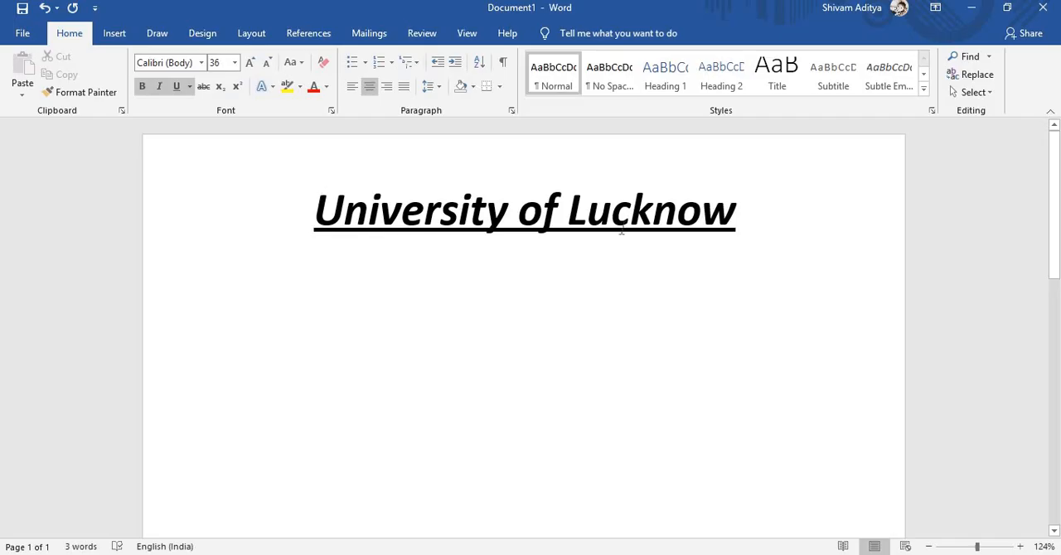
click(736, 215)
key(Return)
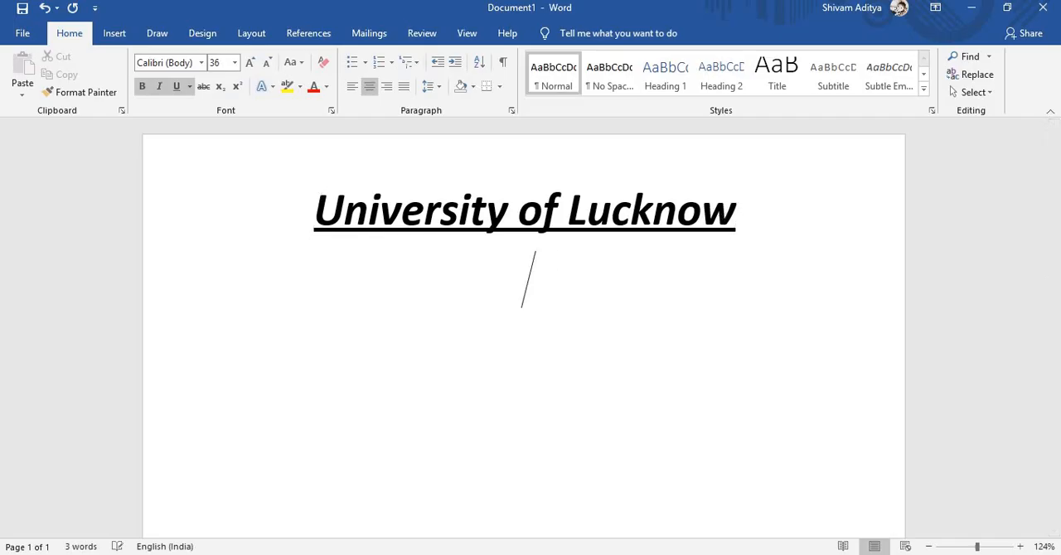
- Turn off bold, italic and underline for the empty line below the heading
click(140, 87)
click(165, 89)
key(ctrl+u)
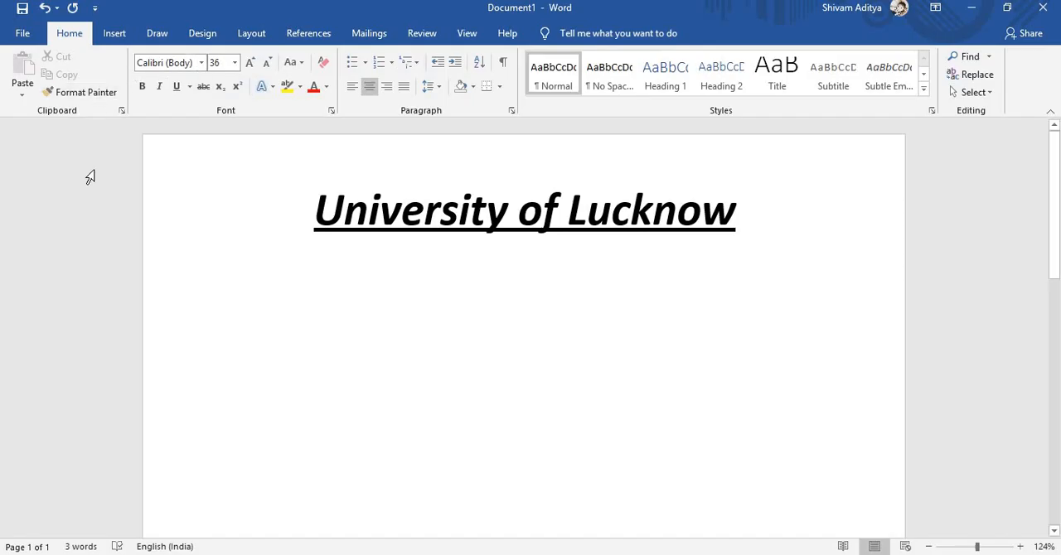
click(114, 35)
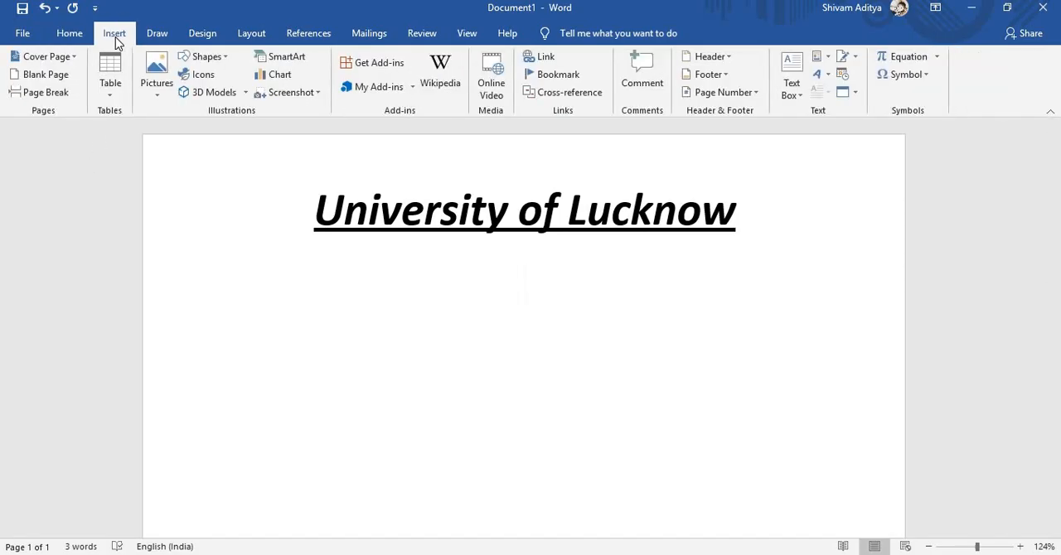
click(114, 97)
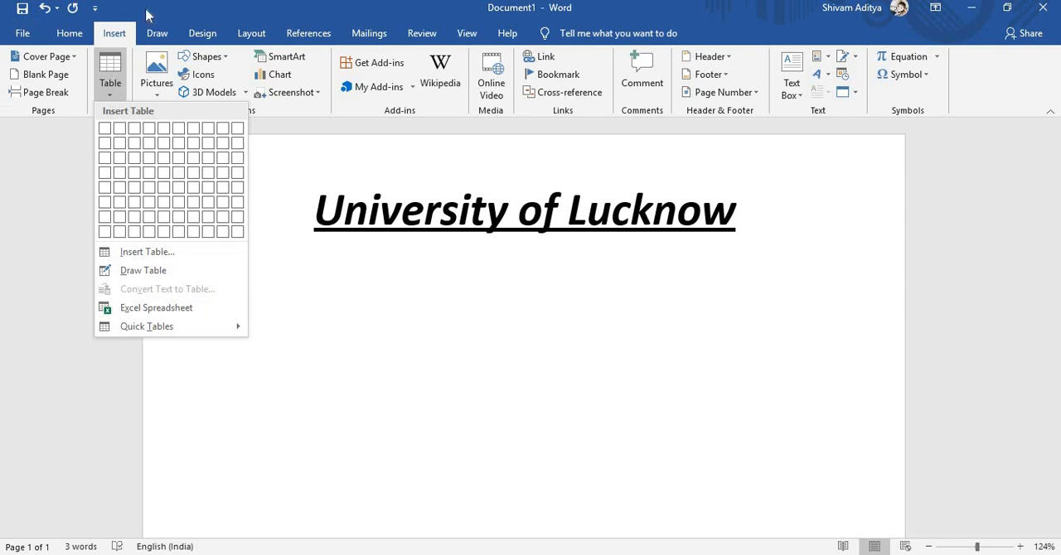
- Draw two vertical columns crossed by two horizontal rows with the rainbow pen below the heading
click(157, 34)
click(157, 34)
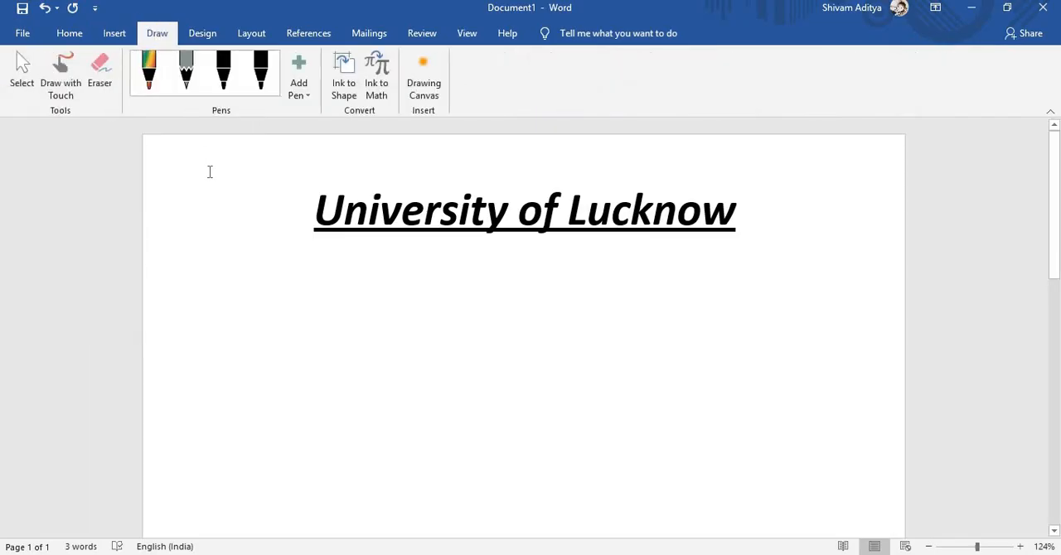
click(155, 88)
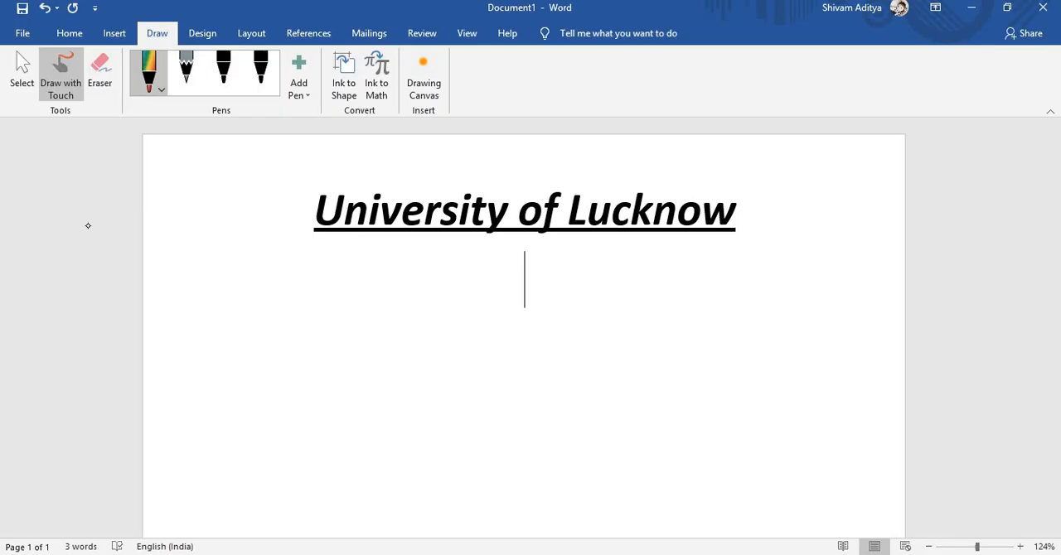
drag(233, 334, 232, 439)
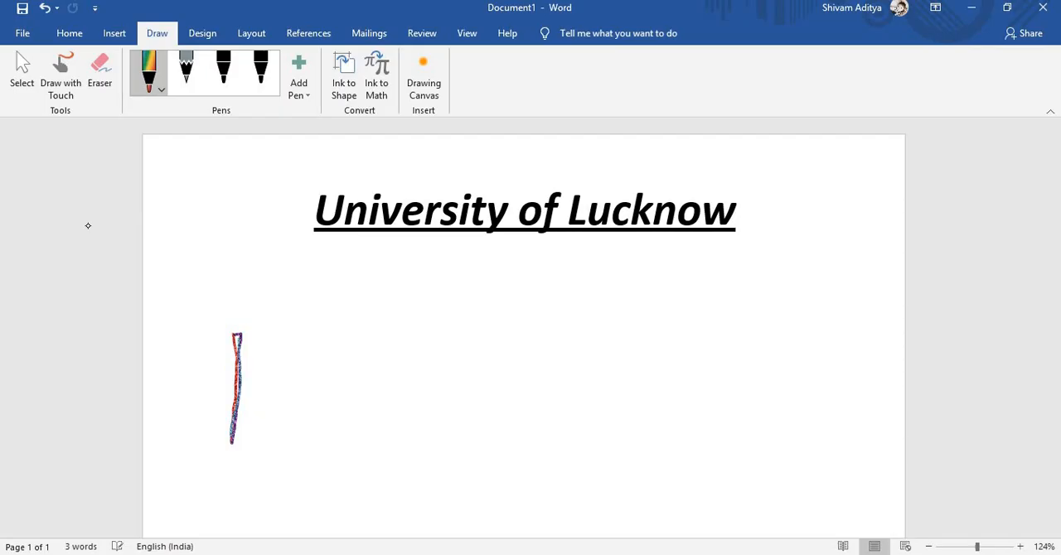
drag(325, 326, 319, 444)
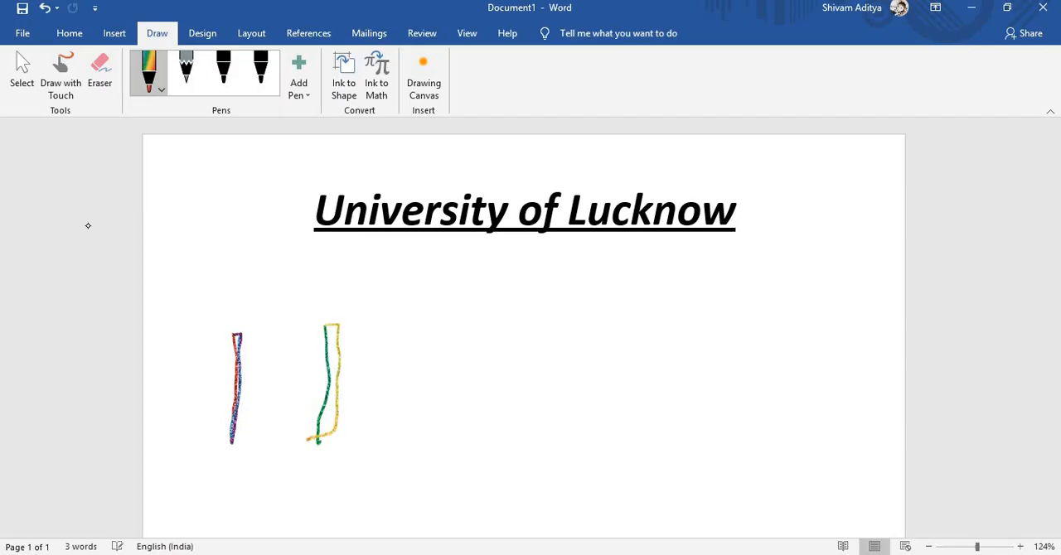
drag(199, 361, 377, 361)
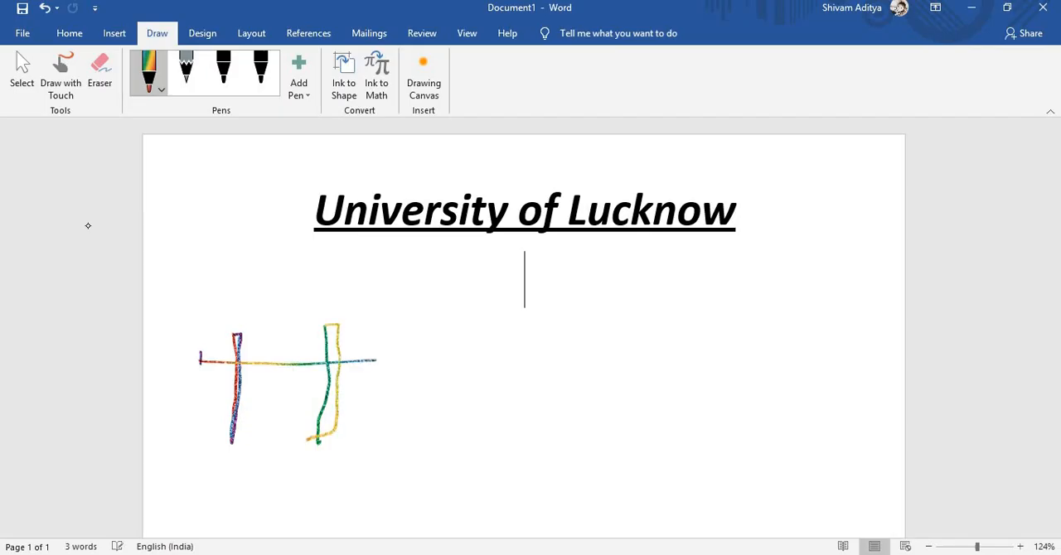
mouse_move(200, 354)
mouse_down()
mouse_move(342, 346)
mouse_move(370, 360)
mouse_up()
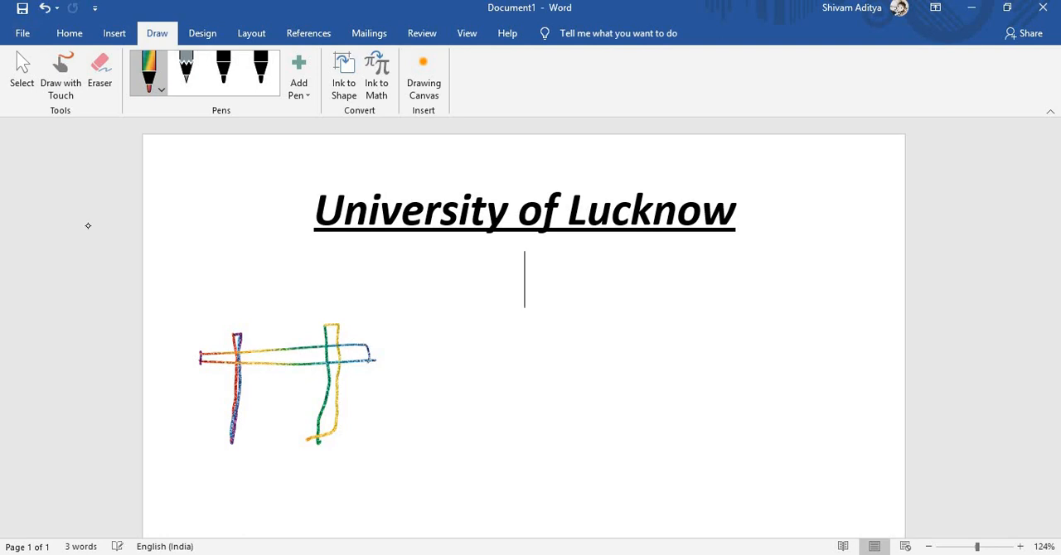
mouse_move(209, 423)
mouse_down()
mouse_move(252, 398)
mouse_move(378, 391)
mouse_move(207, 419)
mouse_up()
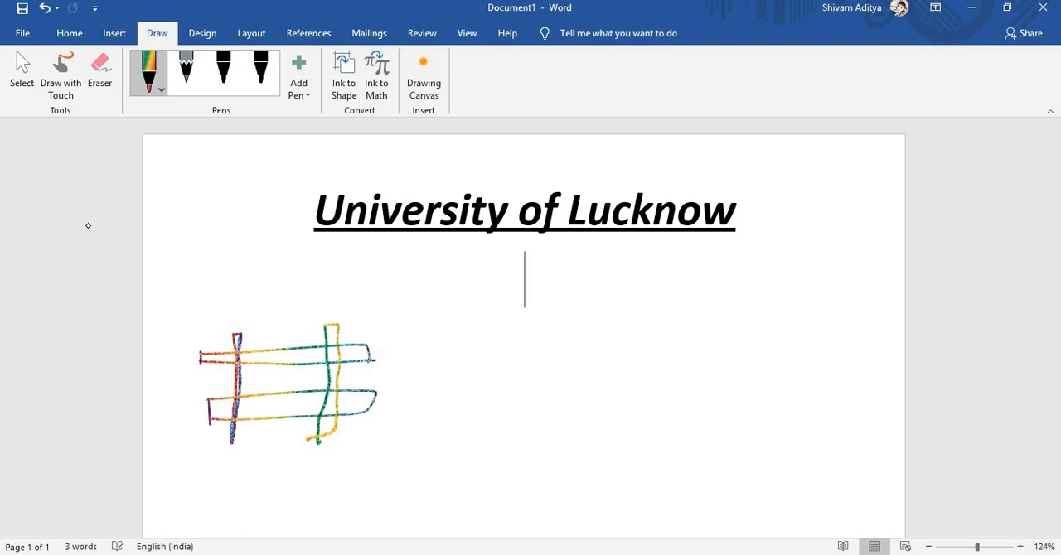
- Sketch a box with a handwritten word beneath the drawn grid, and label its columns C and its rows R
mouse_move(205, 474)
mouse_down()
mouse_move(206, 447)
mouse_move(369, 436)
mouse_move(262, 477)
mouse_move(185, 481)
mouse_move(262, 464)
mouse_move(264, 474)
mouse_move(304, 444)
mouse_move(319, 474)
mouse_up()
drag(309, 457, 323, 456)
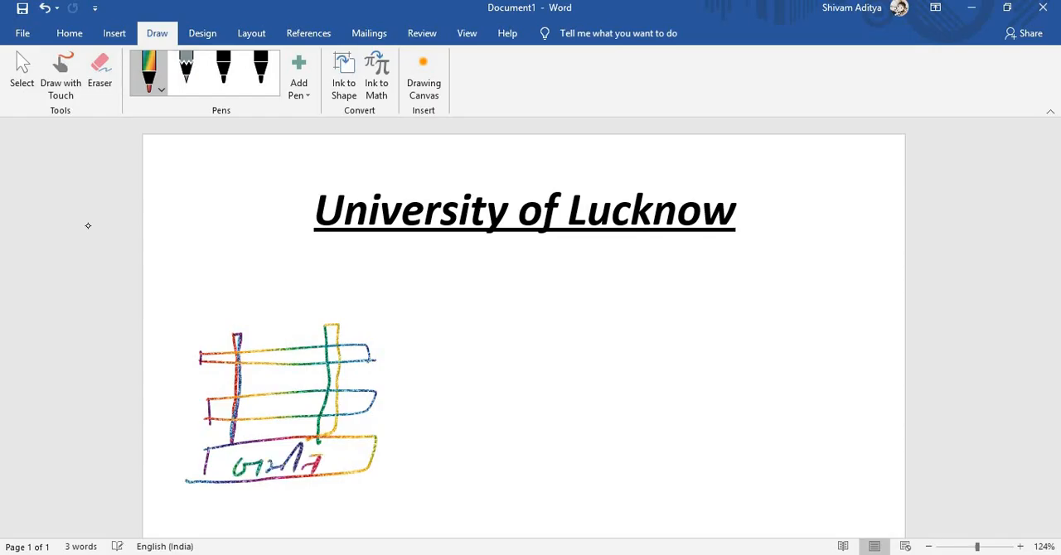
drag(339, 290, 339, 303)
mouse_move(250, 285)
mouse_down()
mouse_move(238, 284)
mouse_move(251, 305)
mouse_up()
drag(396, 346, 414, 346)
mouse_move(433, 334)
mouse_down()
mouse_move(424, 358)
mouse_move(456, 361)
mouse_up()
drag(394, 394, 474, 410)
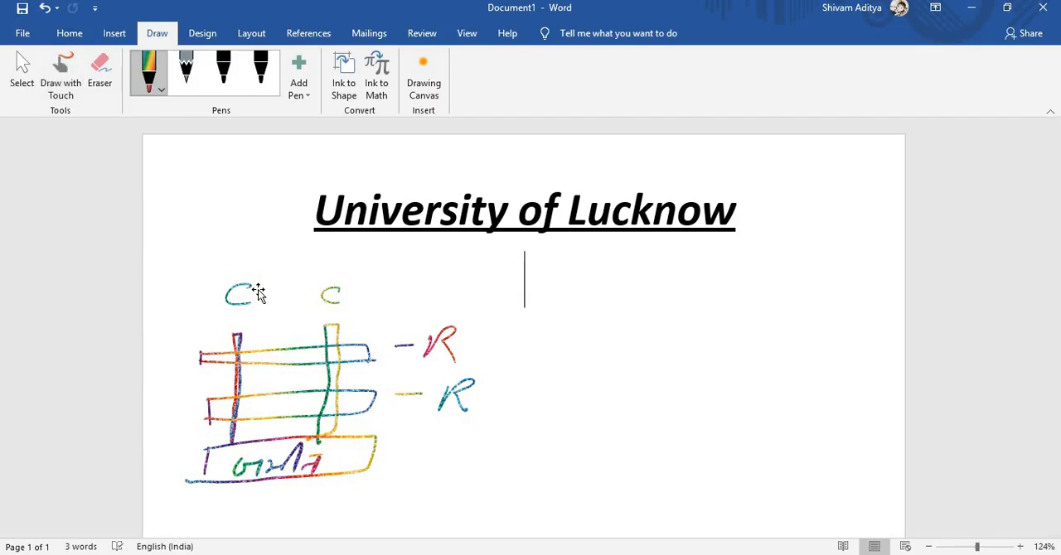
- Erase the whole ink sketch and its labels below the heading
click(100, 77)
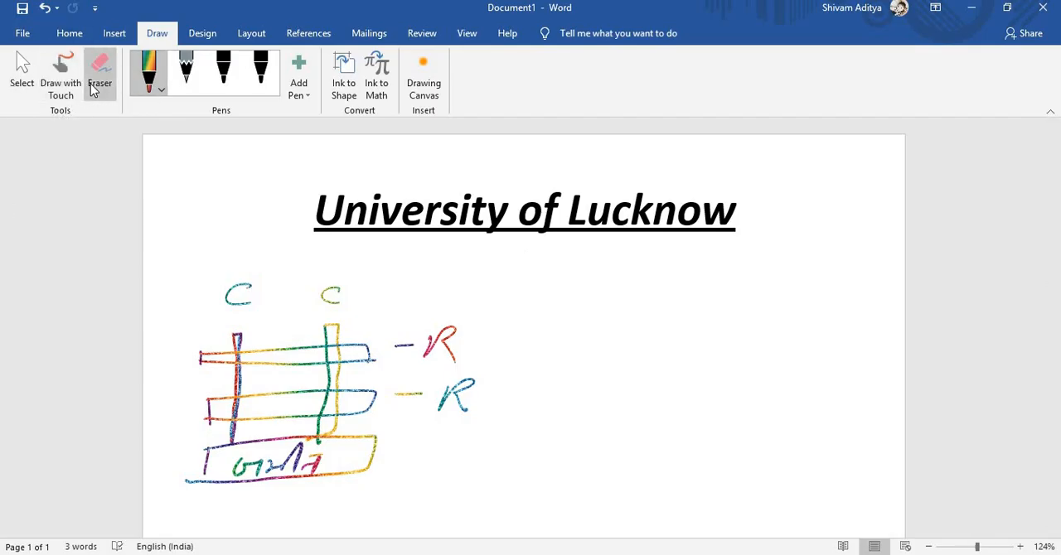
mouse_move(365, 353)
mouse_down()
mouse_move(172, 358)
mouse_move(243, 308)
mouse_move(293, 292)
mouse_up()
mouse_move(154, 481)
mouse_down()
mouse_move(189, 429)
mouse_move(213, 503)
mouse_move(418, 339)
mouse_move(414, 388)
mouse_move(391, 438)
mouse_move(220, 281)
mouse_up()
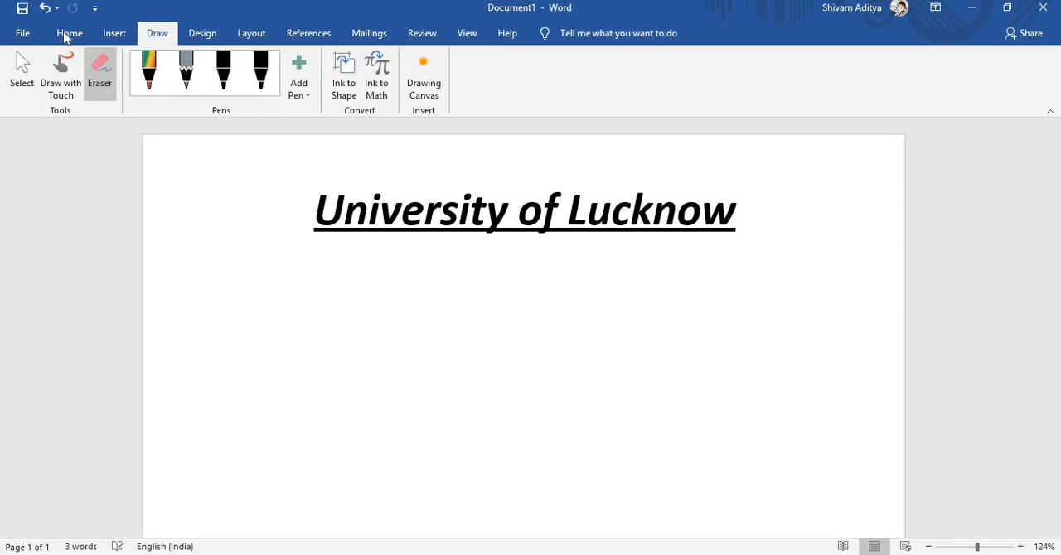
- Insert a table with three columns and four rows below the heading
click(69, 36)
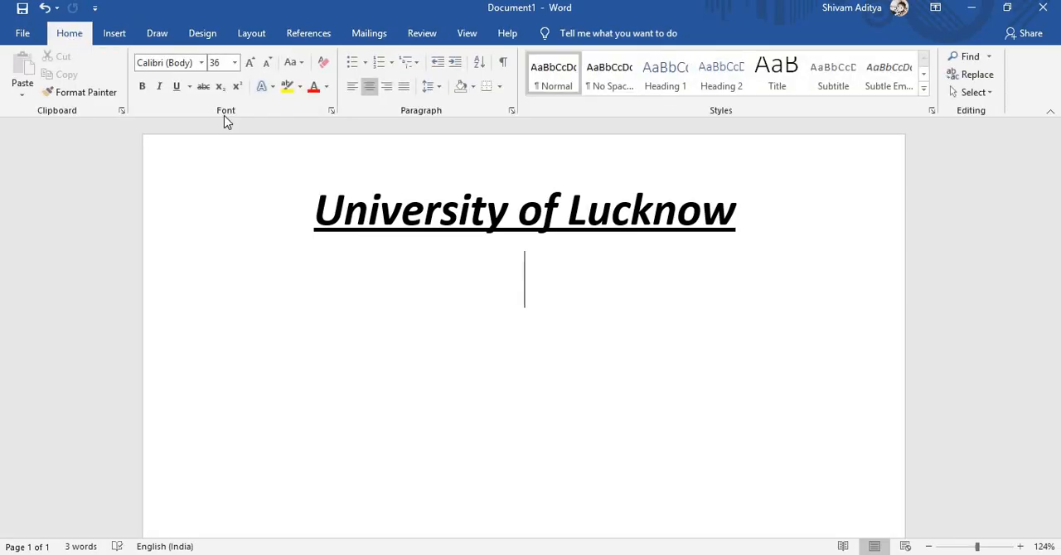
click(114, 33)
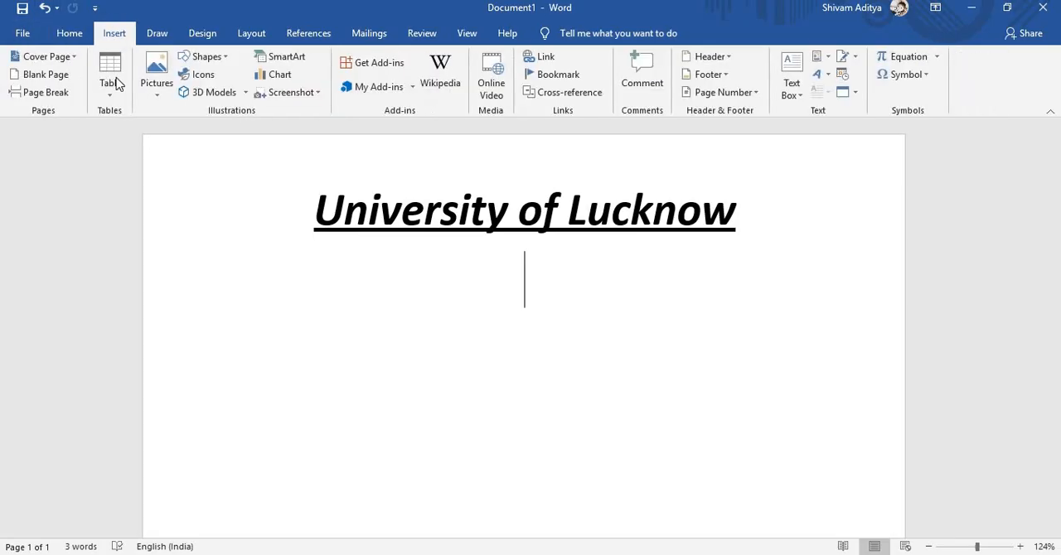
click(116, 87)
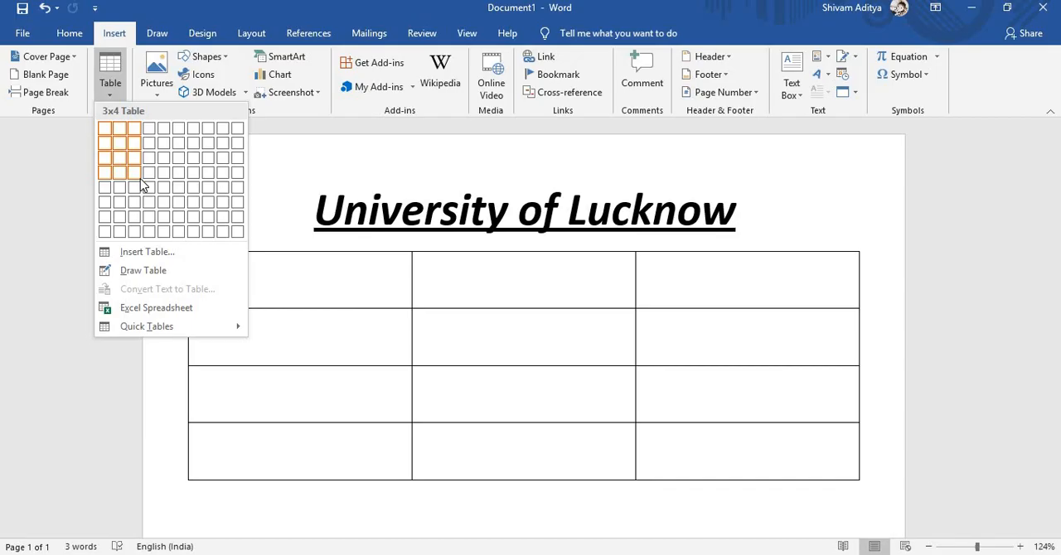
click(138, 177)
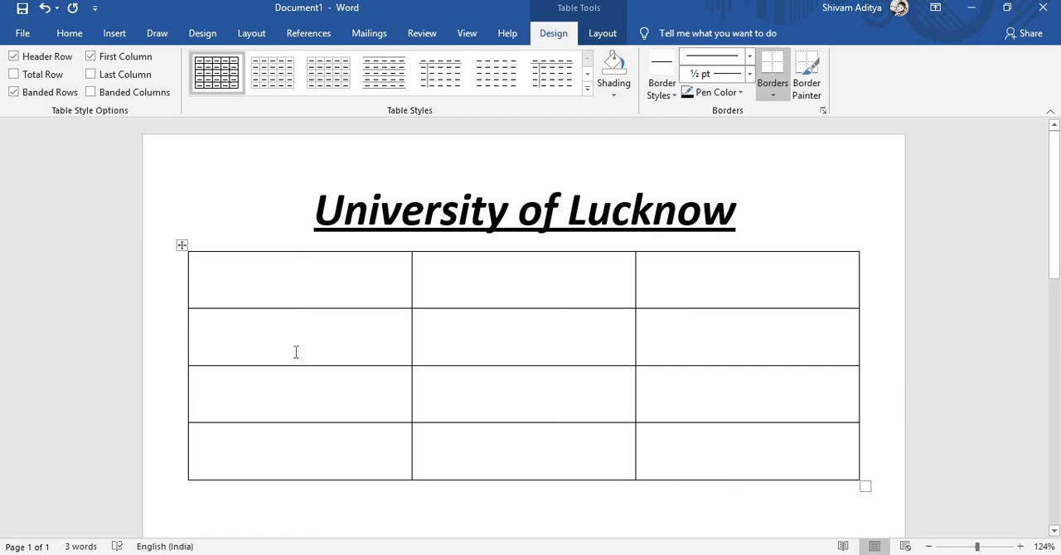
- Apply the black grid table style with a dark header row and first column, and switch it to the blue version
click(587, 89)
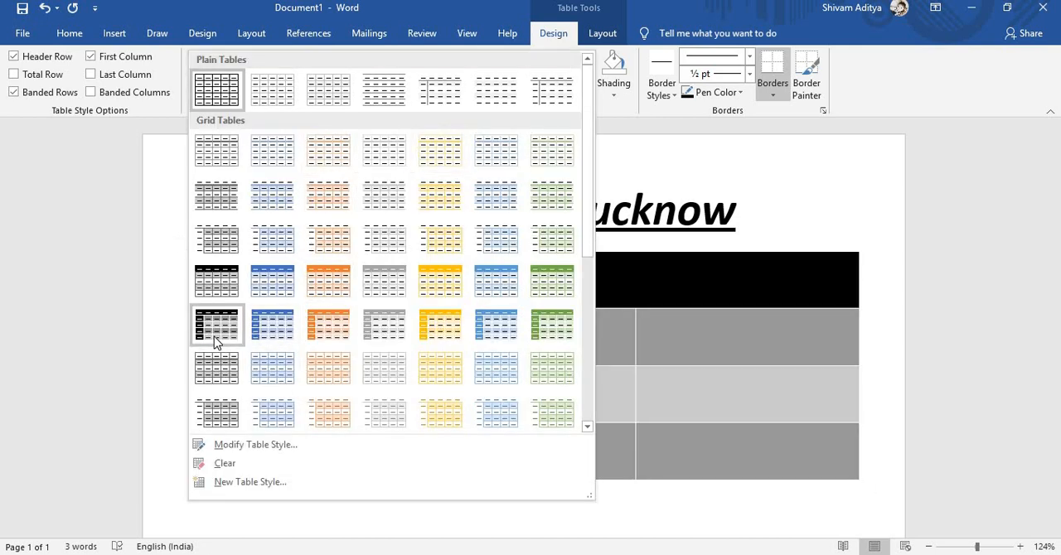
click(213, 327)
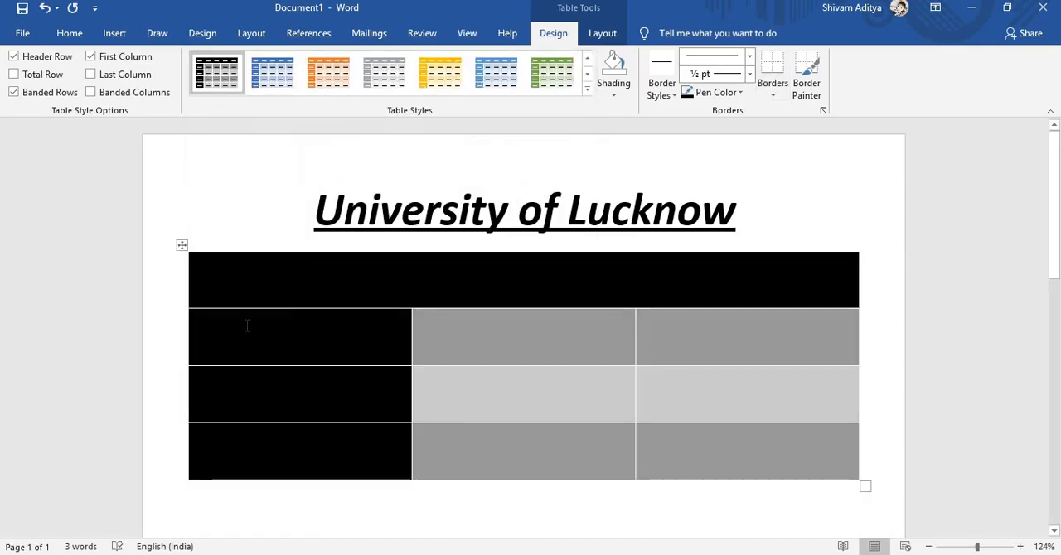
click(280, 82)
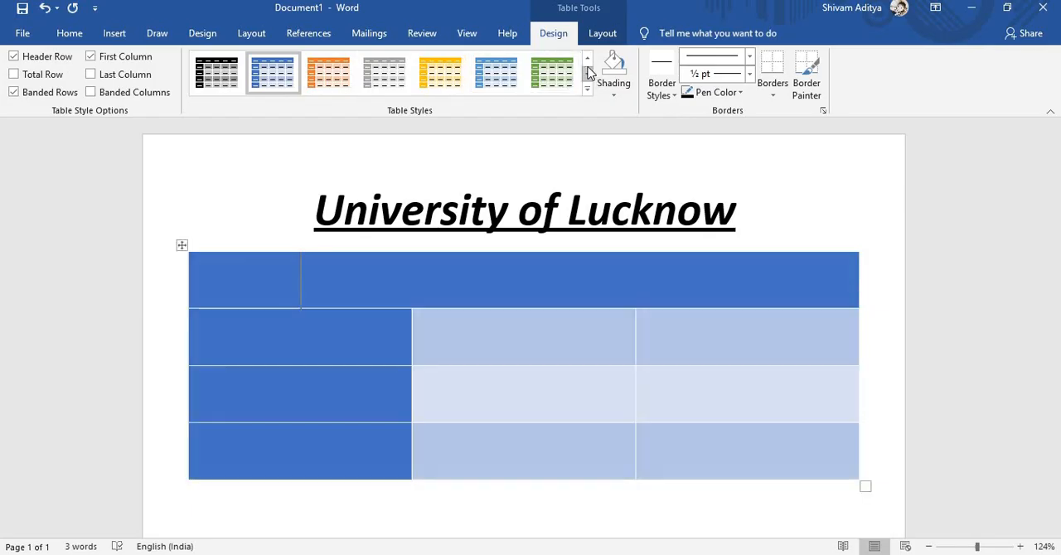
- Change the table to the blue version of the List Table 5 Dark style
click(588, 89)
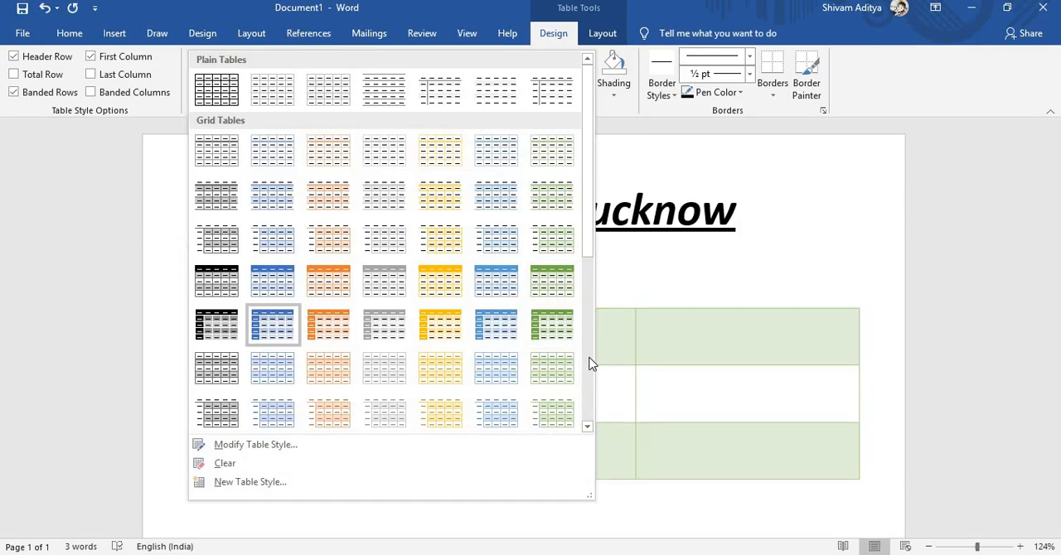
click(591, 364)
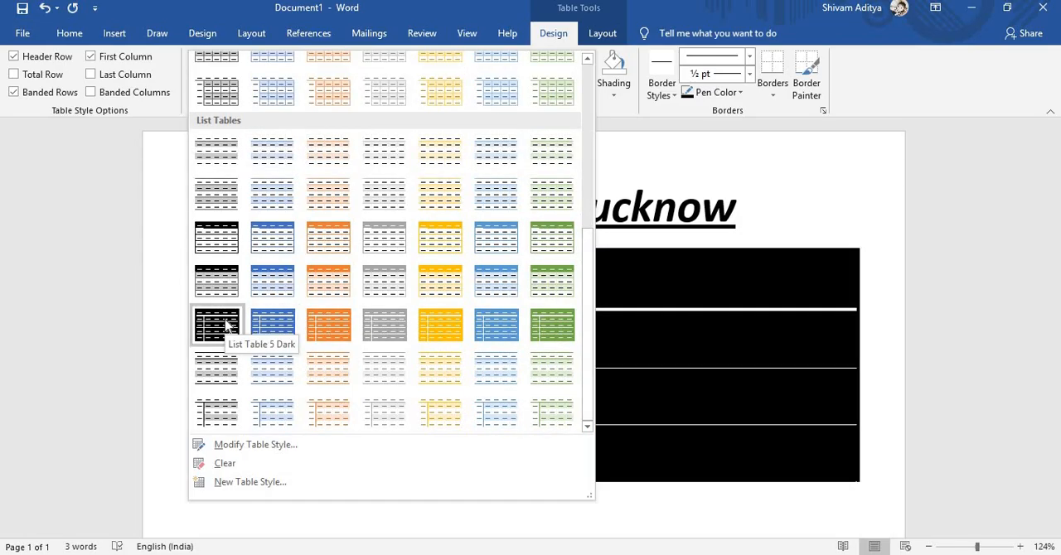
click(271, 323)
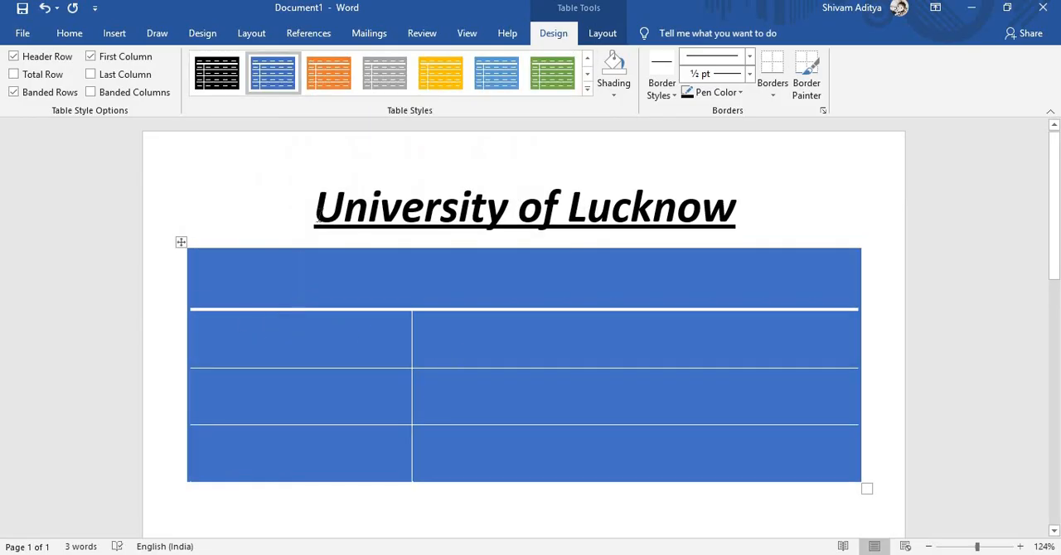
click(587, 90)
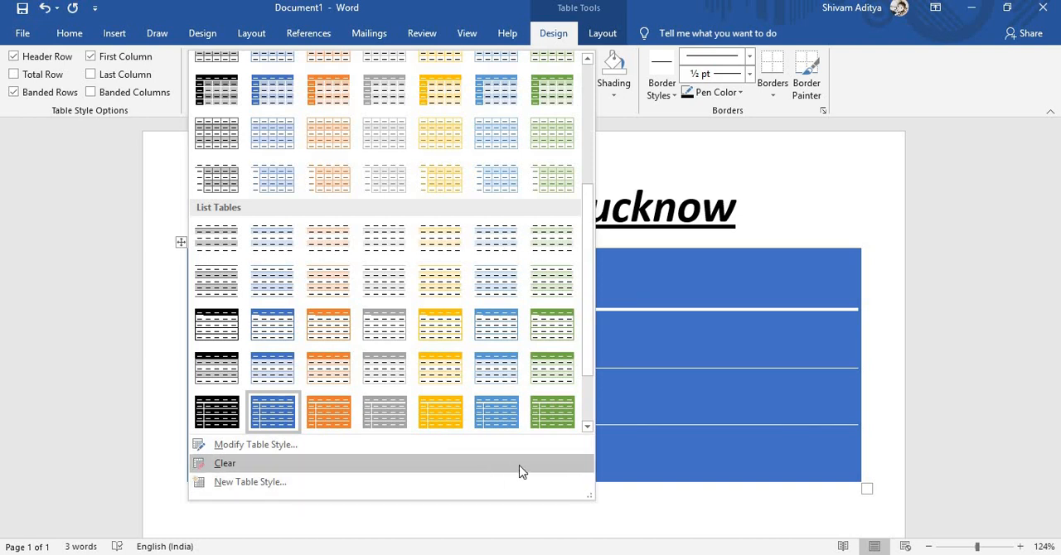
click(586, 409)
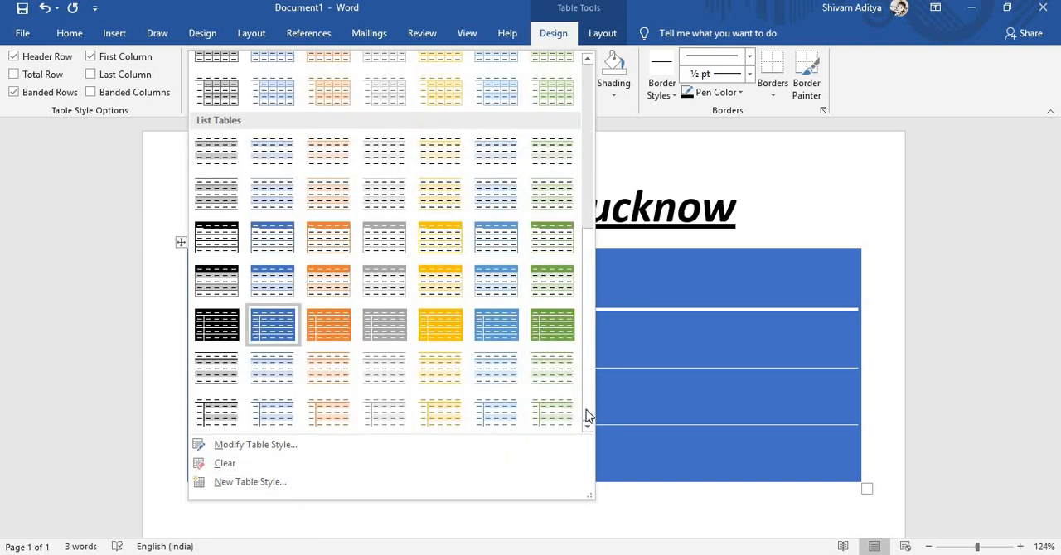
click(145, 300)
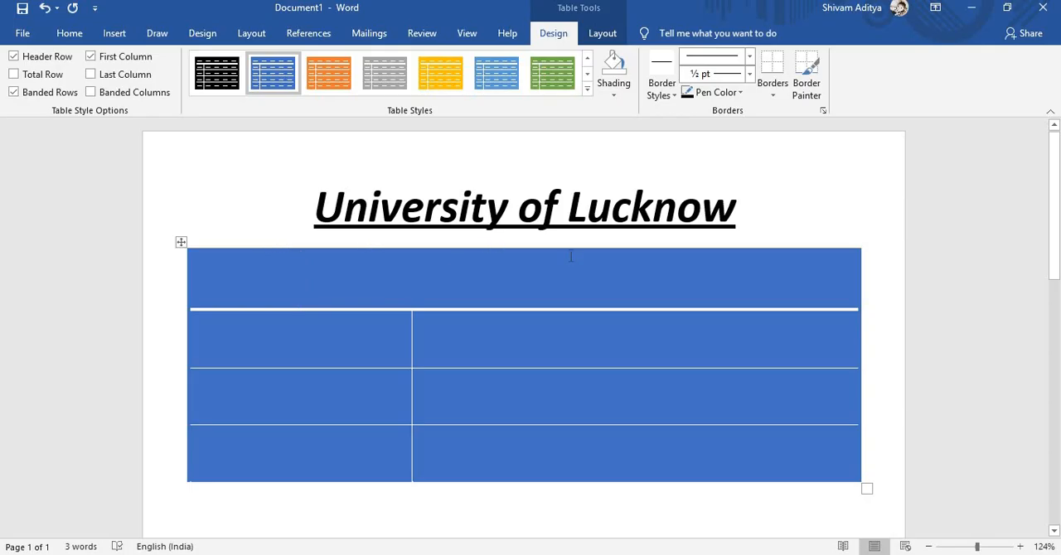
- Cut the whole table out of the document
right_click(626, 481)
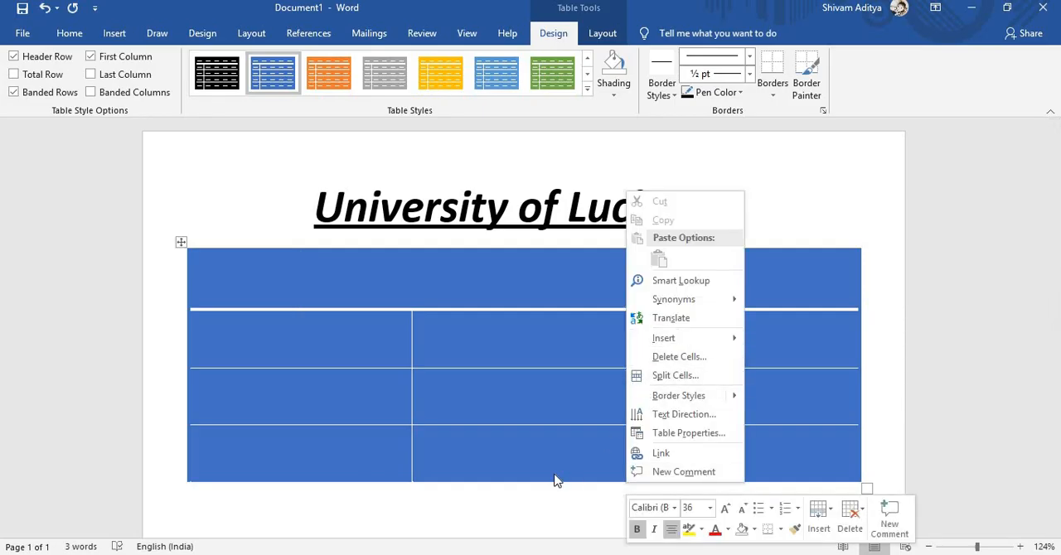
click(509, 493)
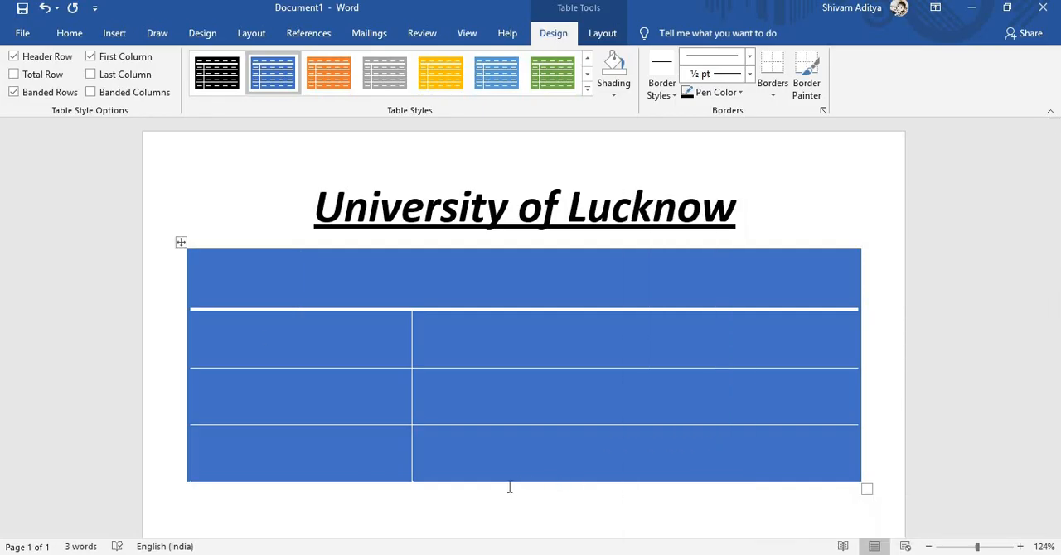
right_click(180, 242)
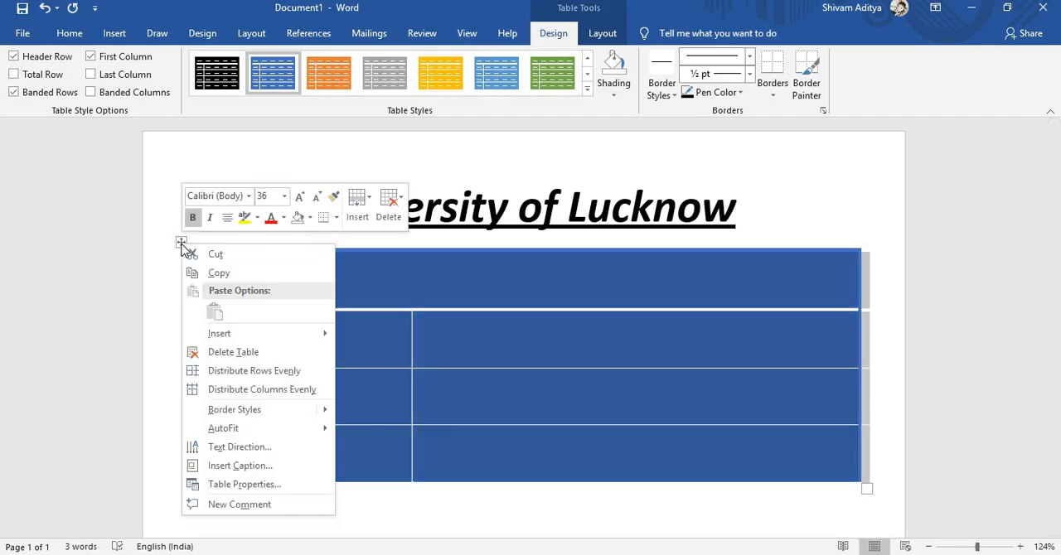
click(210, 256)
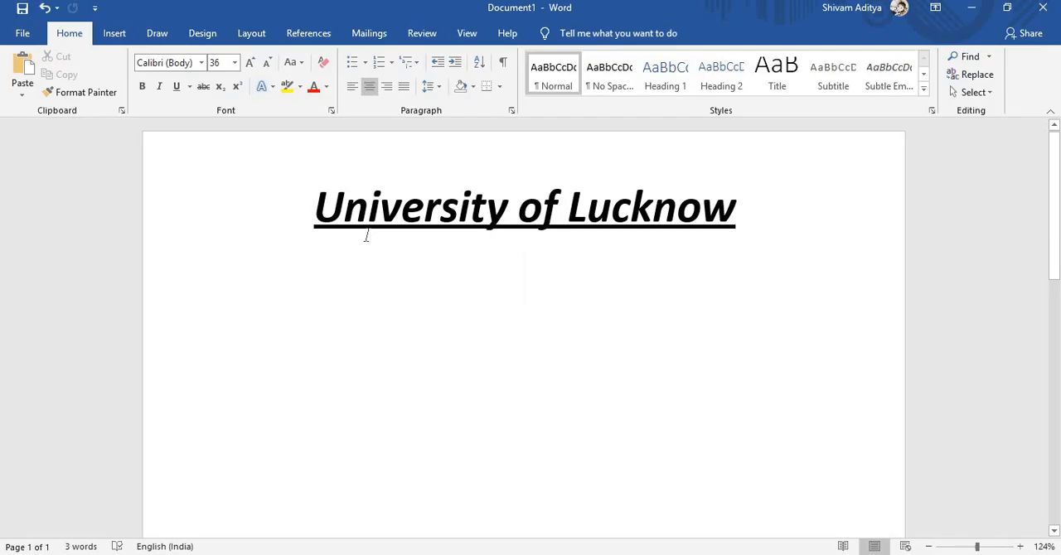
- Start an ink equation below the heading and handwrite 15 in the math input area
click(113, 36)
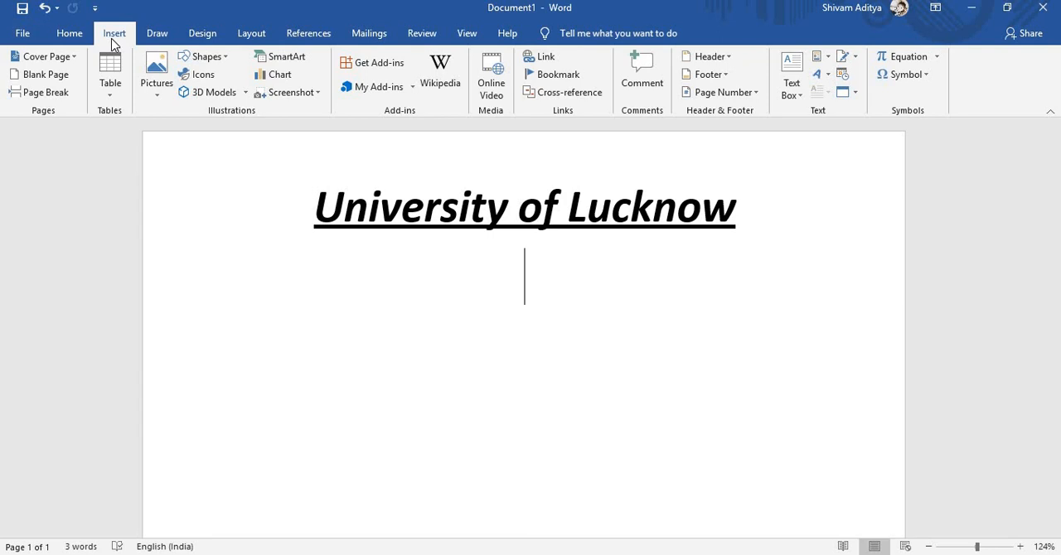
click(934, 58)
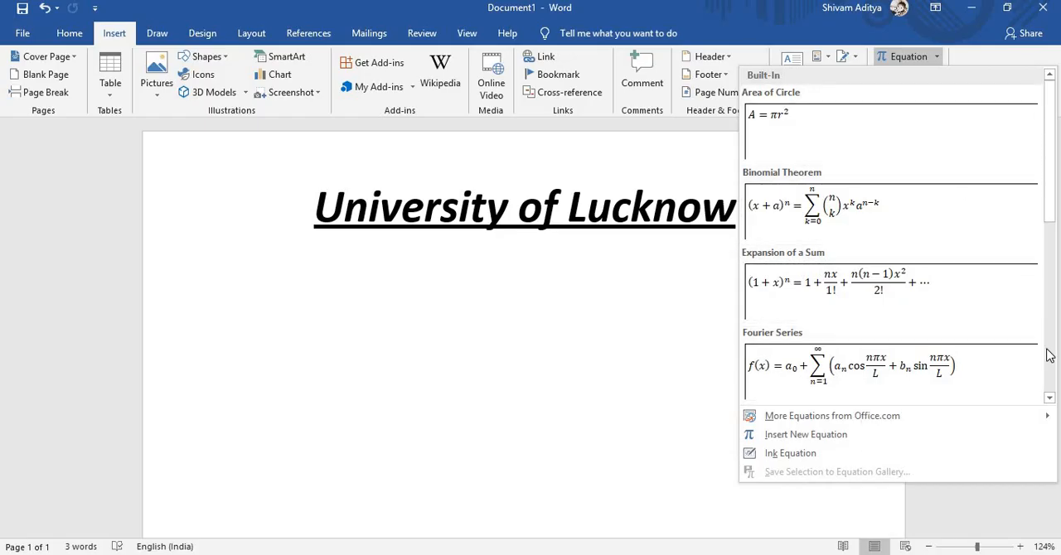
scroll(1049, 355, down, 5)
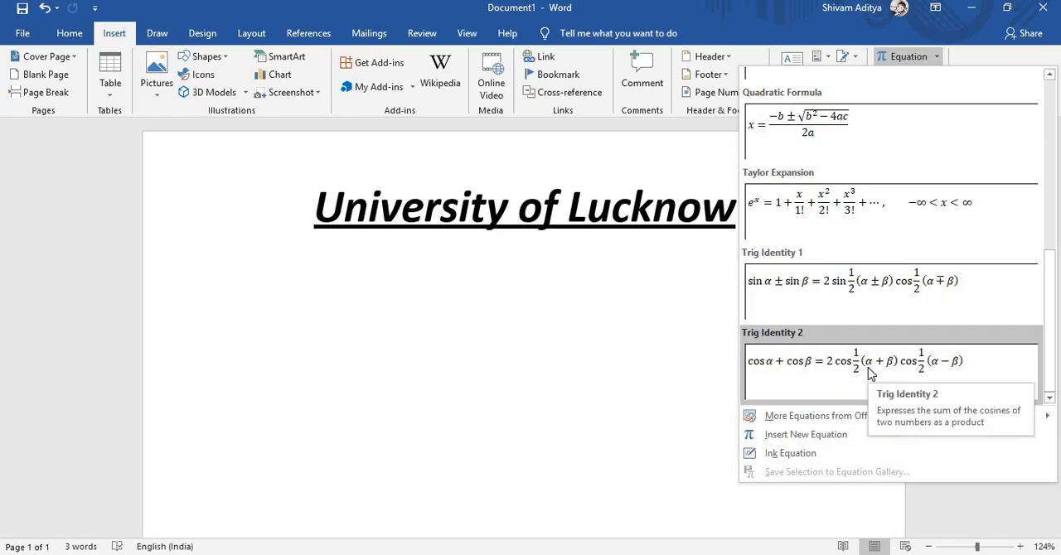
click(778, 452)
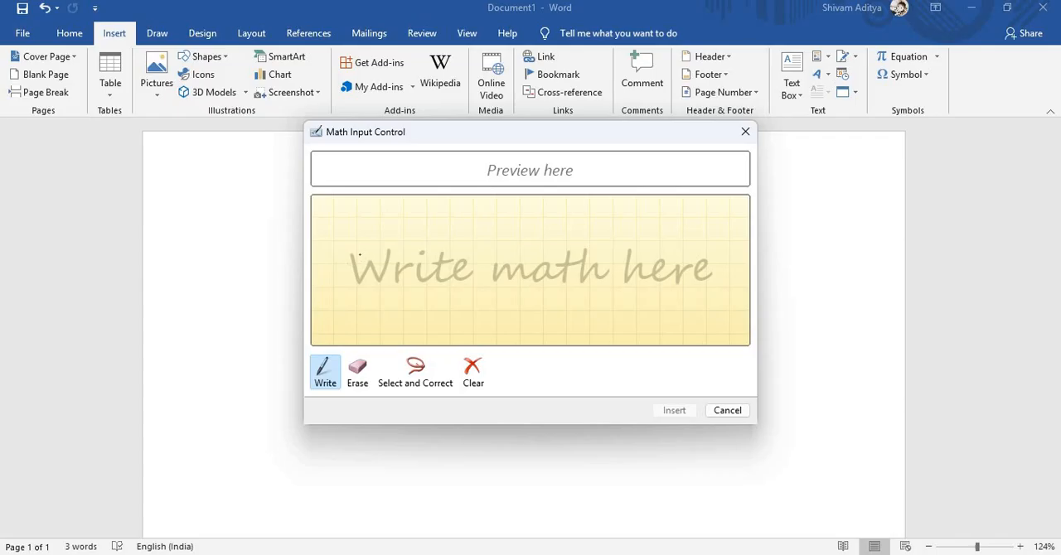
mouse_move(359, 248)
mouse_down()
mouse_move(359, 277)
mouse_move(381, 267)
mouse_move(365, 278)
mouse_up()
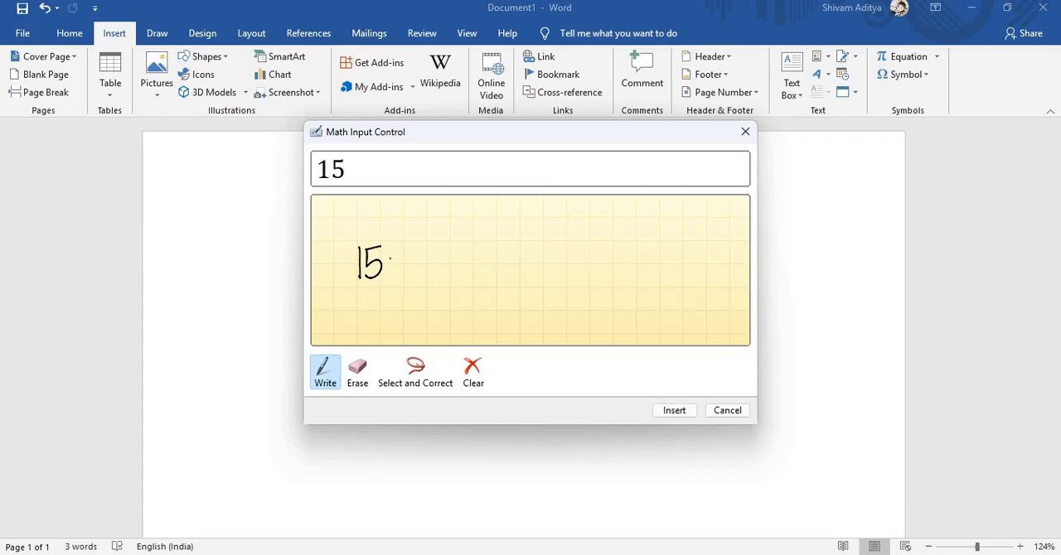
- Handwrite a plus sign after 15, erasing the first attempt and drawing it again
mouse_move(389, 260)
mouse_down()
mouse_move(411, 261)
mouse_move(401, 276)
mouse_up()
click(357, 371)
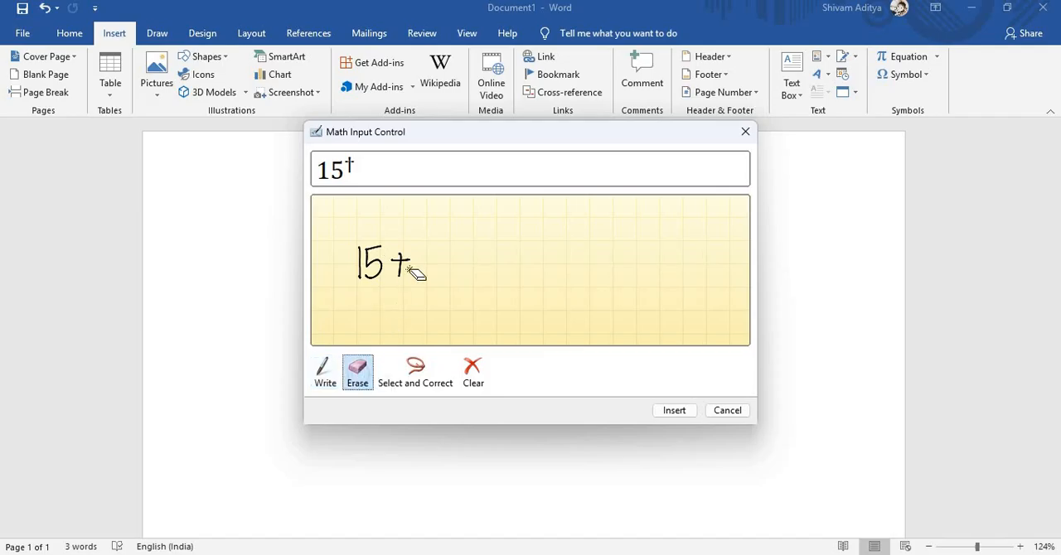
drag(403, 256, 397, 273)
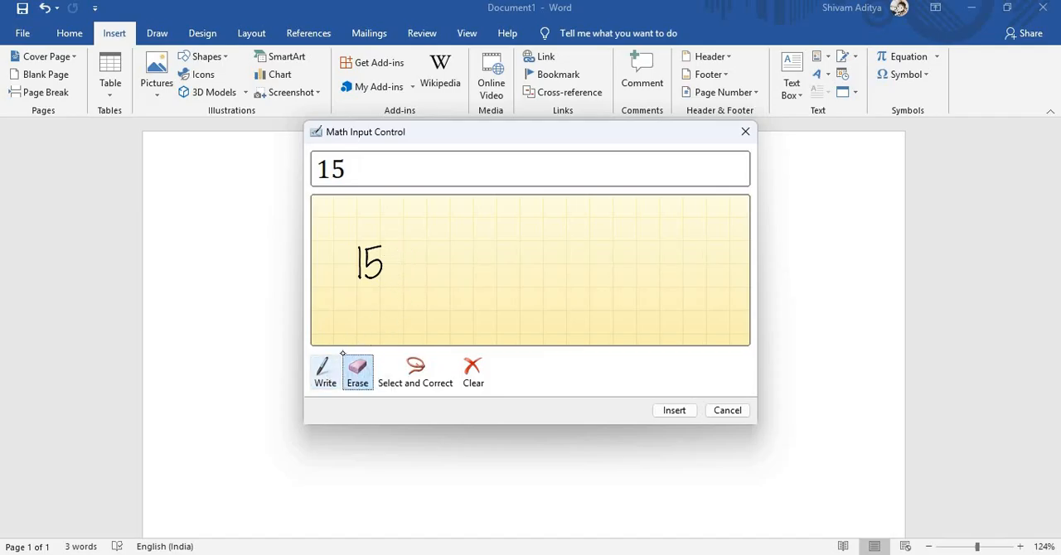
click(326, 377)
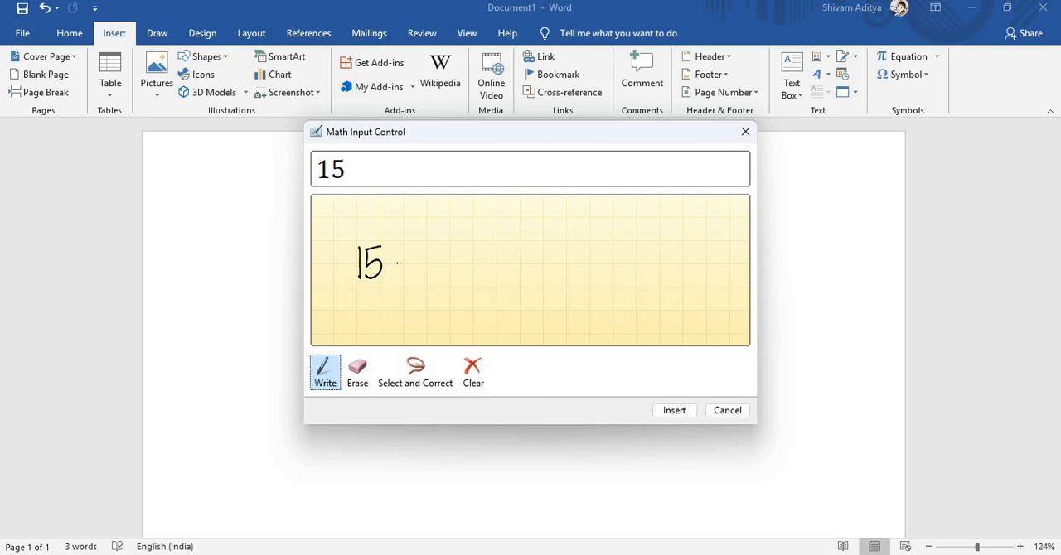
drag(389, 262, 406, 263)
mouse_move(423, 235)
mouse_down()
mouse_move(417, 270)
mouse_move(429, 284)
mouse_up()
click(357, 370)
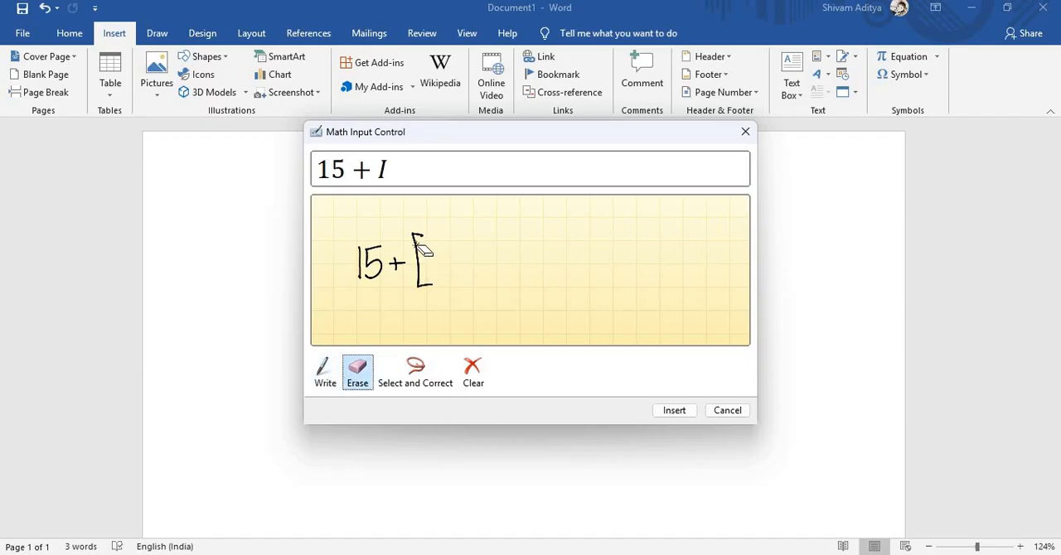
click(421, 239)
click(325, 370)
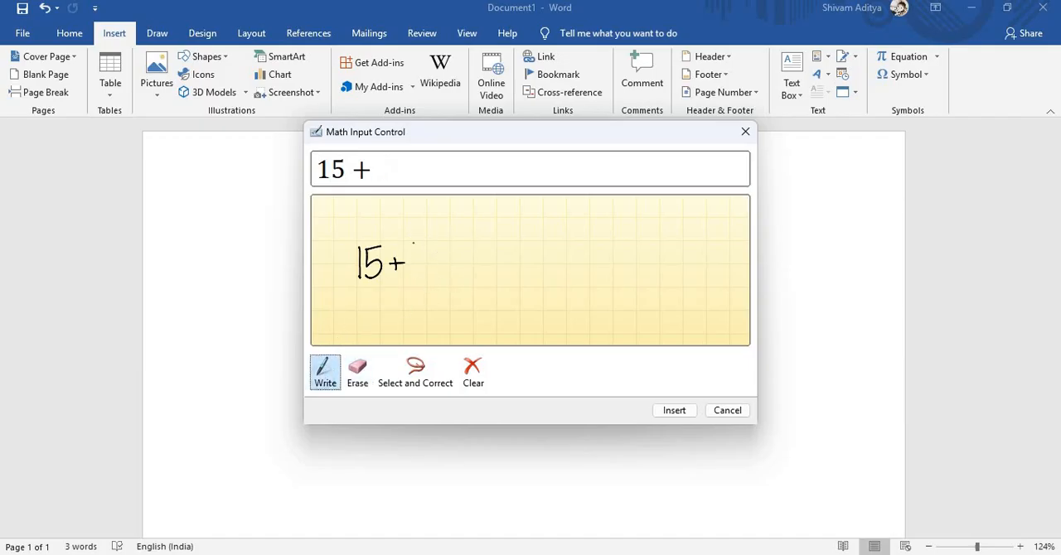
drag(406, 244, 409, 276)
drag(420, 246, 407, 279)
click(357, 370)
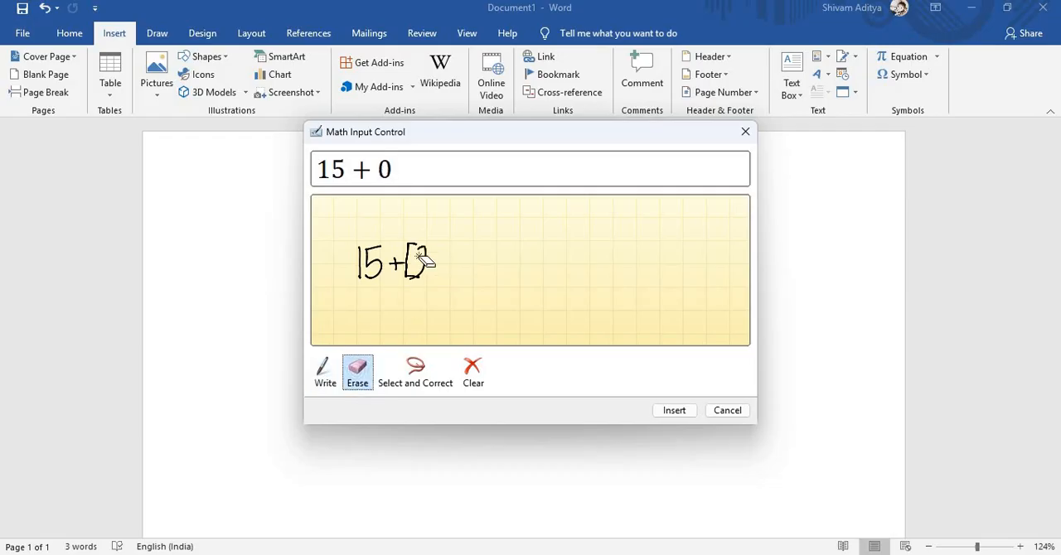
drag(418, 245, 411, 275)
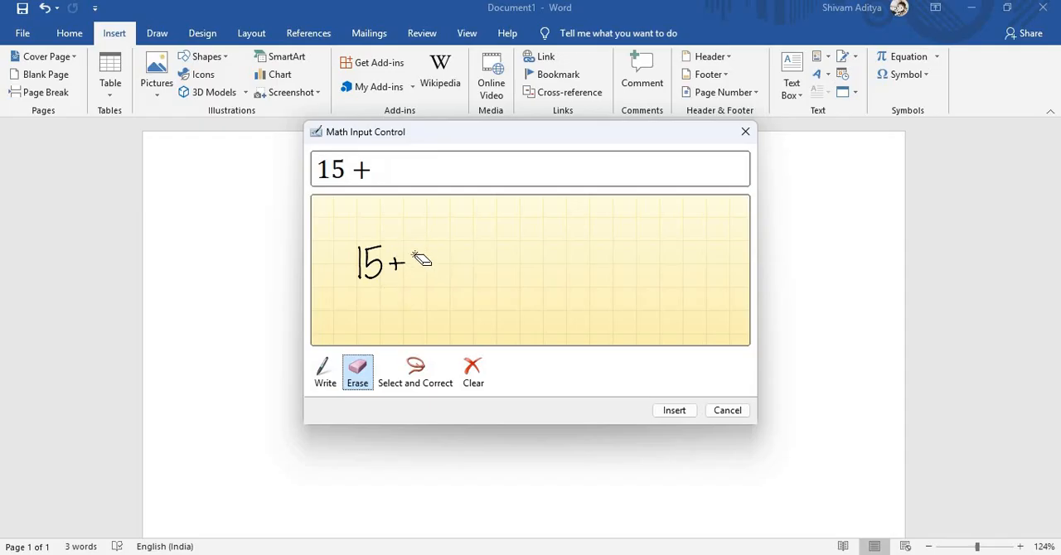
- Handwrite 12 after the plus sign and enclose 15 + 12 in parentheses
click(325, 372)
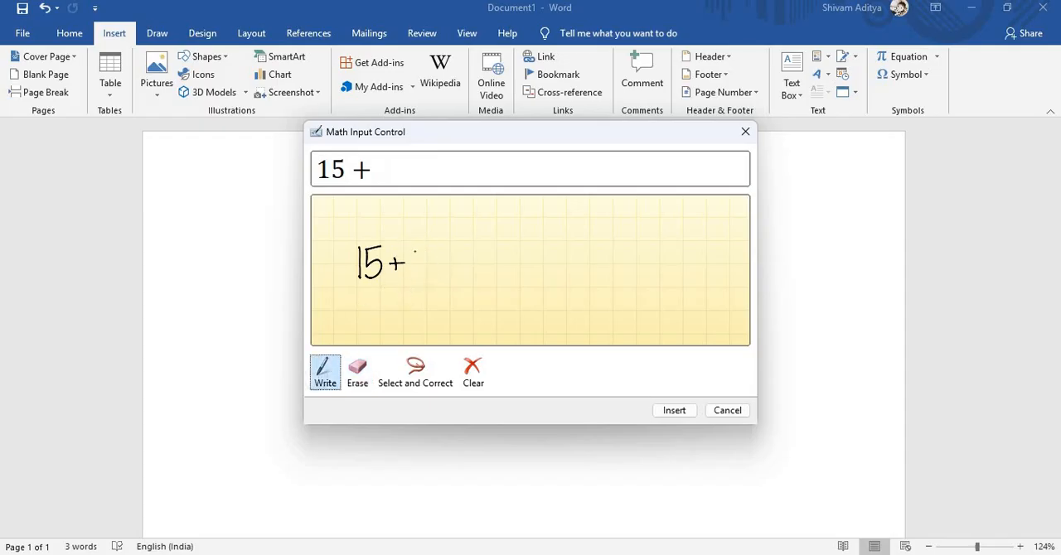
mouse_move(412, 246)
mouse_down()
mouse_move(412, 273)
mouse_move(436, 273)
mouse_up()
mouse_move(440, 234)
mouse_down()
mouse_move(451, 269)
mouse_move(438, 289)
mouse_up()
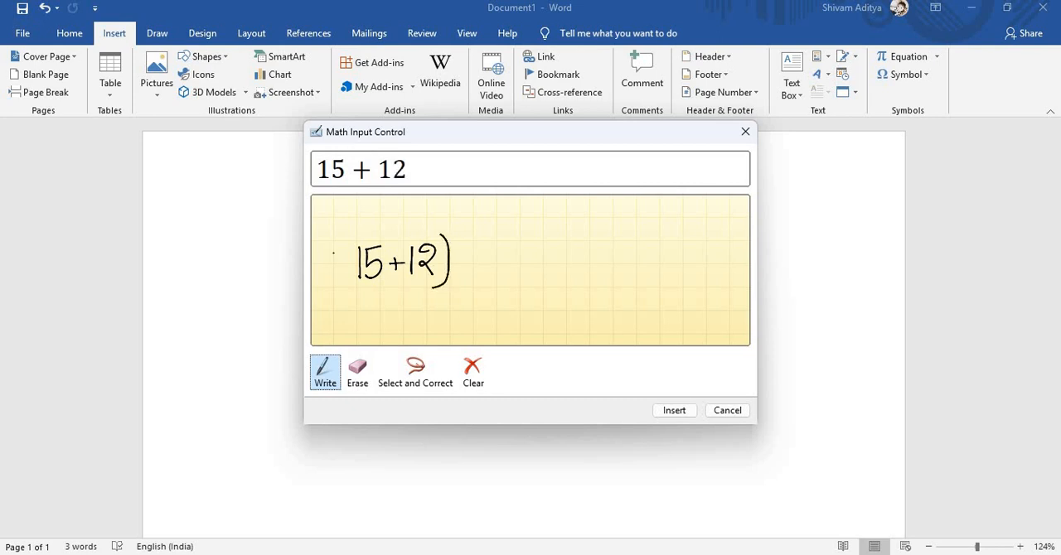
mouse_move(353, 236)
mouse_down()
mouse_move(347, 262)
mouse_move(358, 292)
mouse_up()
- Square the (15 + 12) term, erasing the 2 written too low and rewriting it as a superscript
drag(456, 275, 480, 290)
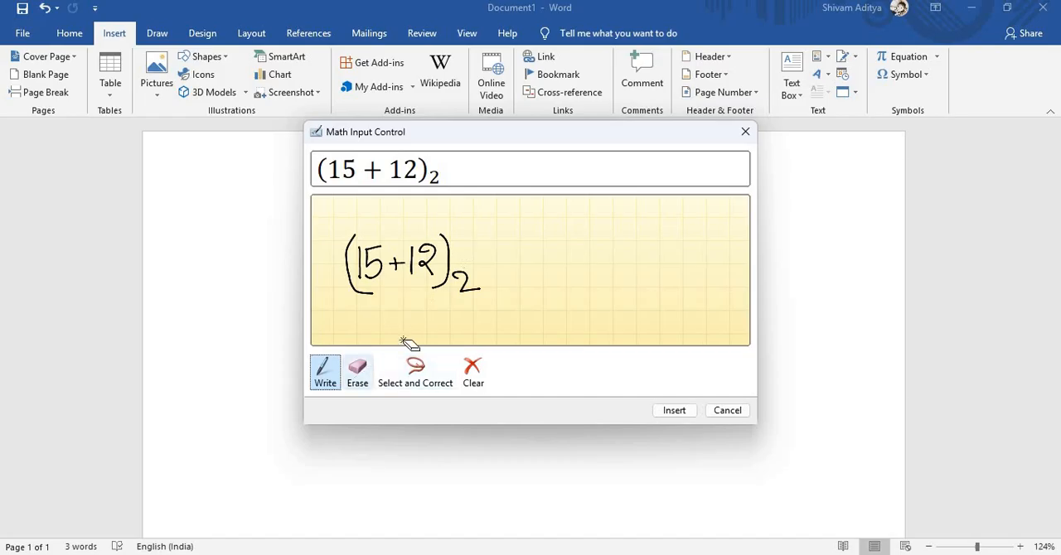
click(357, 371)
drag(469, 282, 459, 292)
click(325, 371)
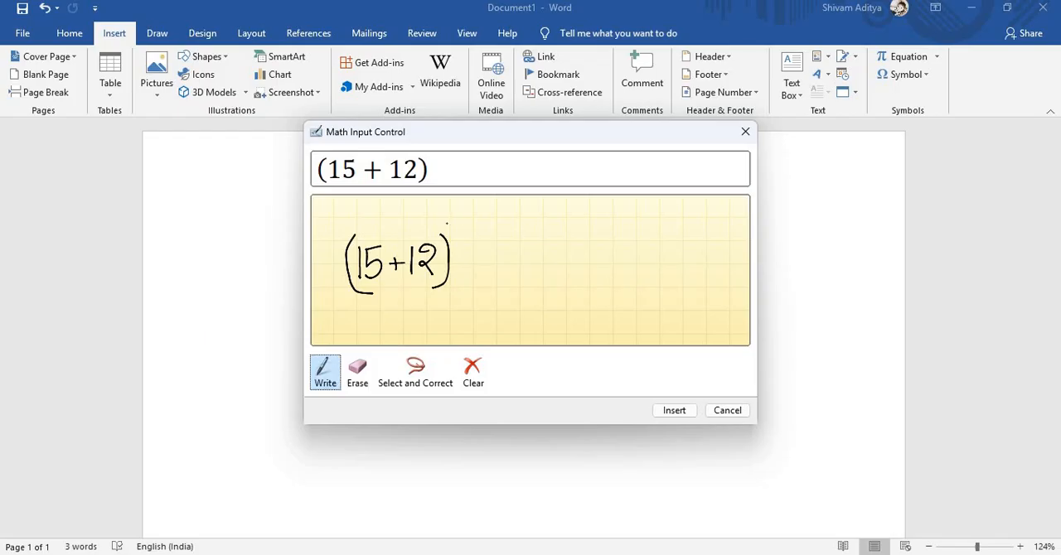
drag(451, 233, 465, 237)
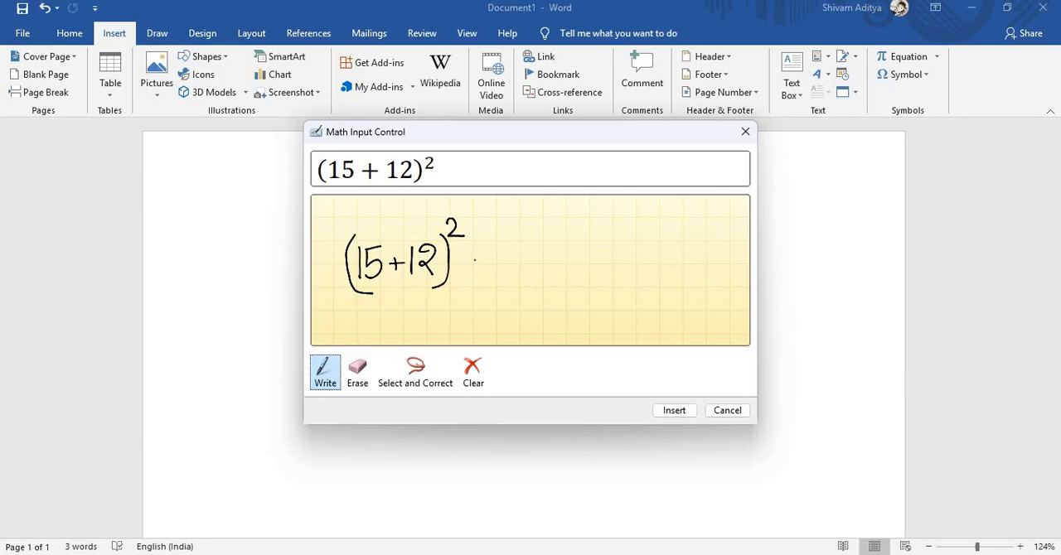
- Handwrite + (16 + 19)² after the first squared term, erasing the misplaced opening parenthesis along the way
mouse_move(474, 259)
mouse_down()
mouse_move(495, 261)
mouse_move(486, 271)
mouse_up()
mouse_move(516, 242)
mouse_down()
mouse_move(502, 255)
mouse_move(519, 281)
mouse_up()
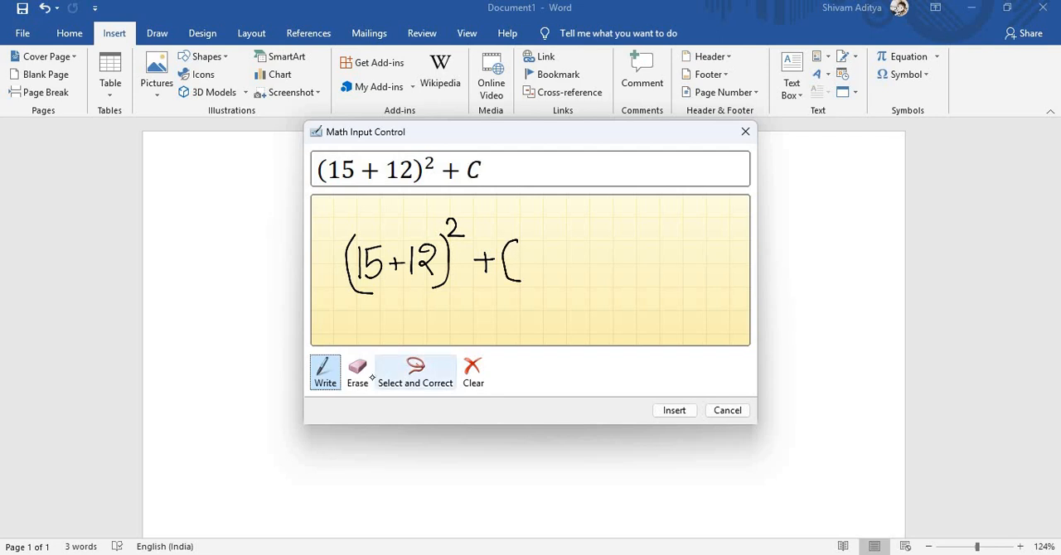
click(357, 373)
drag(517, 279, 518, 252)
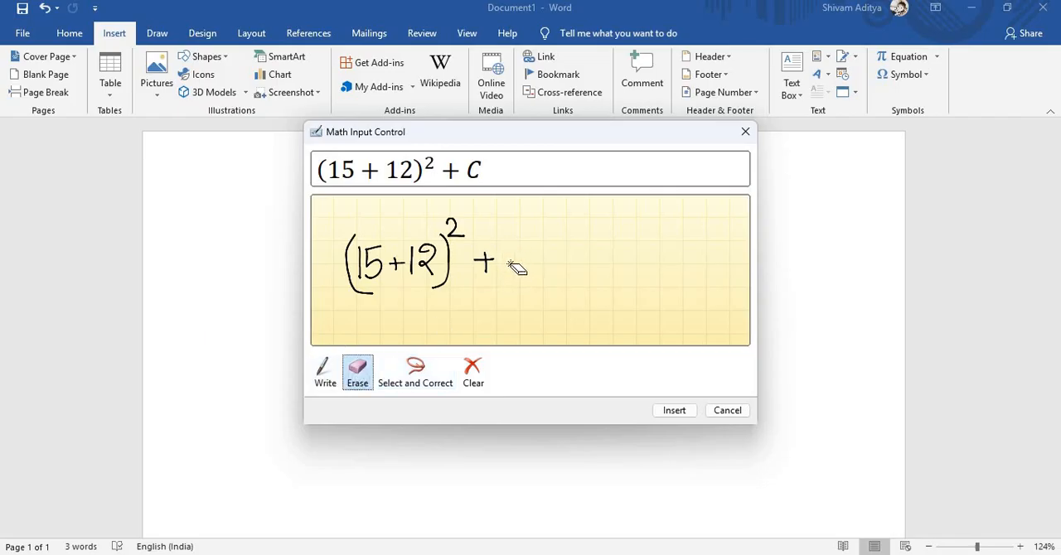
click(325, 373)
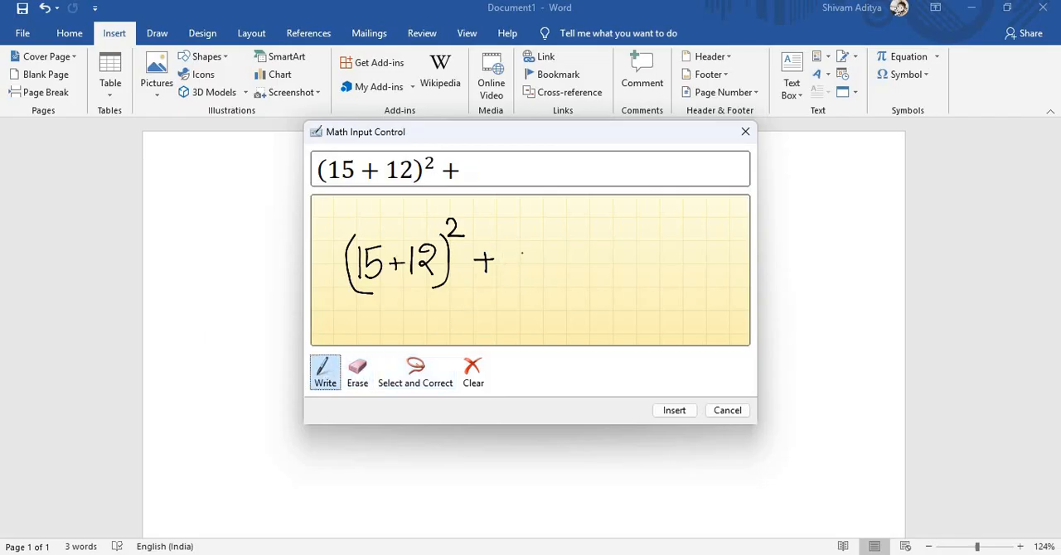
mouse_move(522, 250)
mouse_down()
mouse_move(522, 274)
mouse_move(536, 264)
mouse_move(591, 272)
mouse_up()
mouse_move(598, 239)
mouse_down()
mouse_move(608, 272)
mouse_move(595, 284)
mouse_up()
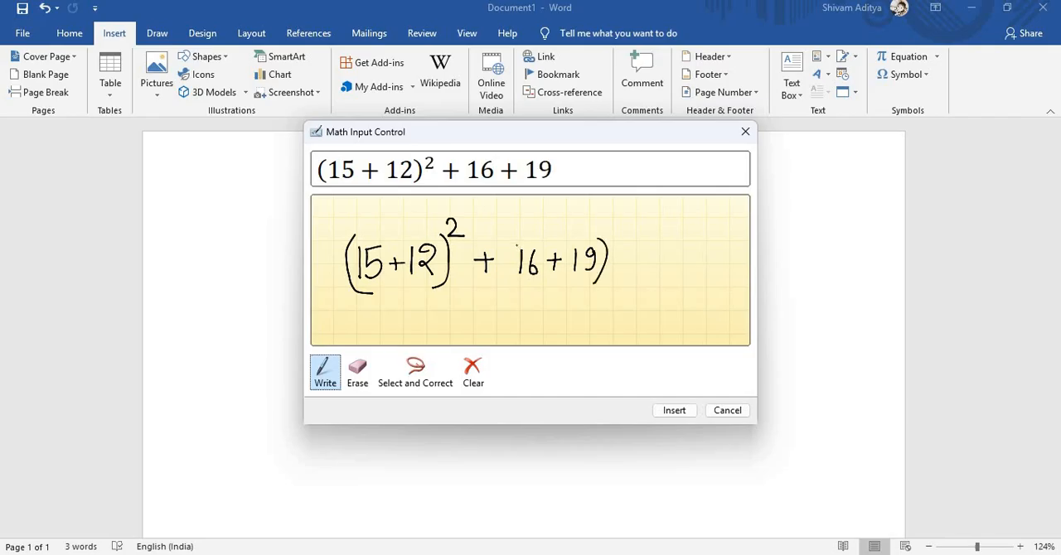
drag(520, 242, 523, 292)
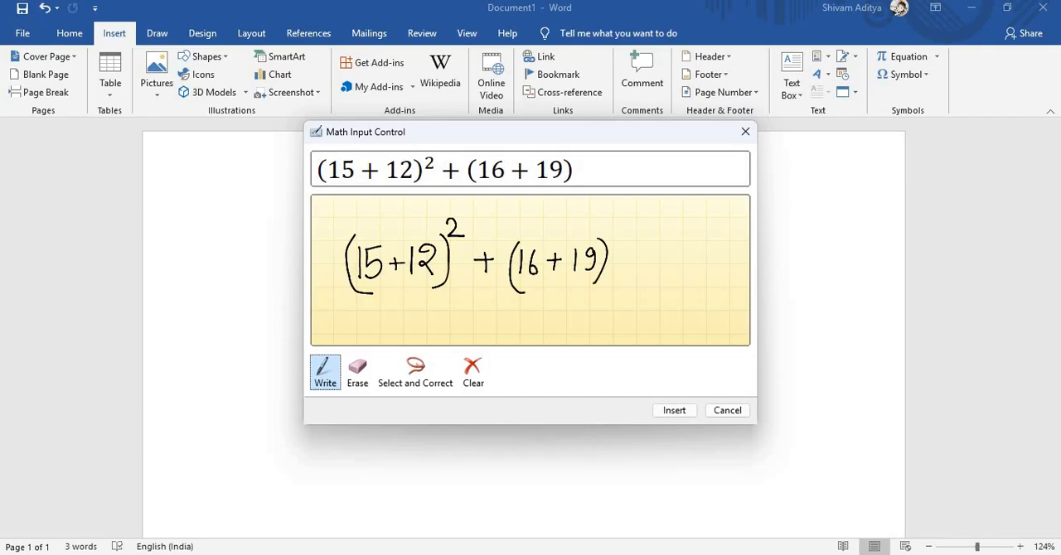
drag(614, 231, 622, 241)
- Handwrite − (13 + 14) at the end of the equation
mouse_move(661, 252)
mouse_down()
mouse_move(662, 274)
mouse_move(671, 270)
mouse_up()
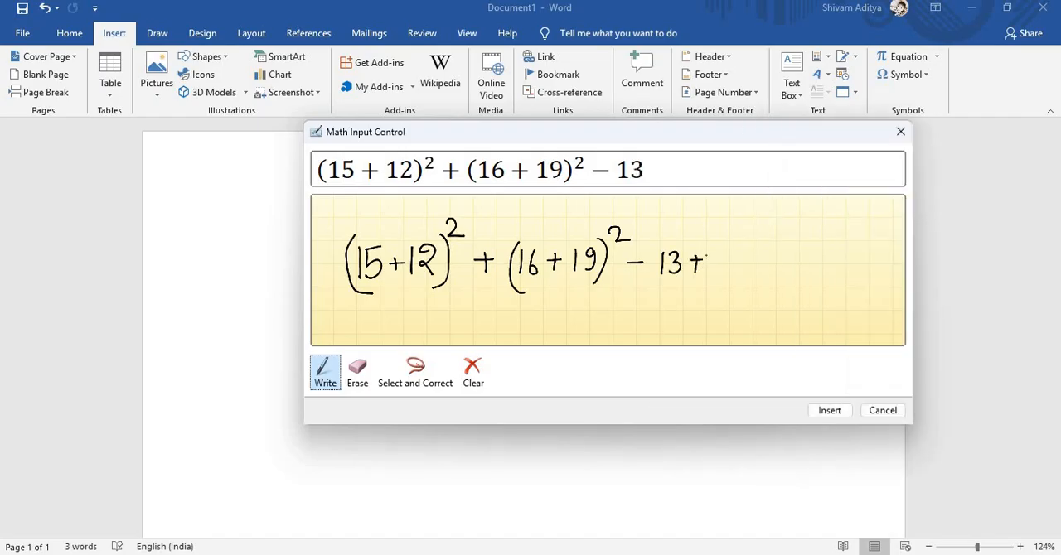
mouse_move(710, 253)
mouse_down()
mouse_move(709, 271)
mouse_move(727, 261)
mouse_move(726, 272)
mouse_up()
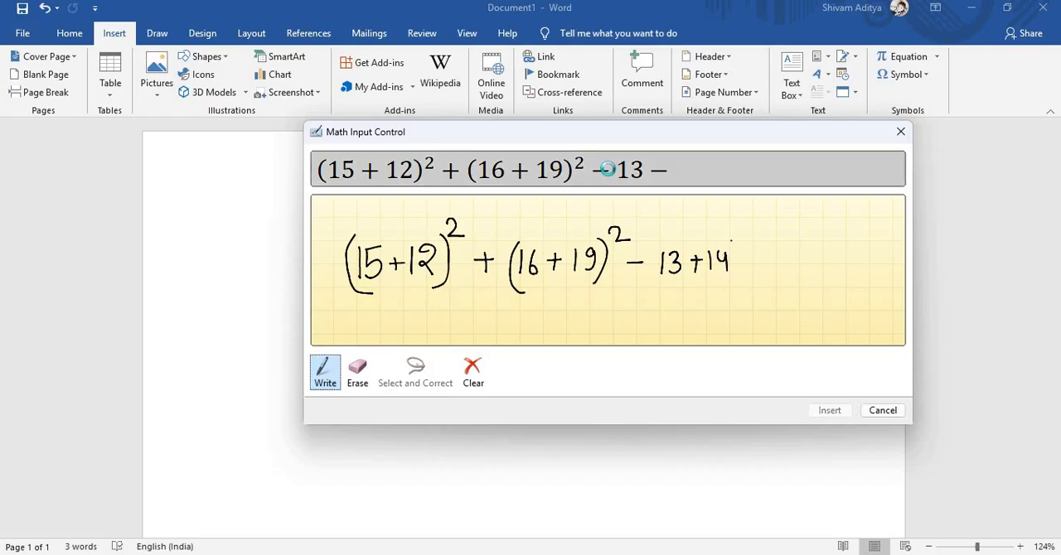
drag(731, 240, 736, 282)
drag(663, 241, 661, 287)
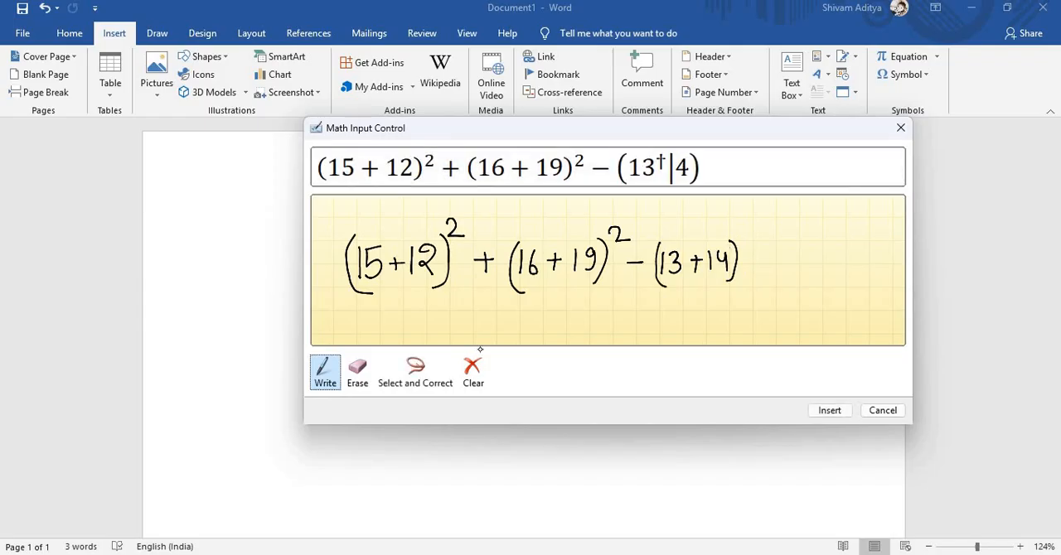
- Erase the misread plus sign between 13 and 14 and redraw it
click(357, 371)
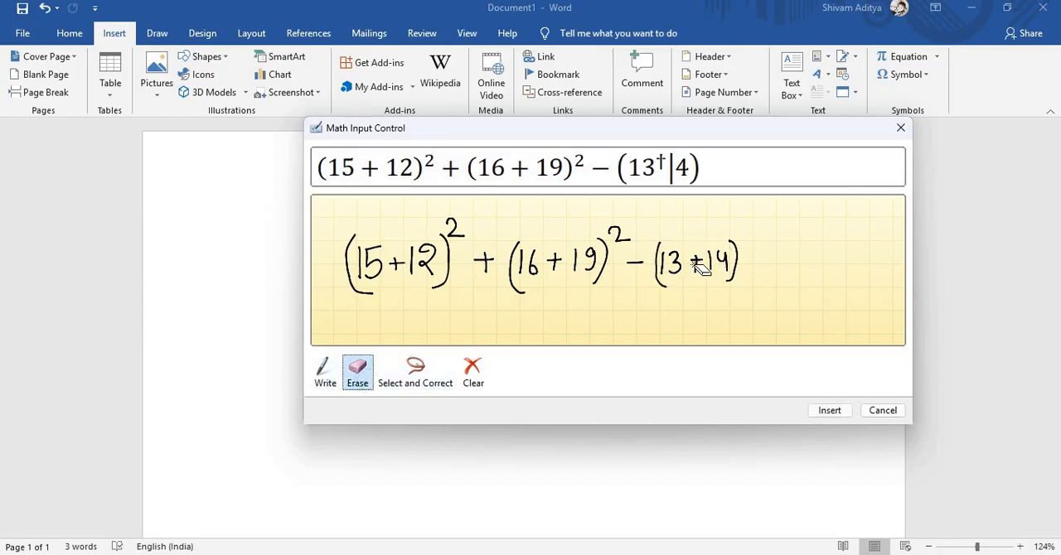
drag(700, 267, 702, 266)
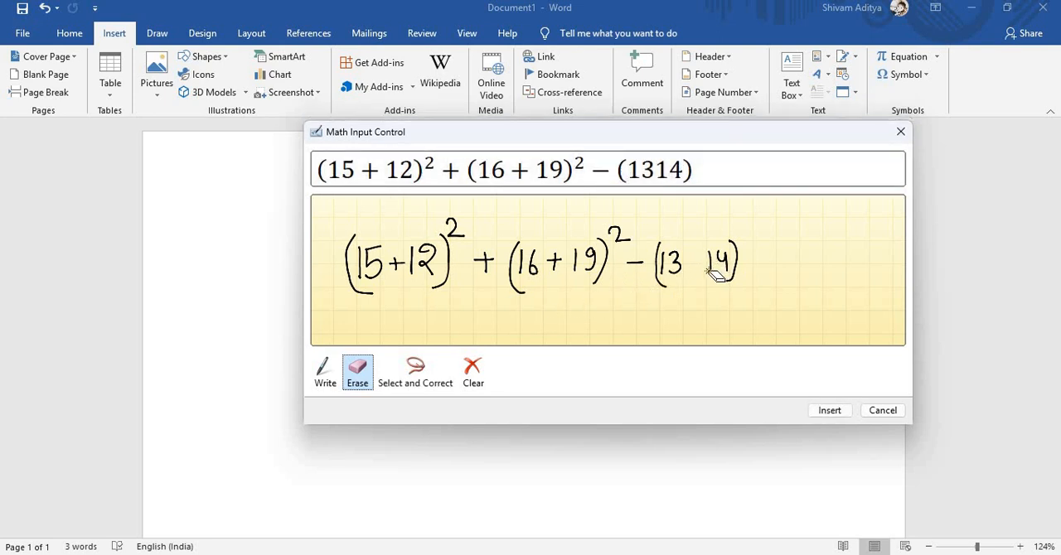
click(325, 372)
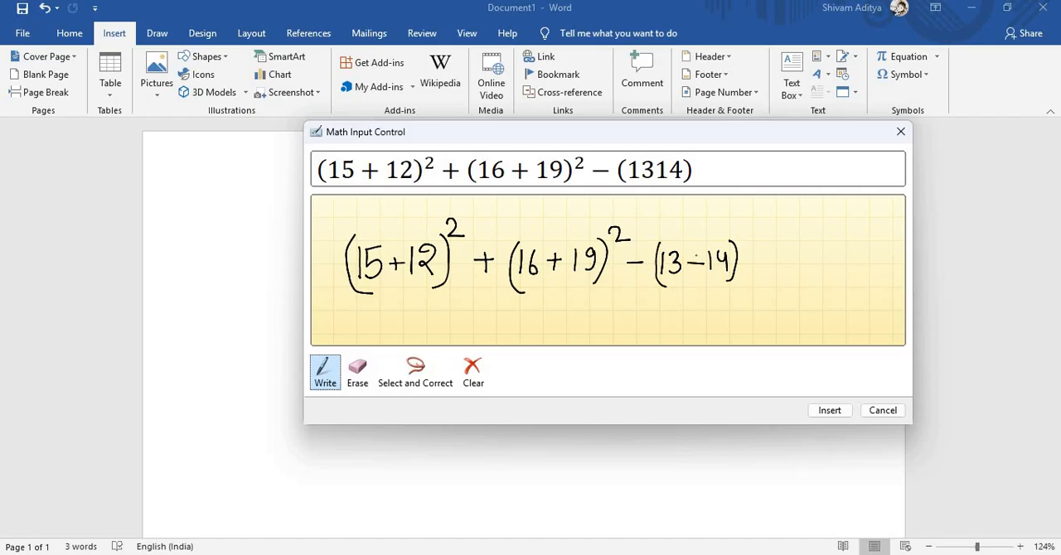
drag(699, 254, 699, 273)
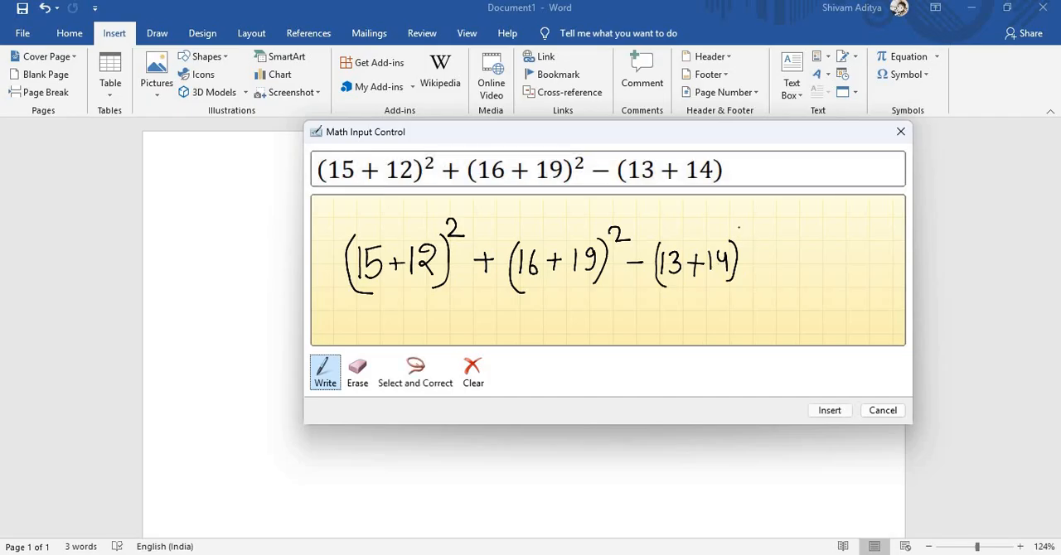
- Square the (13 + 14) term and insert the finished equation into the document
drag(738, 226, 755, 240)
click(829, 410)
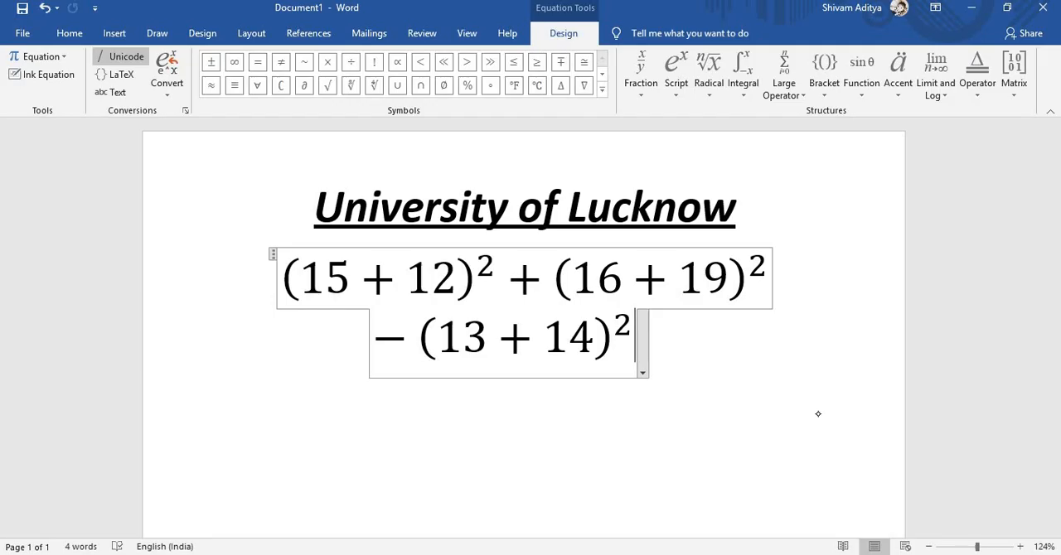
- Set the font size of the whole equation below the heading to 24
key(ctrl+a)
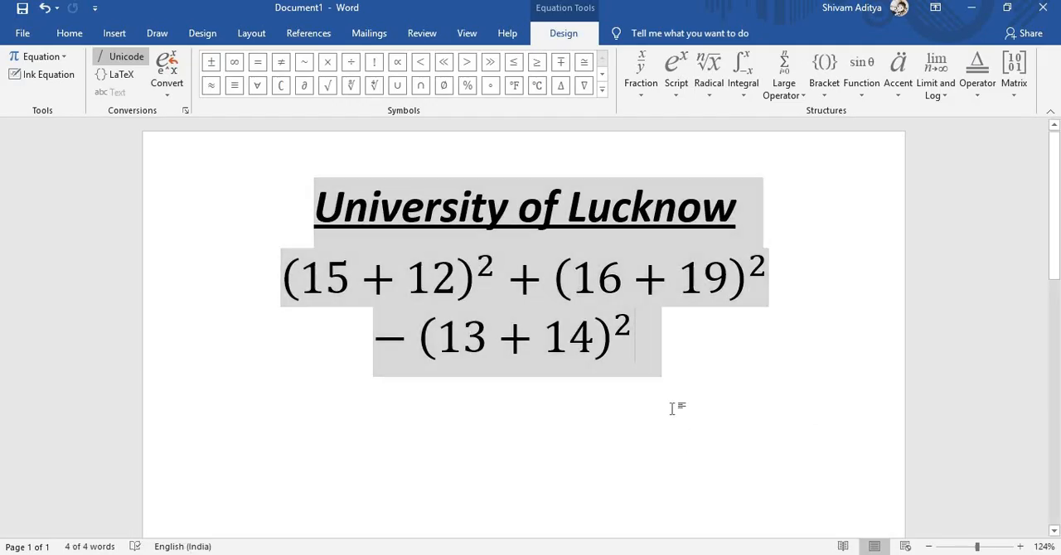
click(636, 353)
drag(635, 340, 352, 284)
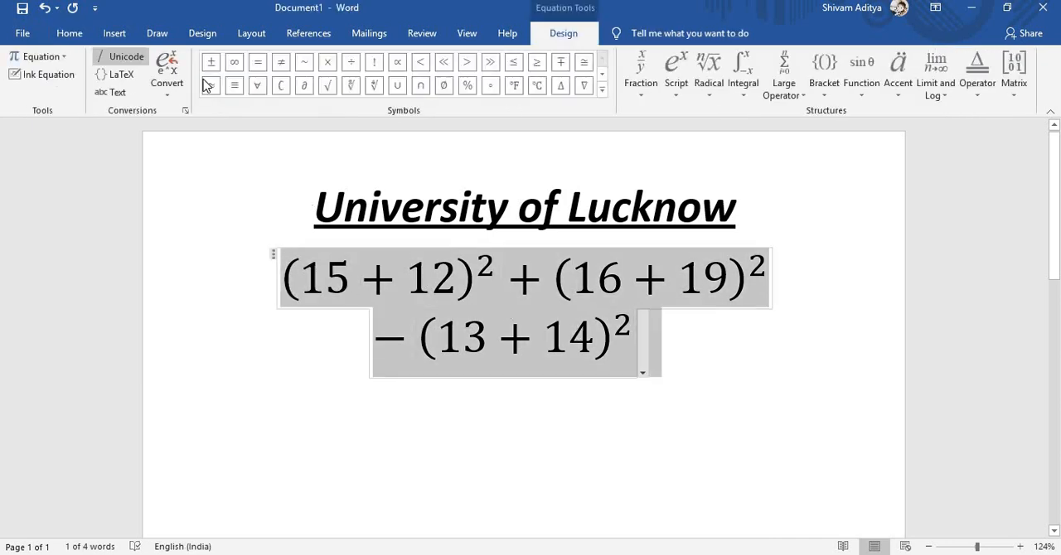
click(71, 35)
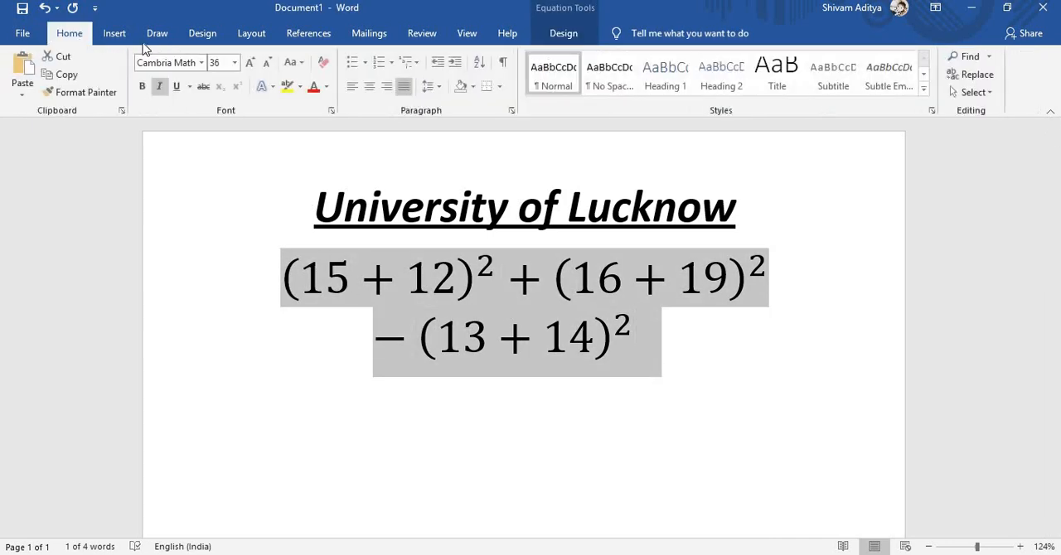
click(235, 63)
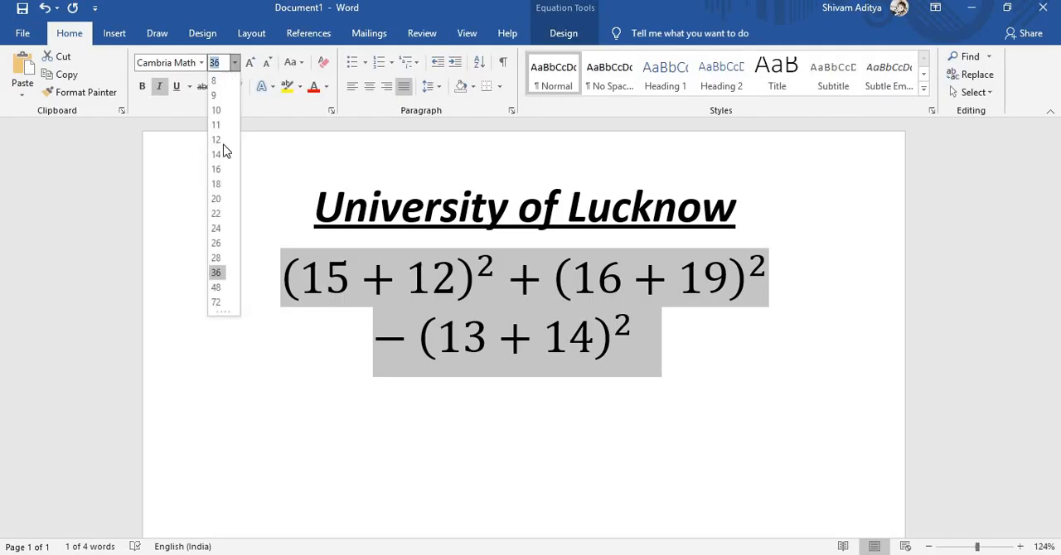
click(217, 229)
click(352, 321)
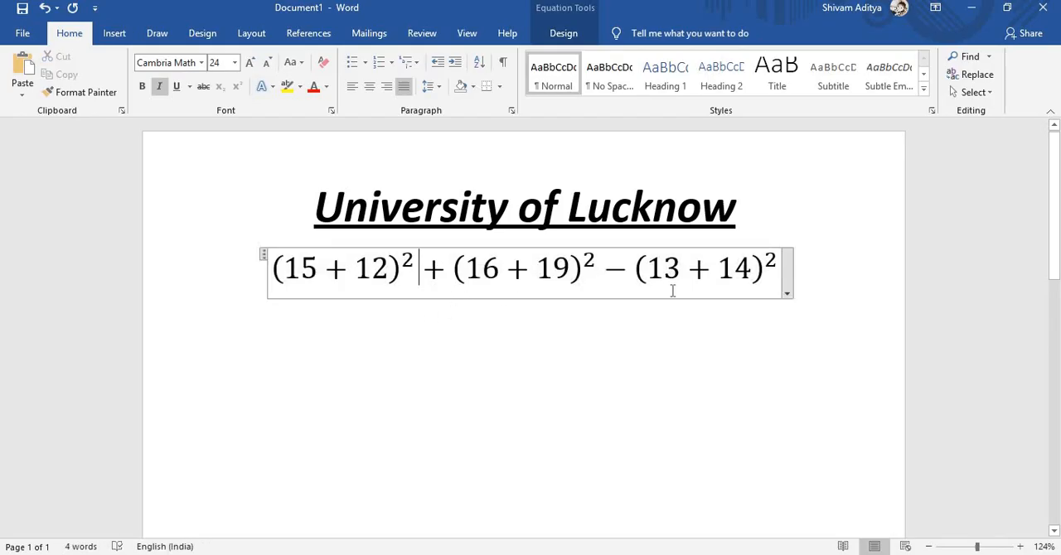
- Add a new centred empty line directly below the equation
click(807, 268)
key(Return)
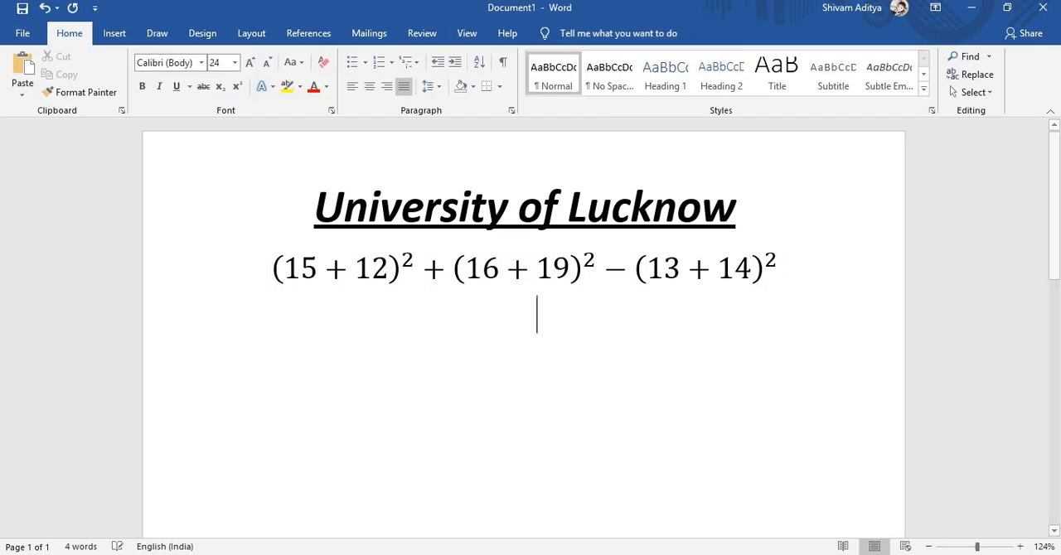
key(ctrl+e)
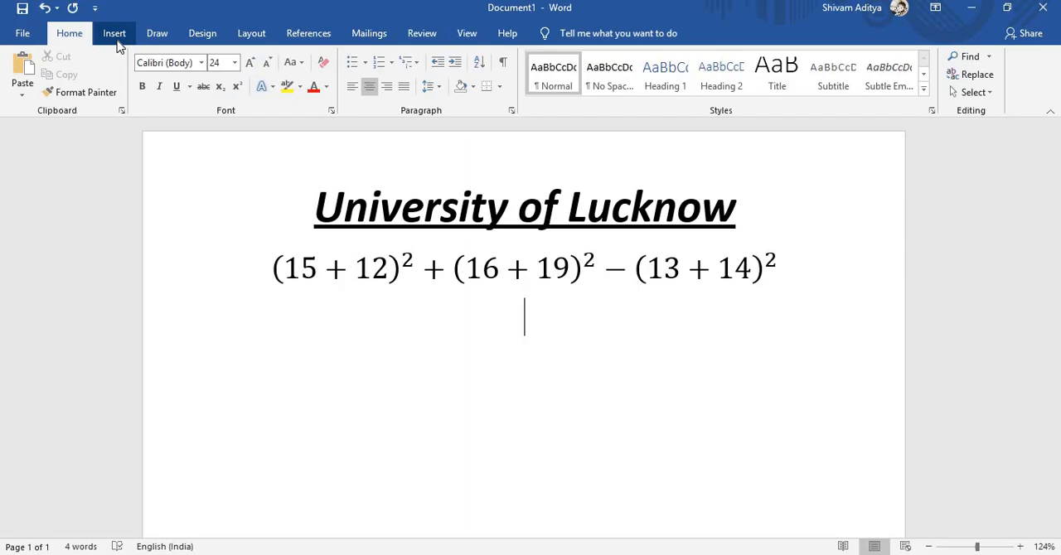
- Insert page breaks below the equation until the document has six pages
key(ctrl+Return)
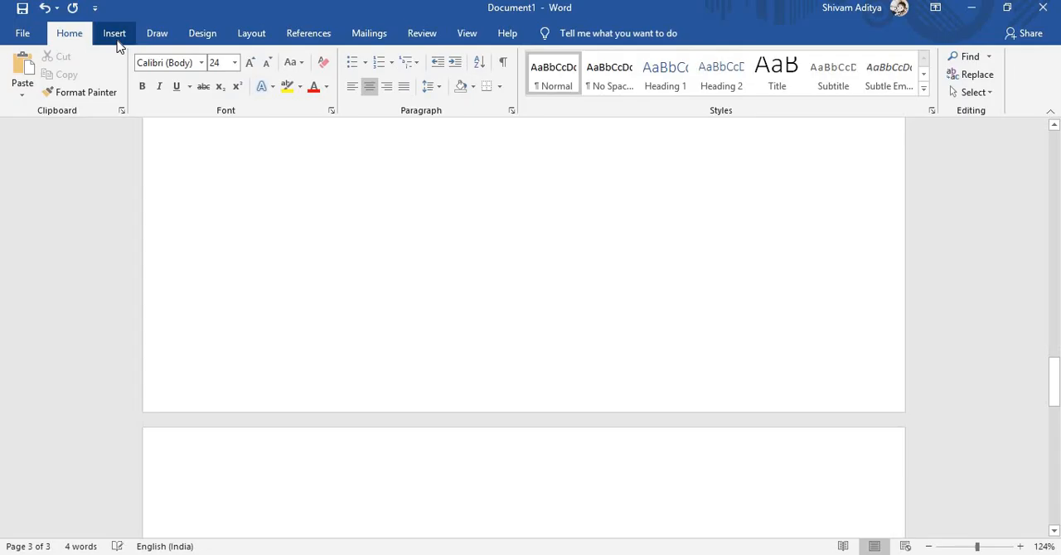
key(ctrl+Return)
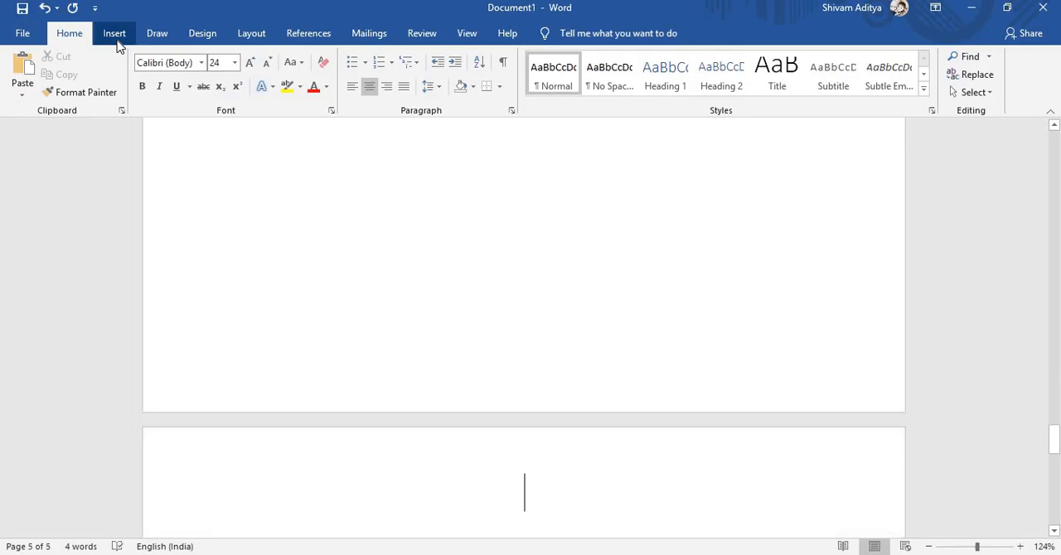
key(ctrl+Return)
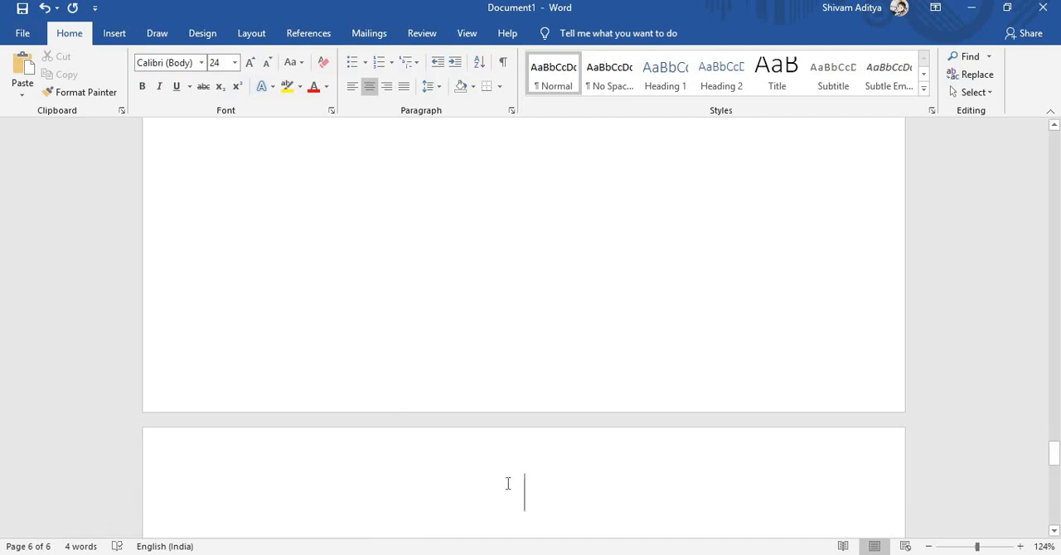
- Look back through the blank pages and check the page thumbnails of the document
click(1054, 127)
click(1054, 127)
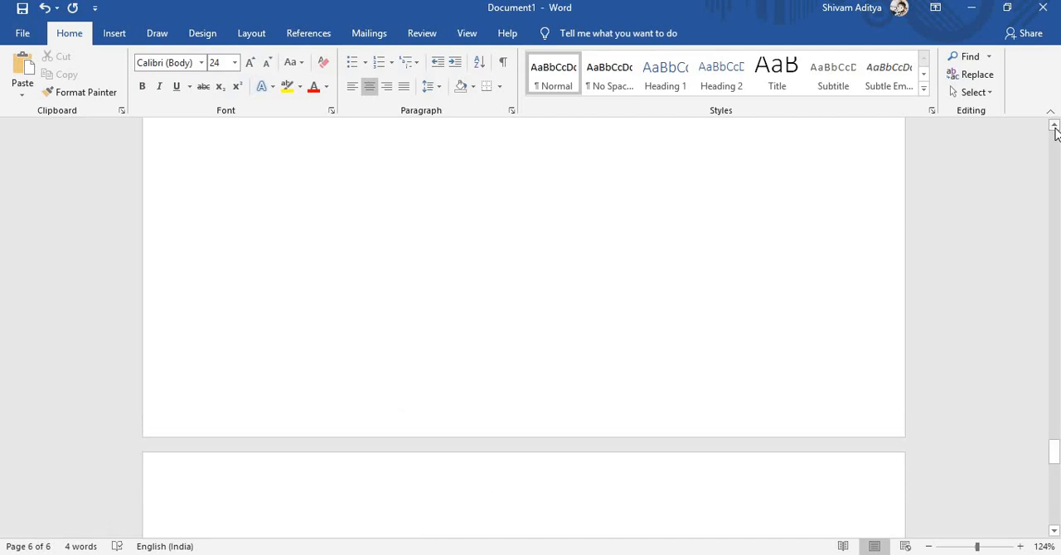
click(1054, 128)
click(1054, 128)
click(1054, 128)
click(1054, 127)
click(1054, 127)
click(1054, 128)
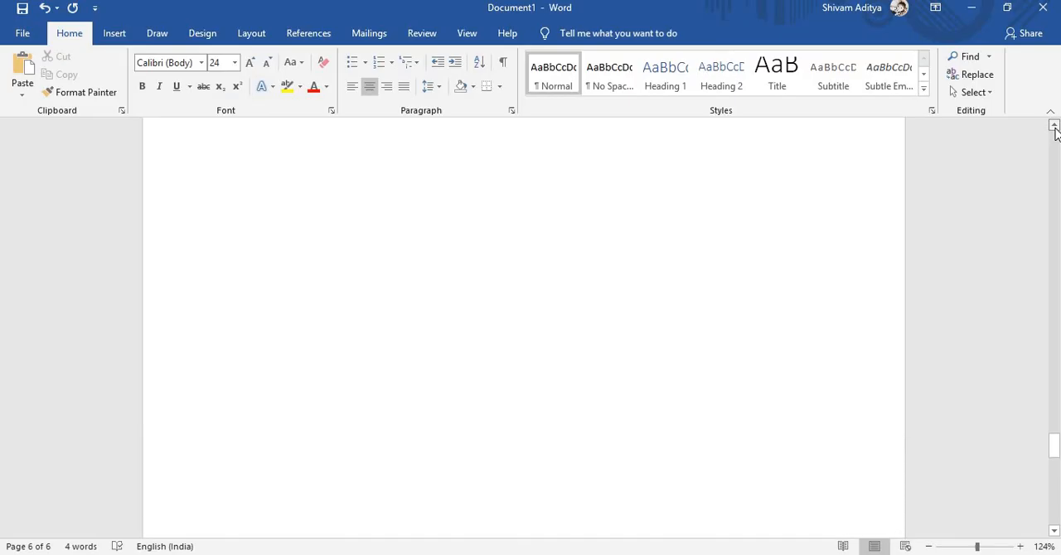
click(1054, 127)
click(1054, 127)
scroll(1056, 166, up, 3)
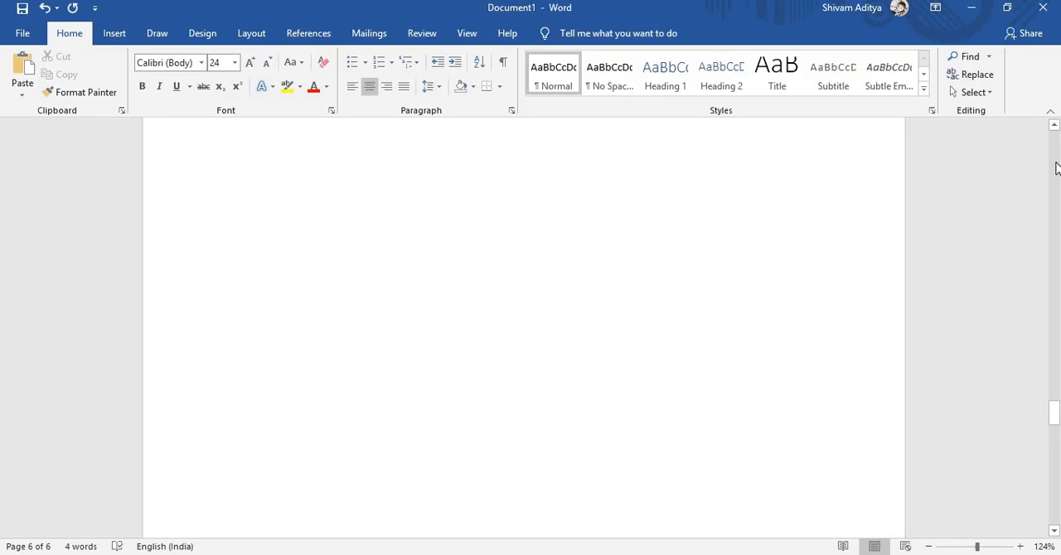
scroll(1056, 168, up, 5)
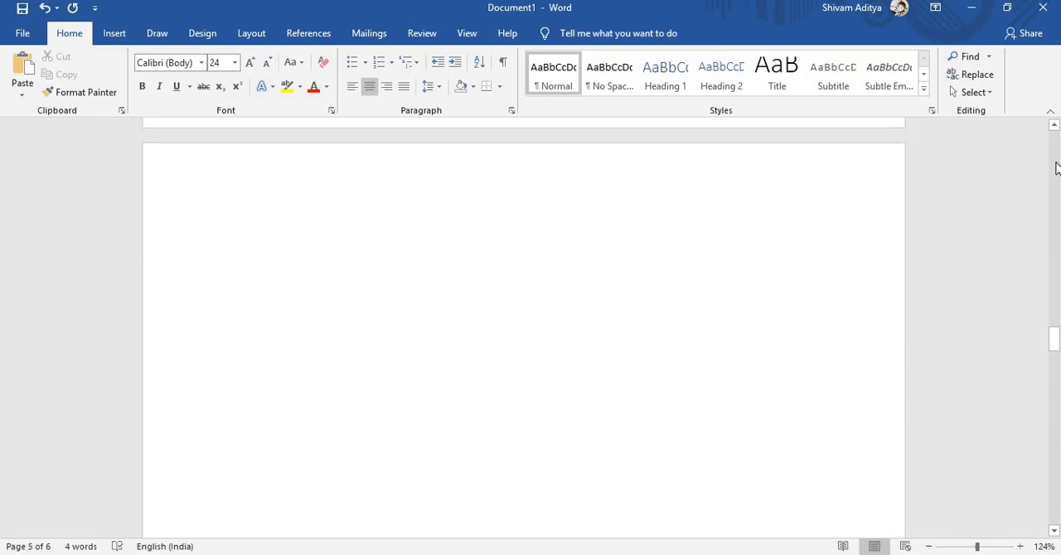
scroll(1055, 168, up, 2)
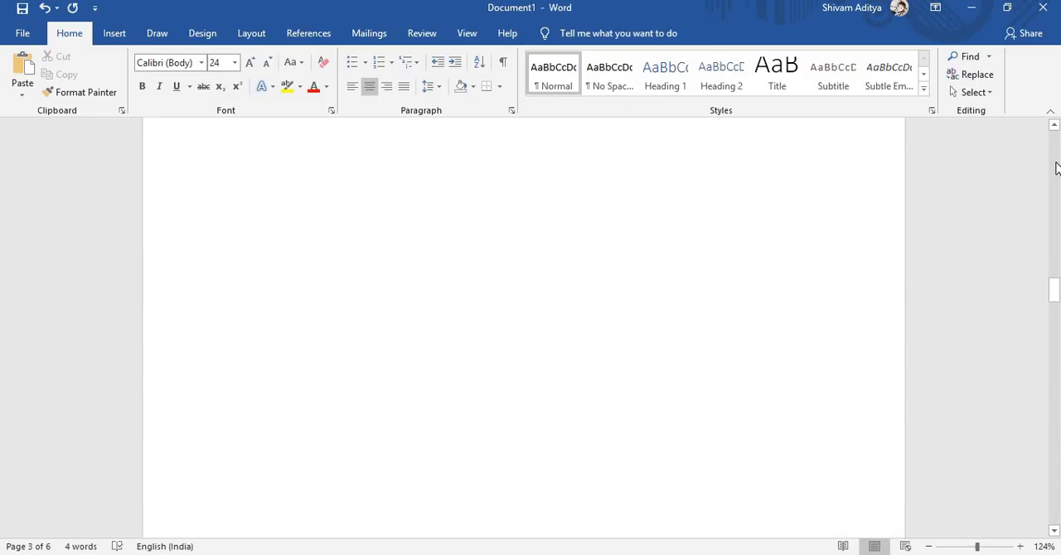
click(33, 547)
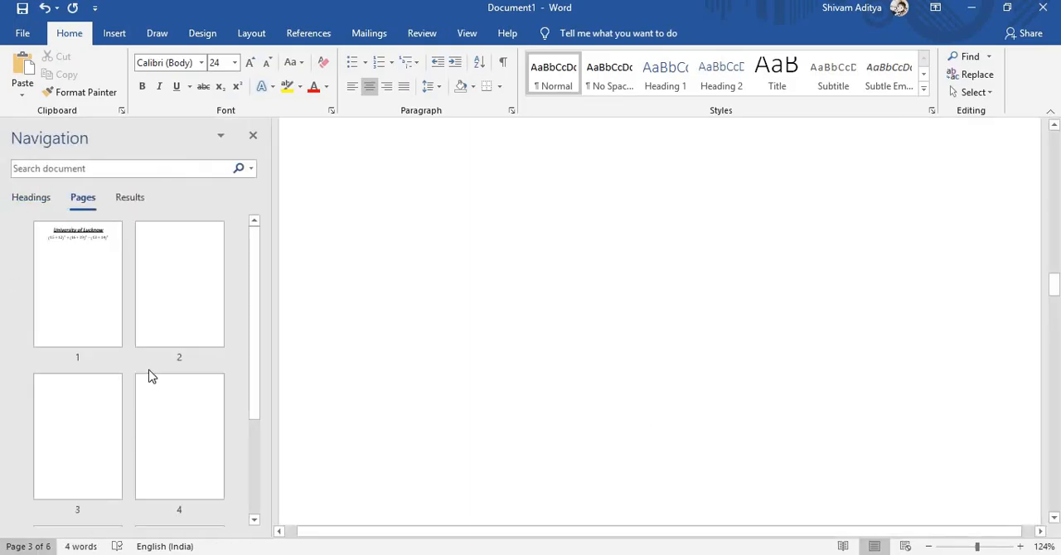
click(252, 138)
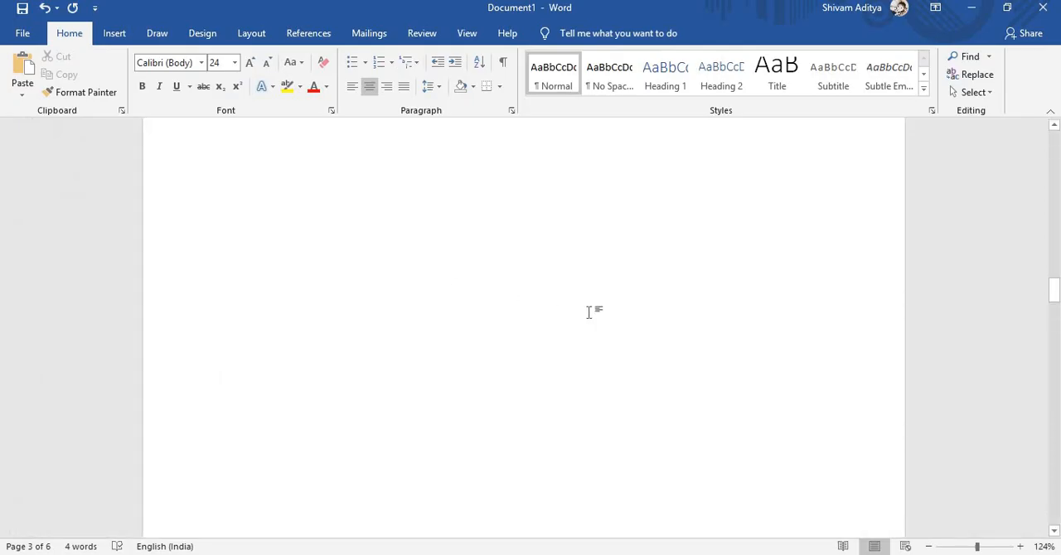
- Remove the surplus blank pages until only three pages remain
double_click(589, 312)
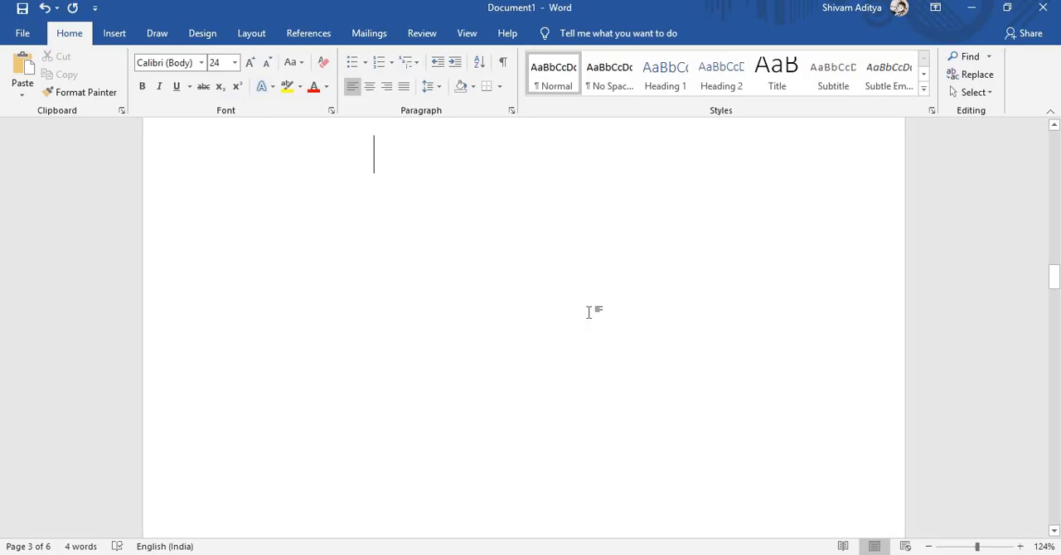
key(ctrl+z)
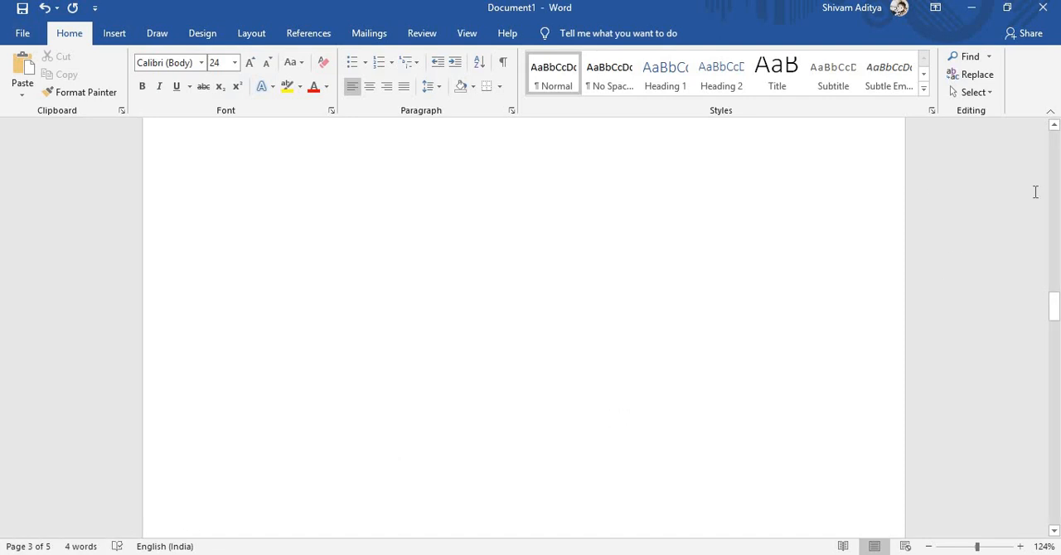
scroll(1058, 161, up, 15)
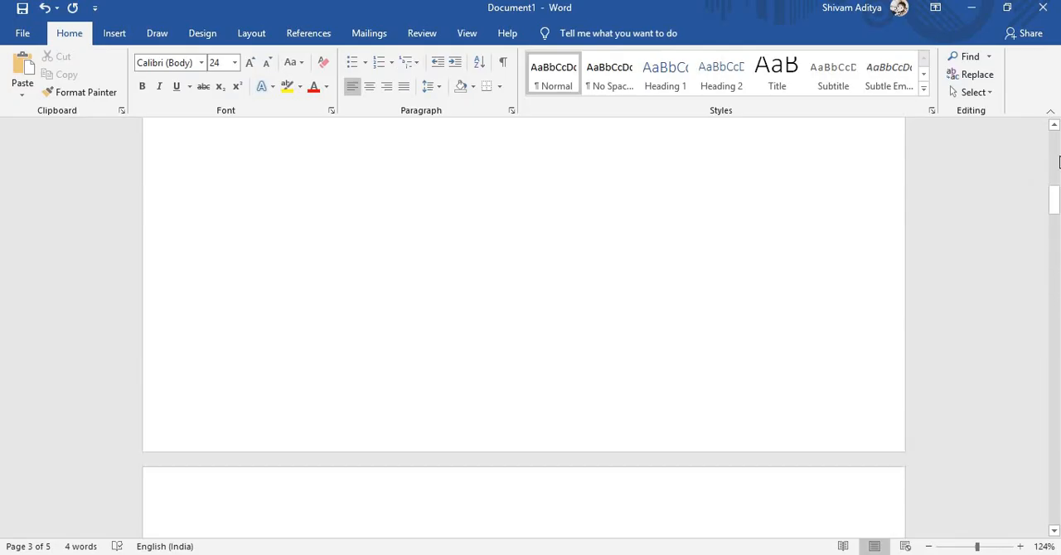
scroll(1056, 464, down, 14)
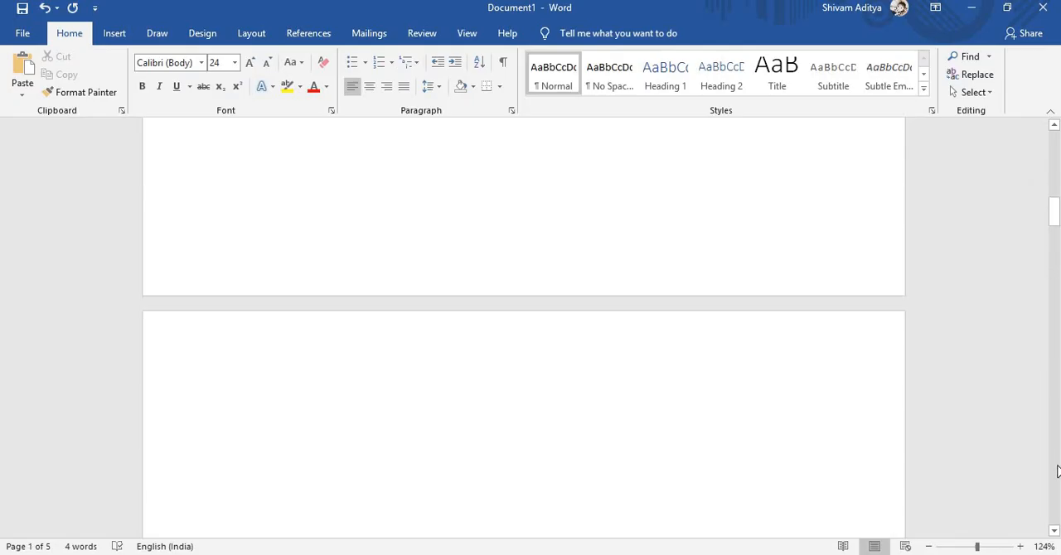
drag(1056, 470, 1056, 476)
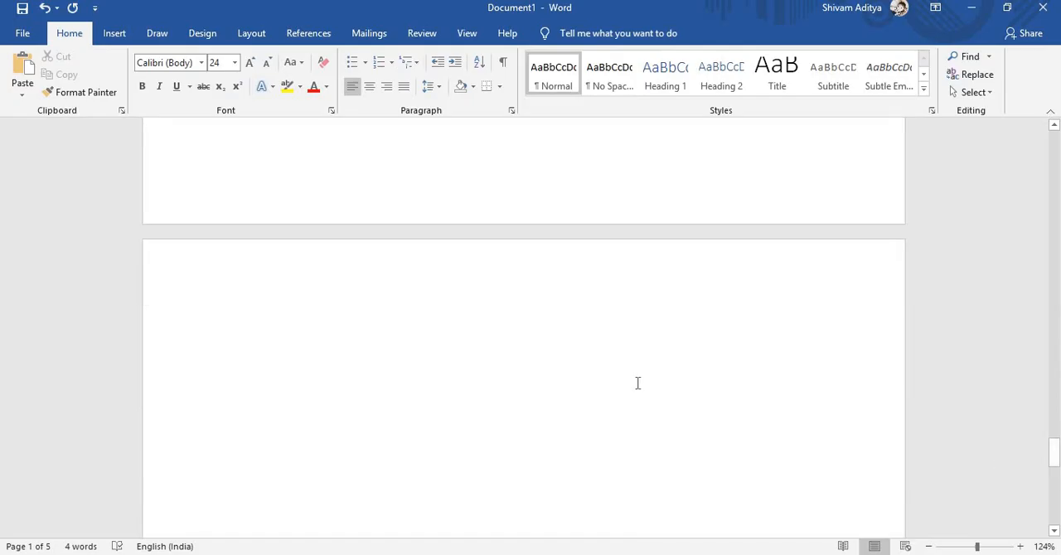
key(ctrl+e)
key(ctrl+l)
key(BackSpace)
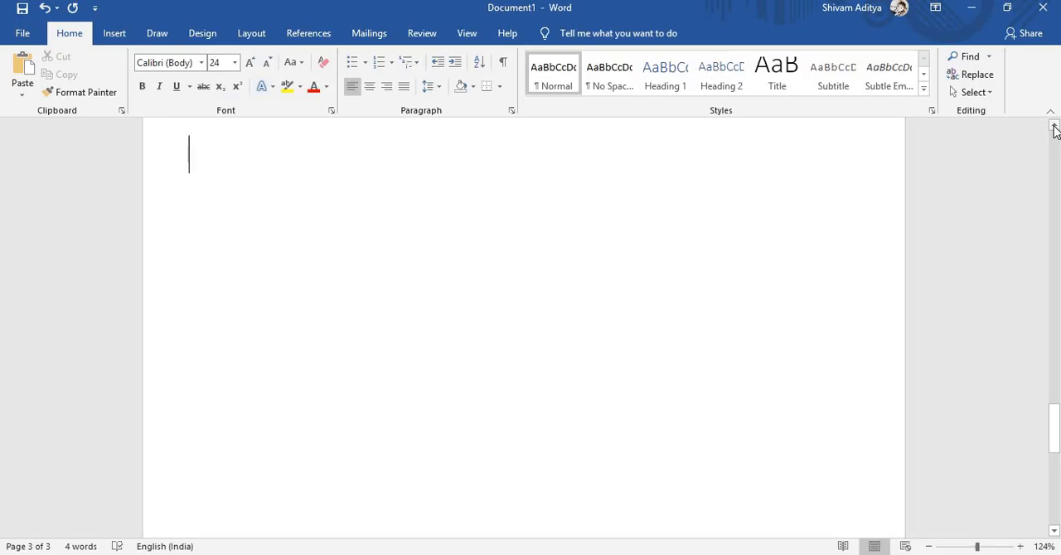
- Draw a thick black test stroke on the third page and set the pen to the second-thinnest preset thickness
click(151, 32)
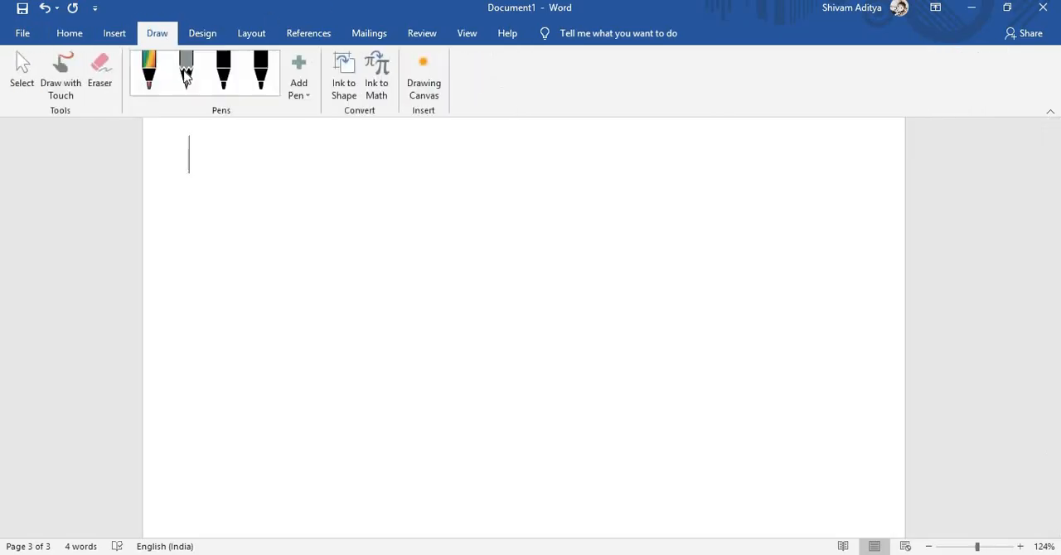
click(225, 85)
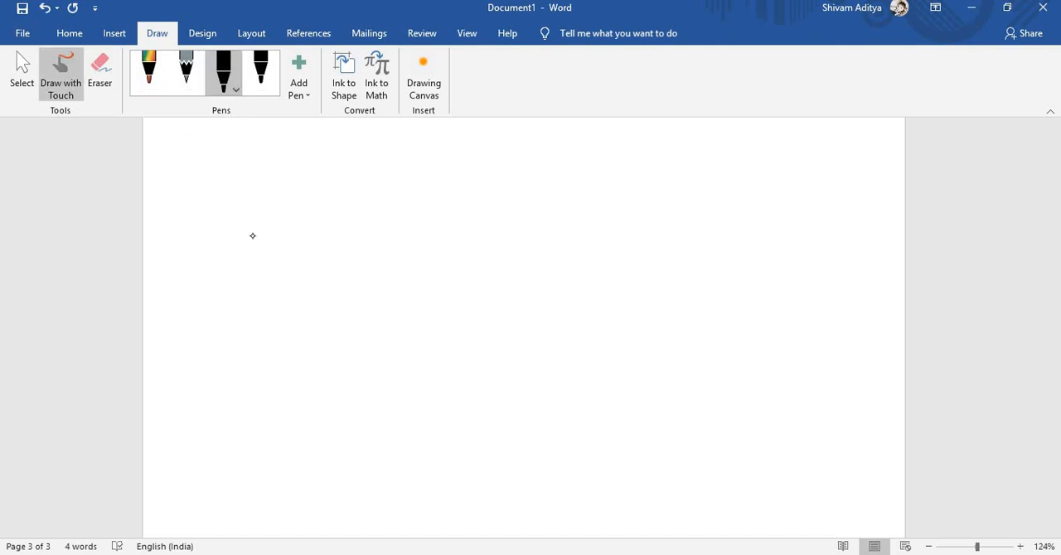
mouse_move(304, 232)
mouse_down()
mouse_move(298, 248)
mouse_move(320, 253)
mouse_up()
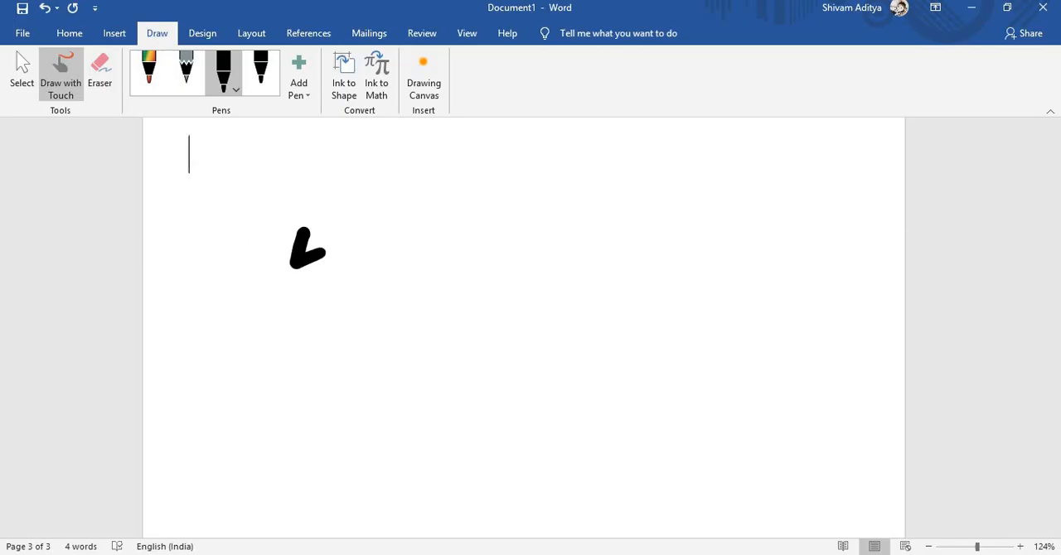
click(235, 88)
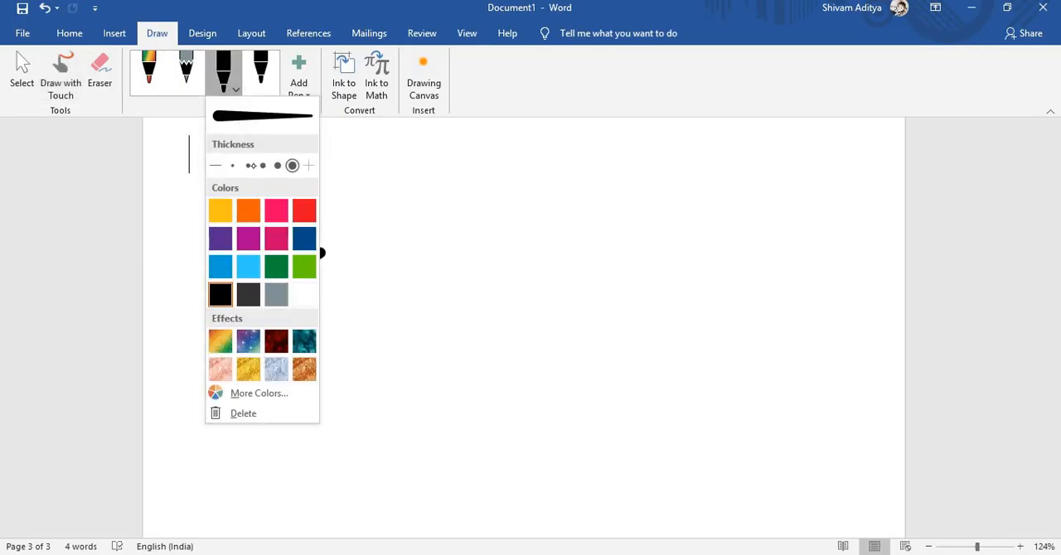
click(249, 165)
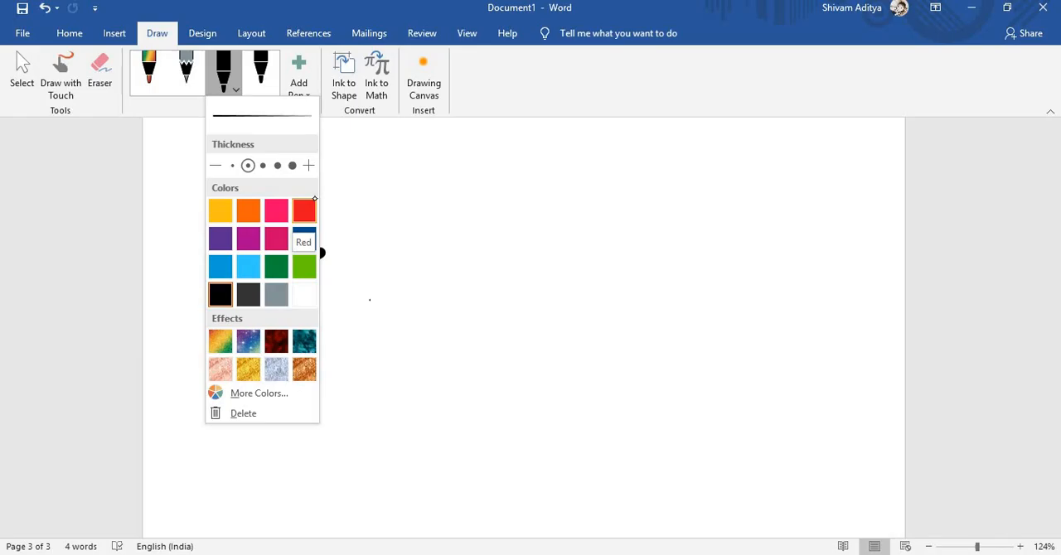
key(Escape)
- Handwrite "Extra Page" on the third page and add a boxed X after it
mouse_move(408, 249)
mouse_down()
mouse_move(375, 222)
mouse_move(402, 212)
mouse_move(413, 251)
mouse_up()
mouse_move(444, 205)
mouse_down()
mouse_move(442, 242)
mouse_move(447, 221)
mouse_move(489, 222)
mouse_move(492, 248)
mouse_up()
drag(539, 209, 538, 245)
mouse_move(538, 207)
mouse_down()
mouse_move(569, 242)
mouse_move(583, 234)
mouse_move(570, 247)
mouse_up()
mouse_move(610, 219)
mouse_down()
mouse_move(591, 229)
mouse_move(621, 235)
mouse_up()
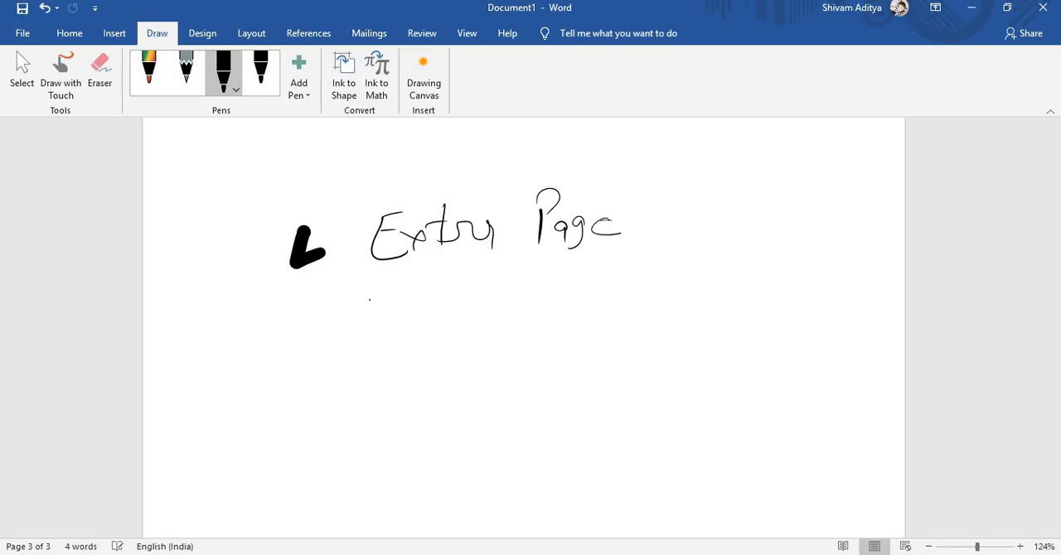
drag(649, 195, 680, 227)
drag(682, 198, 654, 224)
drag(639, 175, 636, 246)
mouse_move(644, 172)
mouse_down()
mouse_move(661, 169)
mouse_move(662, 245)
mouse_move(644, 245)
mouse_up()
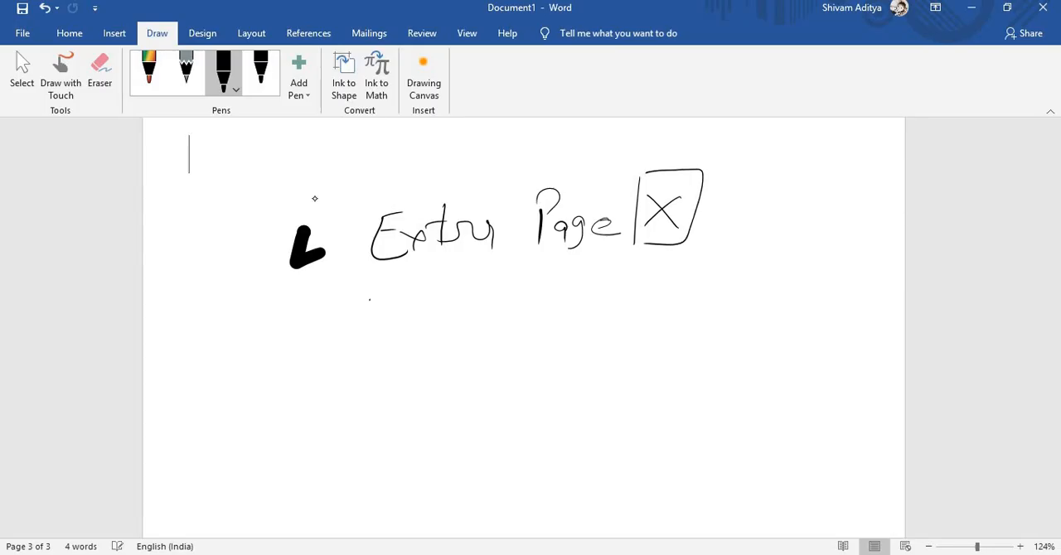
- Handwrite "Ctrl + Backspace" in brackets below "Extra Page" and double-underline the upper line
mouse_move(399, 365)
mouse_down()
mouse_move(400, 387)
mouse_move(442, 372)
mouse_move(455, 388)
mouse_move(493, 372)
mouse_move(580, 378)
mouse_up()
mouse_move(597, 340)
mouse_down()
mouse_move(590, 380)
mouse_move(614, 382)
mouse_up()
mouse_move(638, 358)
mouse_down()
mouse_move(640, 384)
mouse_move(664, 361)
mouse_move(678, 378)
mouse_move(693, 373)
mouse_up()
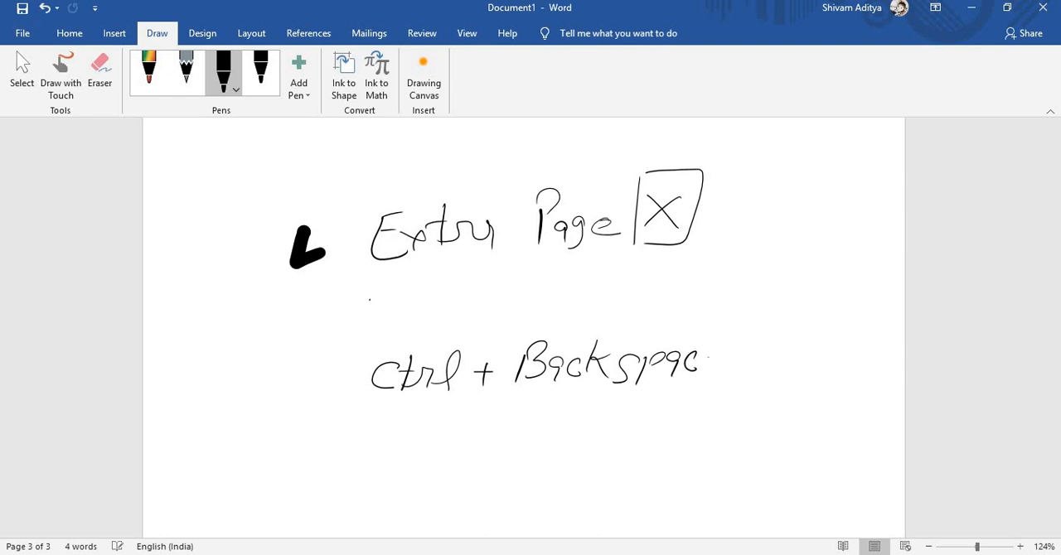
drag(721, 326, 651, 394)
mouse_move(391, 331)
mouse_down()
mouse_move(345, 428)
mouse_move(434, 423)
mouse_up()
drag(413, 277, 537, 281)
drag(397, 286, 566, 285)
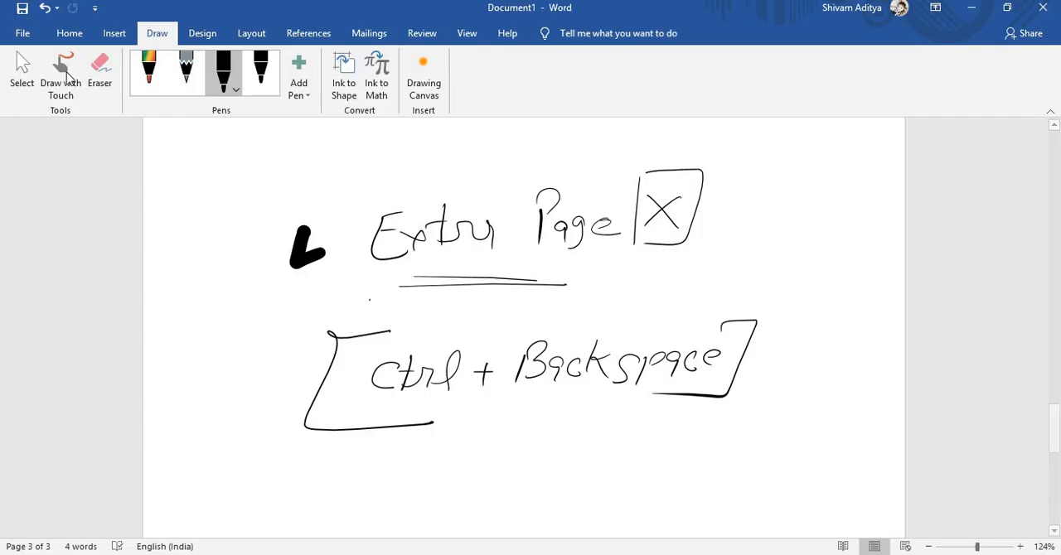
- Erase all the handwriting and strokes from the third page
click(99, 73)
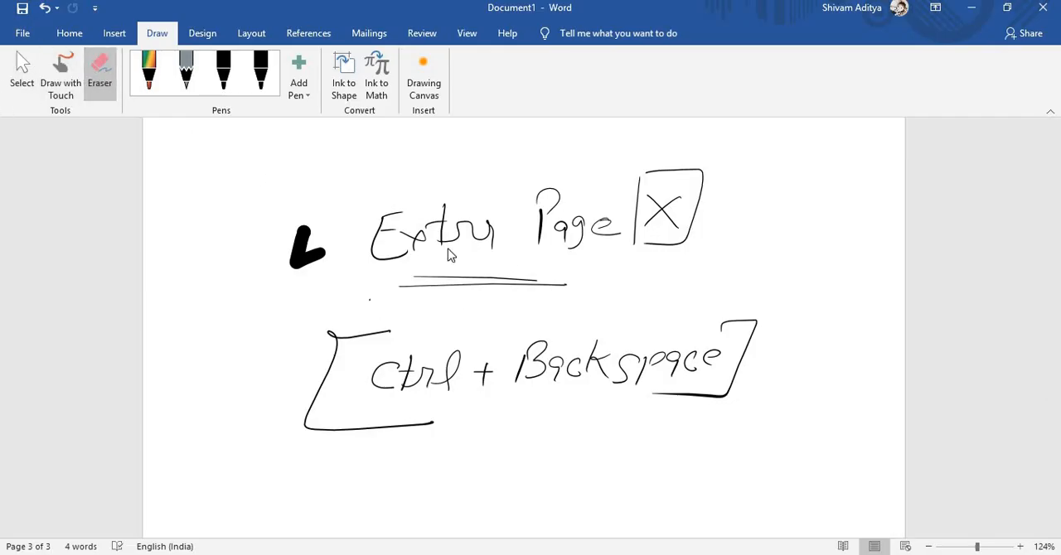
mouse_move(379, 275)
mouse_down()
mouse_move(218, 295)
mouse_move(501, 255)
mouse_move(646, 199)
mouse_move(620, 256)
mouse_move(493, 340)
mouse_move(655, 377)
mouse_move(585, 390)
mouse_up()
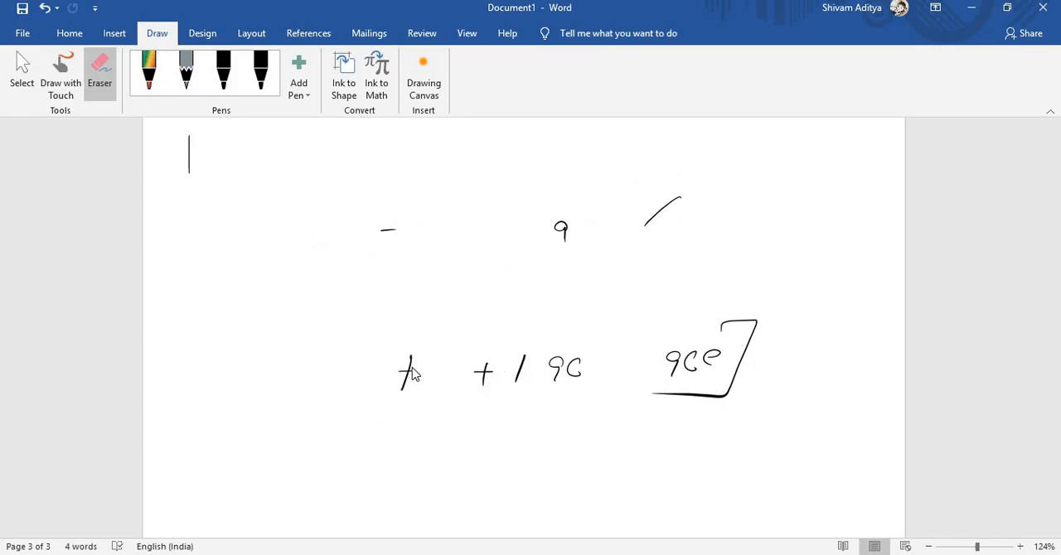
drag(408, 361, 406, 389)
mouse_move(482, 361)
mouse_down()
mouse_move(573, 379)
mouse_move(673, 312)
mouse_move(687, 370)
mouse_move(599, 177)
mouse_move(627, 215)
mouse_up()
drag(364, 263, 398, 317)
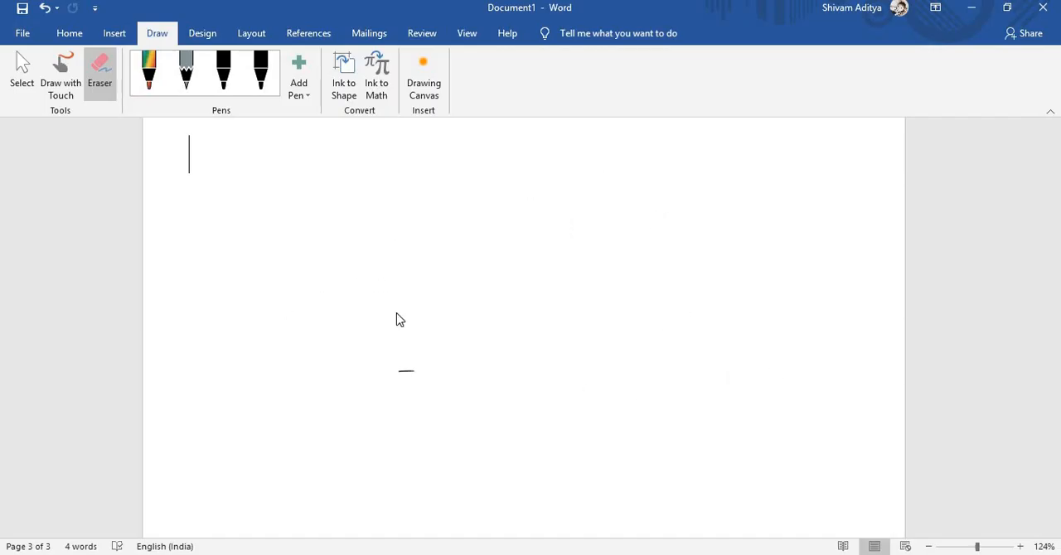
drag(393, 372, 417, 346)
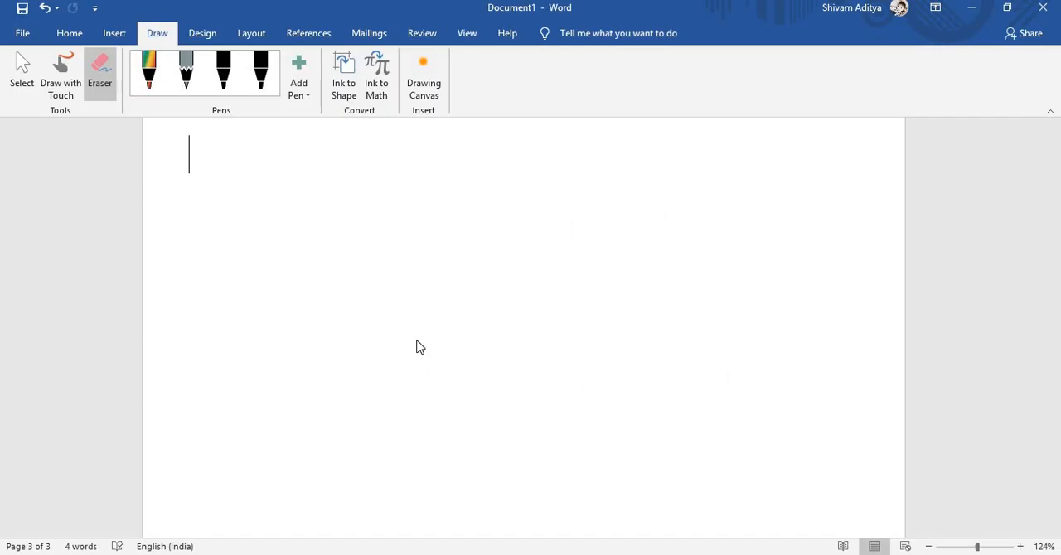
click(69, 33)
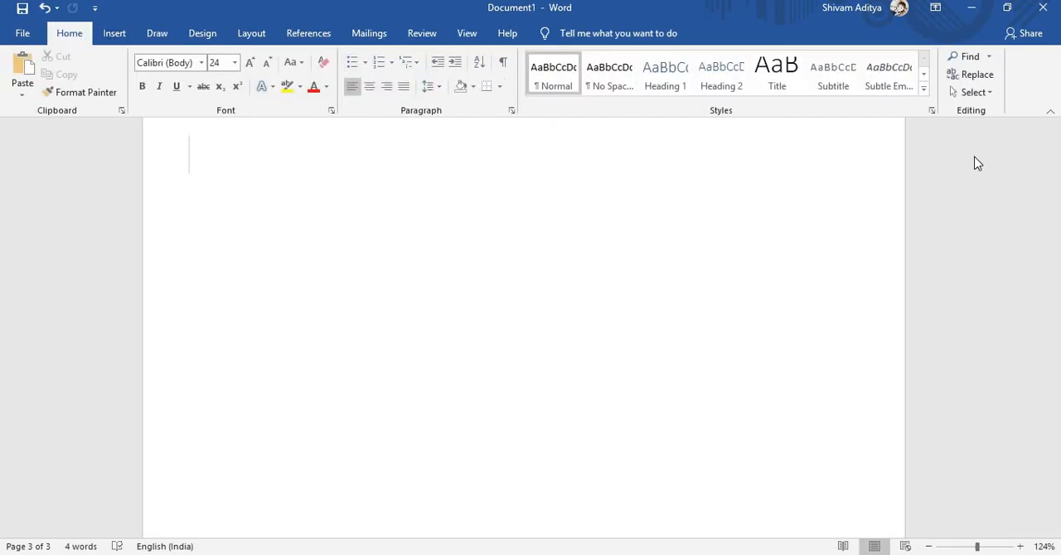
- Add a new line below the equation on the first page and insert a 5x5 table there
scroll(1057, 153, up, 5)
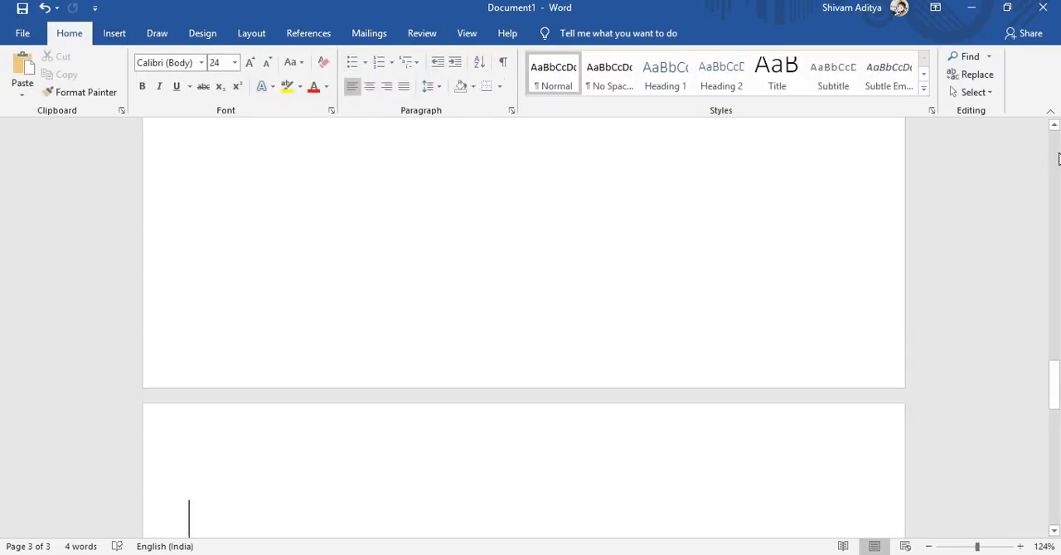
scroll(1058, 153, up, 15)
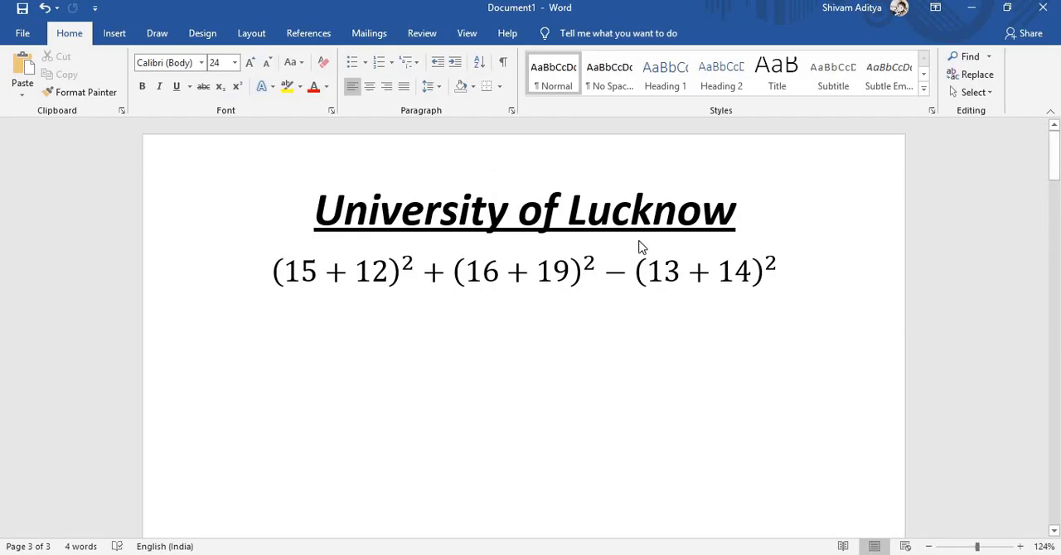
click(112, 35)
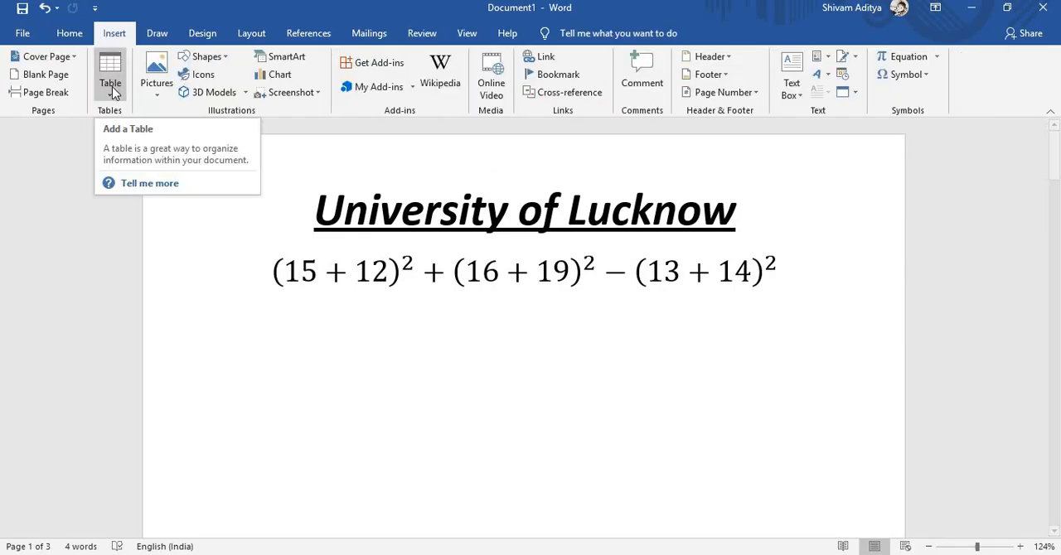
click(112, 86)
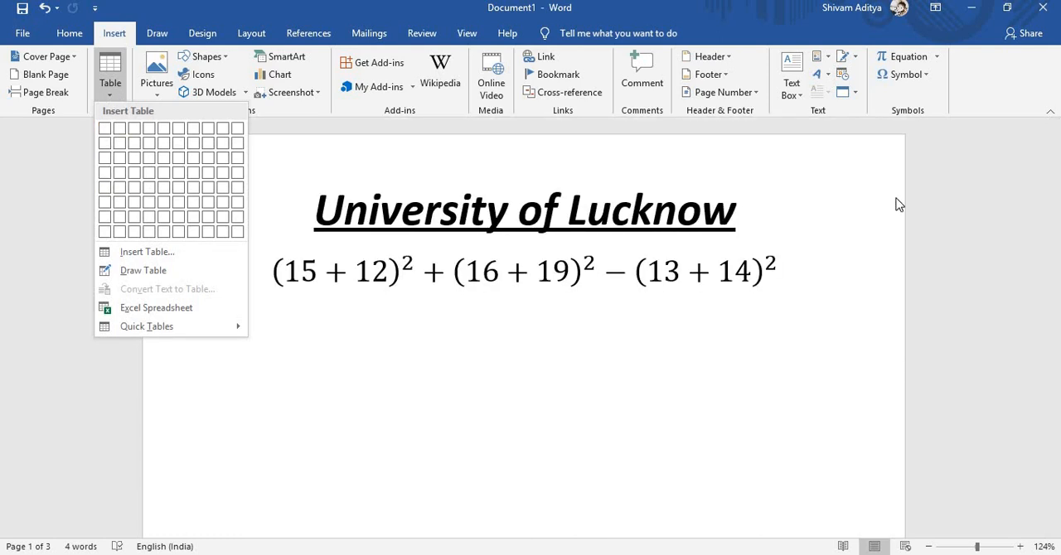
click(977, 212)
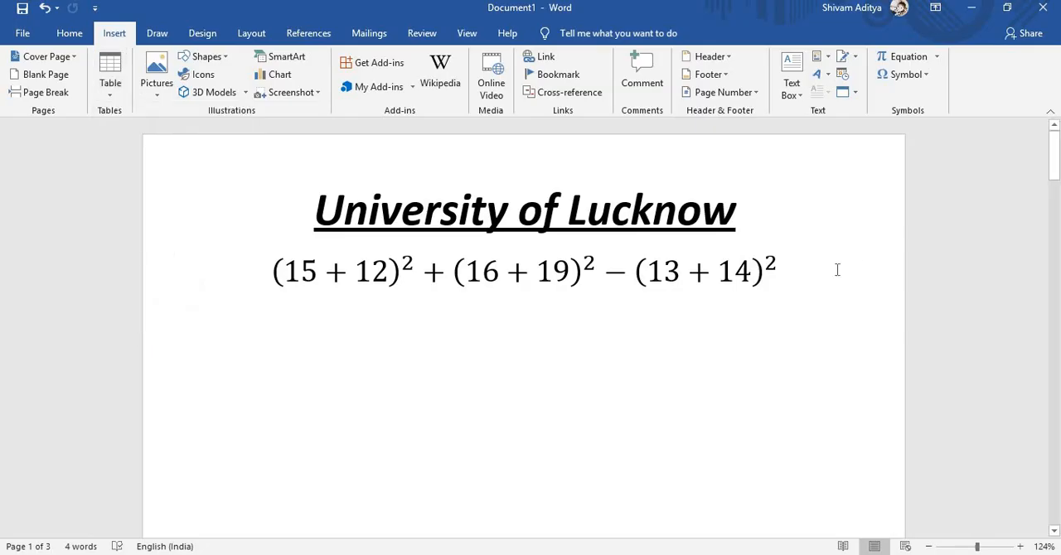
click(793, 274)
key(Return)
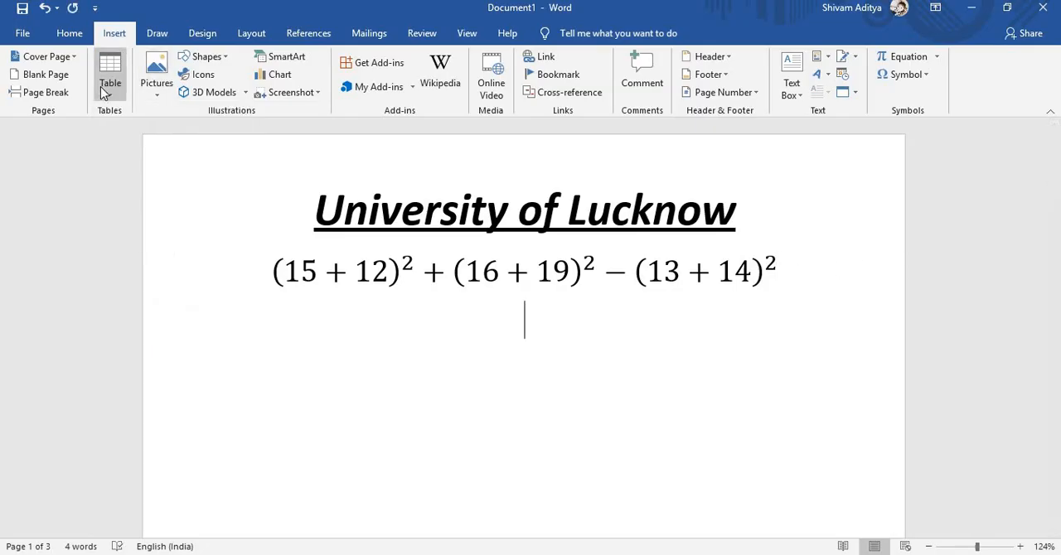
click(103, 91)
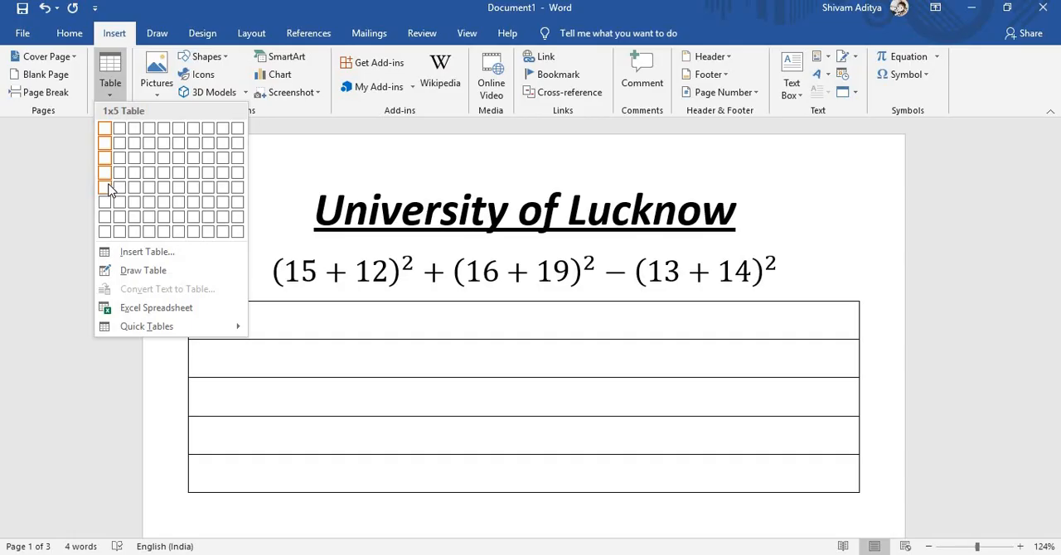
click(162, 191)
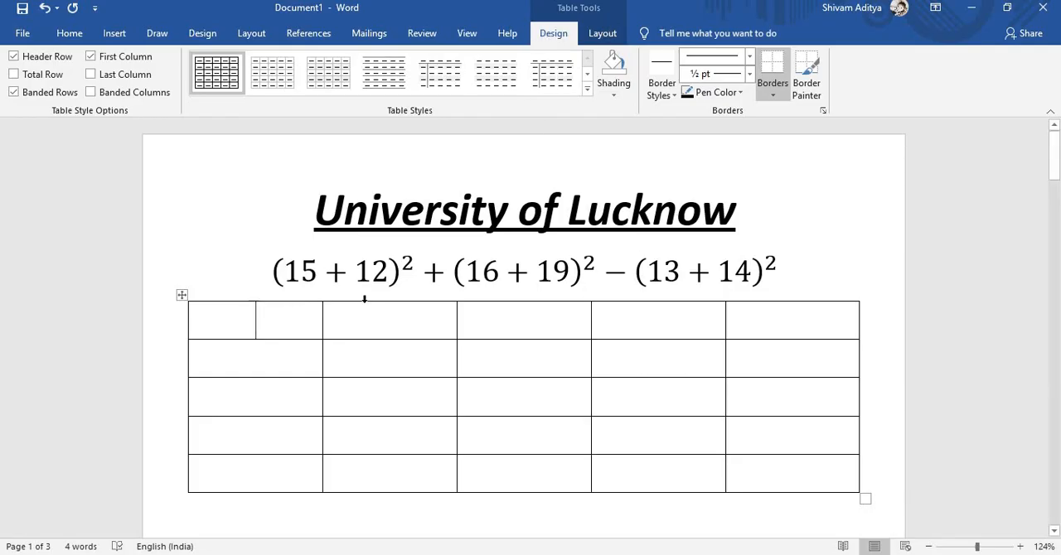
- Erase dividers to merge cells two to four in row one, three and four in row three, and one and two in row four
click(602, 35)
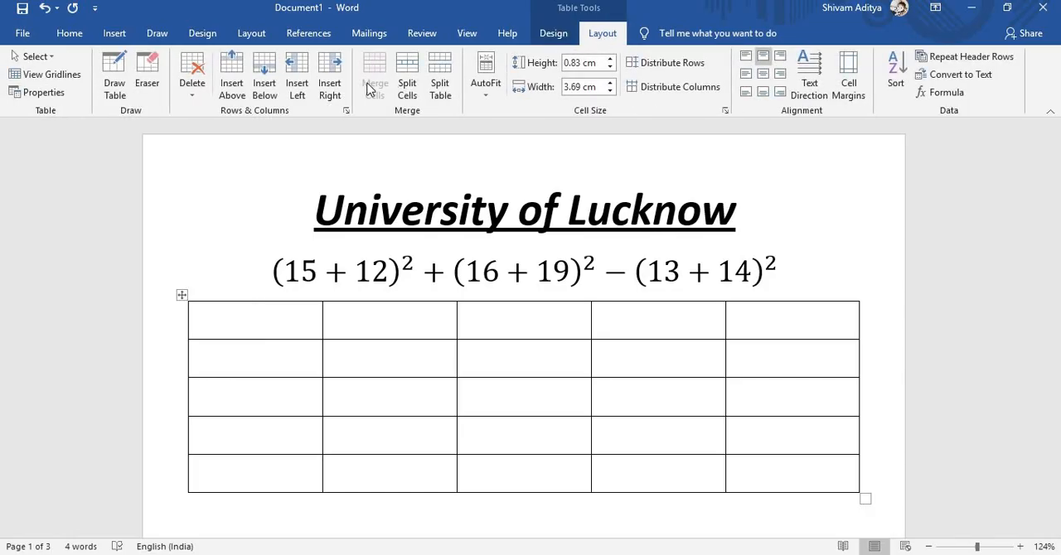
click(150, 92)
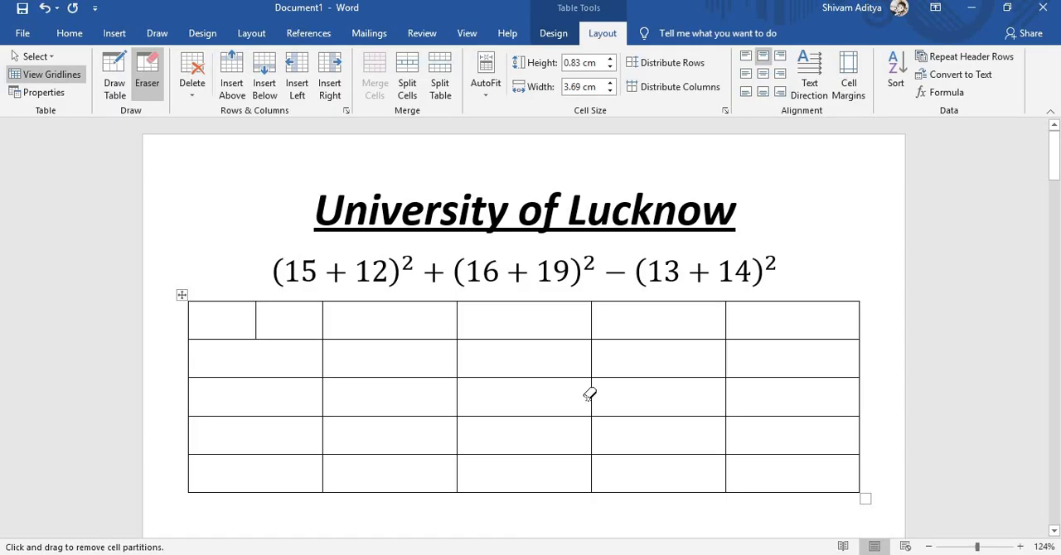
drag(605, 393, 580, 402)
drag(329, 433, 373, 430)
key(ctrl+z)
mouse_move(470, 313)
mouse_down()
mouse_move(483, 314)
mouse_move(471, 313)
mouse_move(478, 321)
mouse_up()
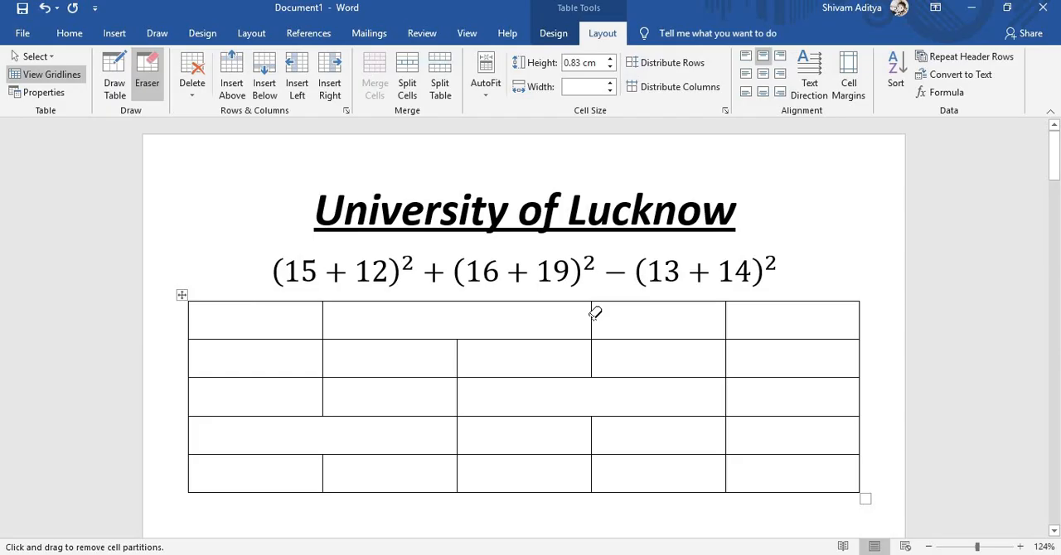
drag(599, 312, 596, 311)
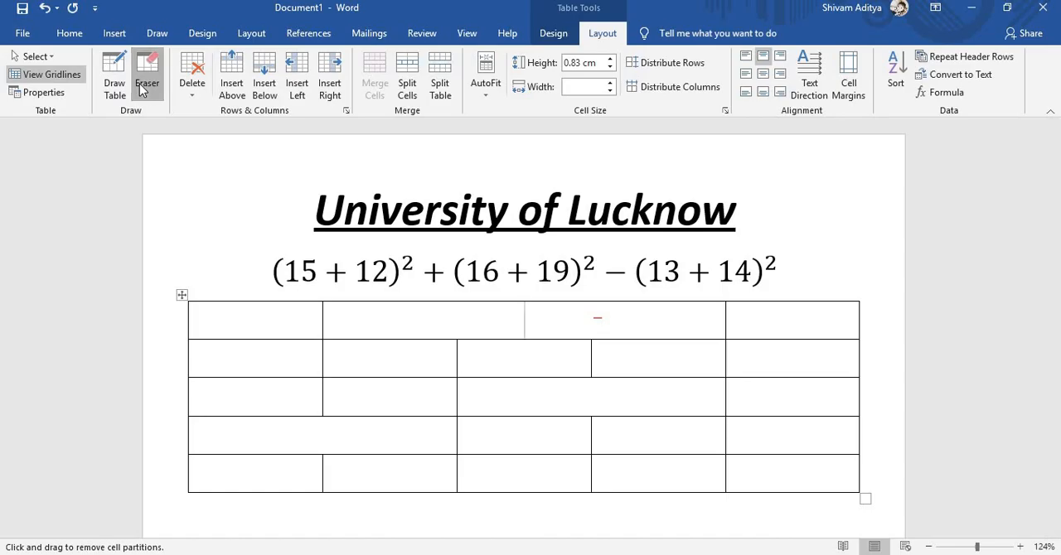
- Draw four vertical dividers inside the wide merged cell of the table's first row, undoing the extra one
click(115, 87)
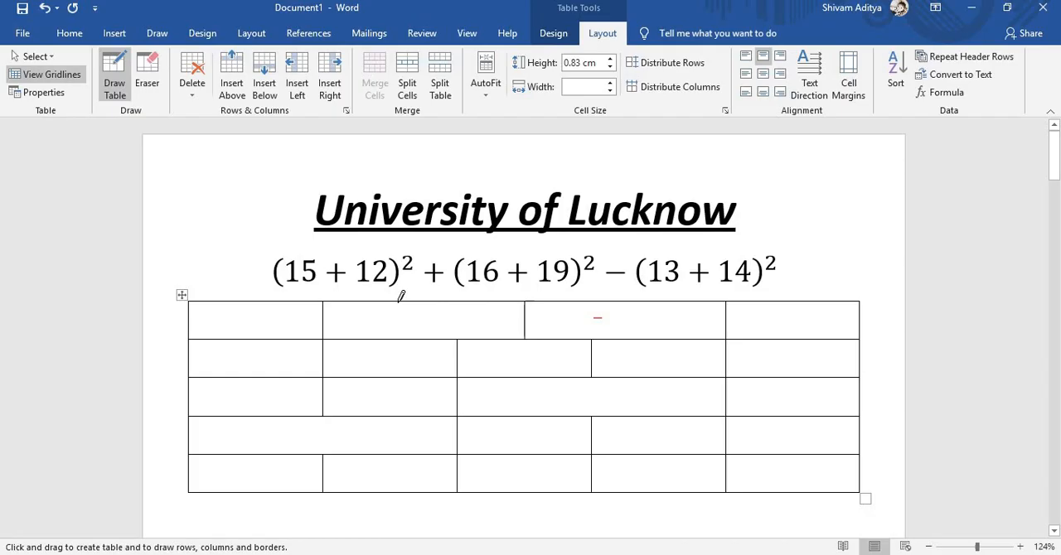
mouse_move(398, 303)
mouse_down()
mouse_move(397, 330)
mouse_move(494, 334)
mouse_up()
drag(561, 304, 564, 340)
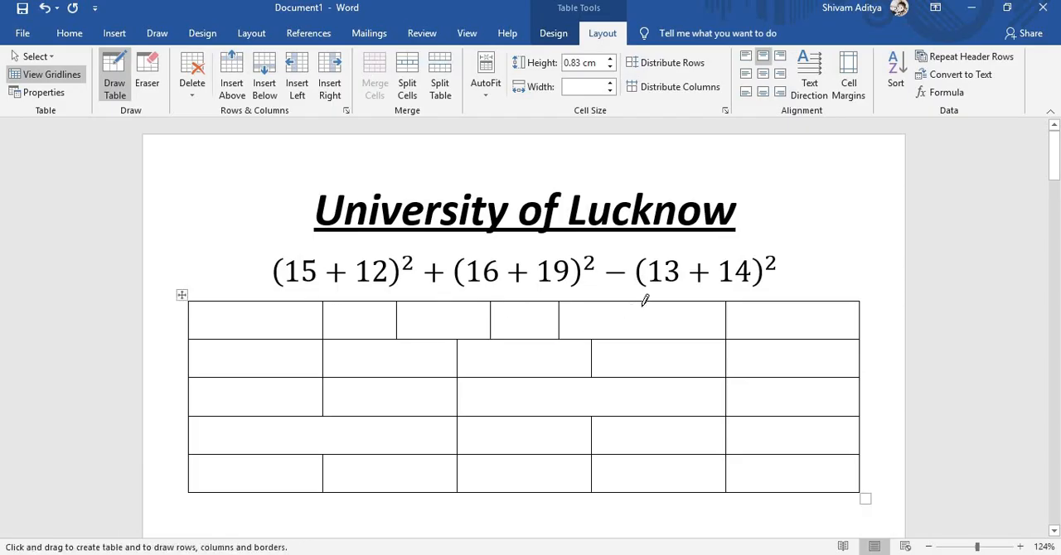
drag(642, 303, 644, 330)
drag(360, 308, 360, 335)
key(ctrl+z)
- Erase the horizontal borders between the first four cells of the table's last column
click(146, 76)
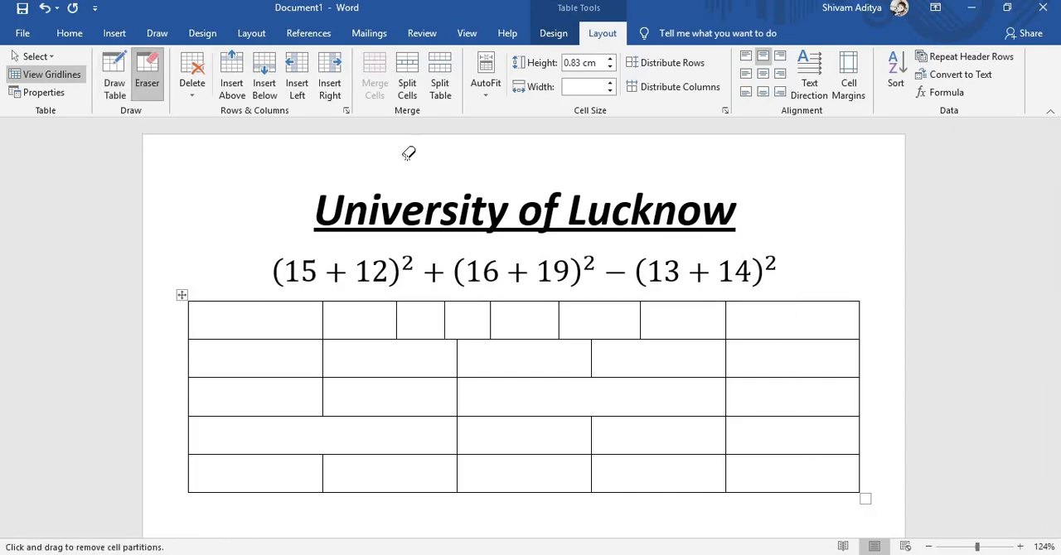
click(777, 339)
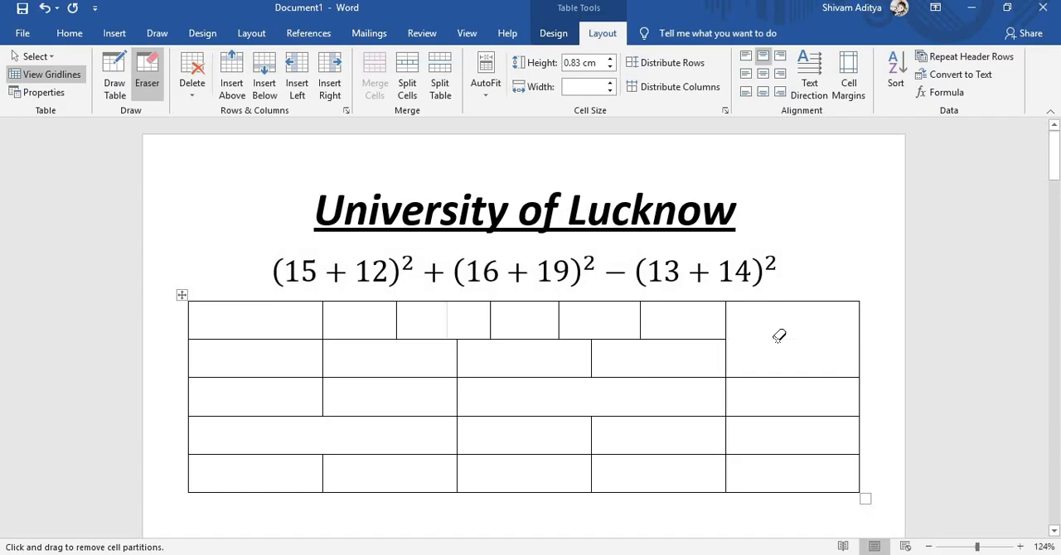
click(780, 377)
click(780, 416)
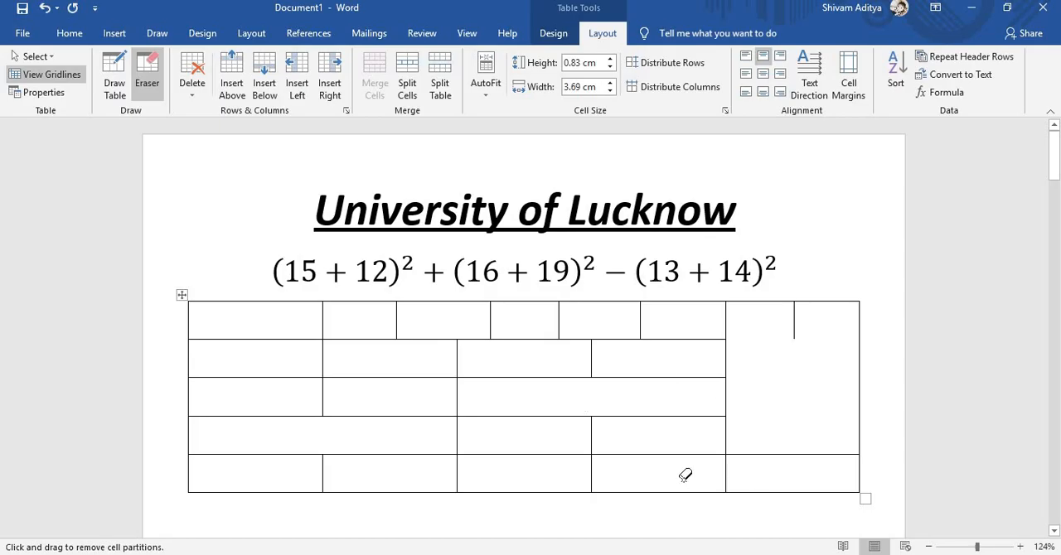
- Set the border line style to a triple line and apply All Borders to the tall merged cell in the last column
click(556, 35)
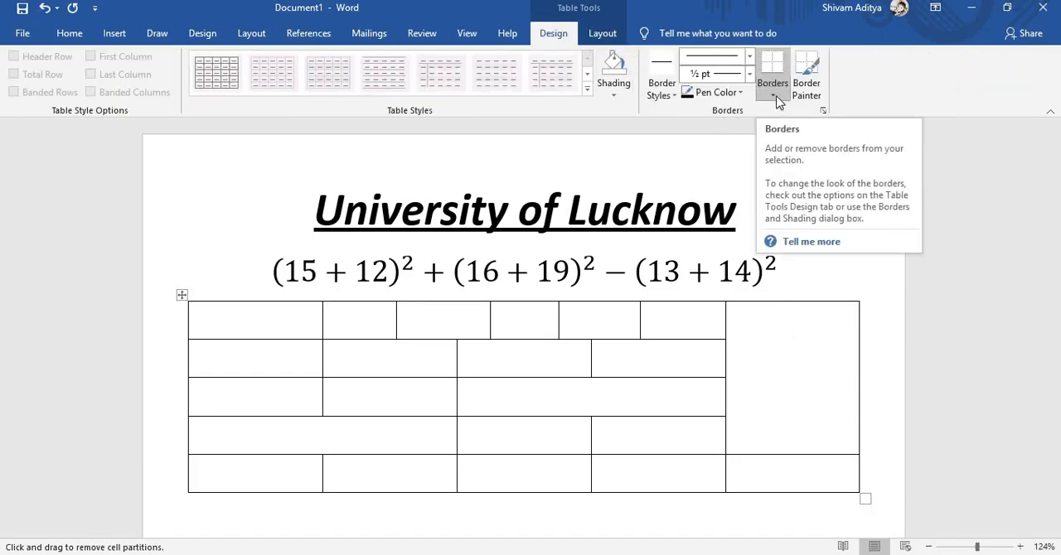
click(662, 89)
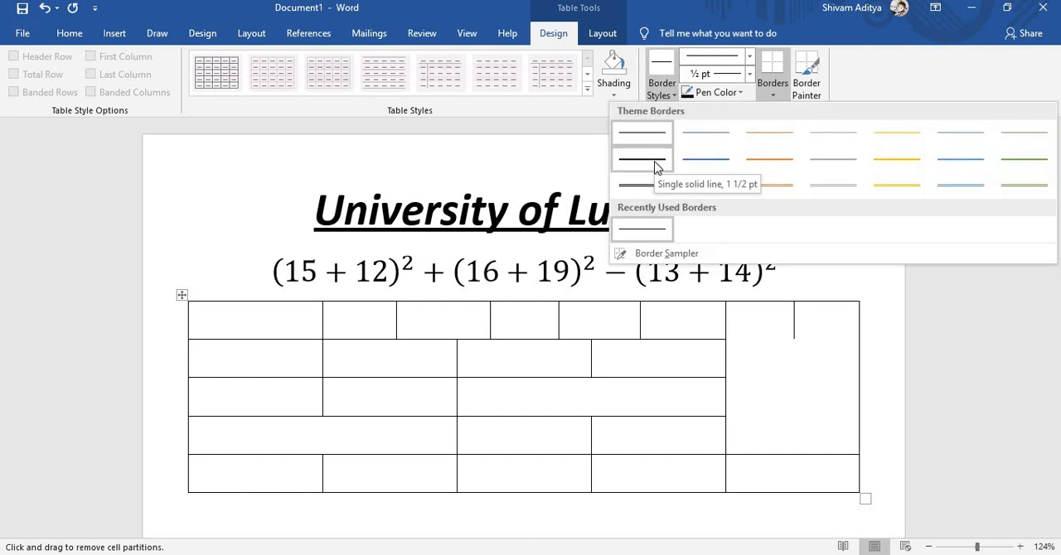
click(889, 76)
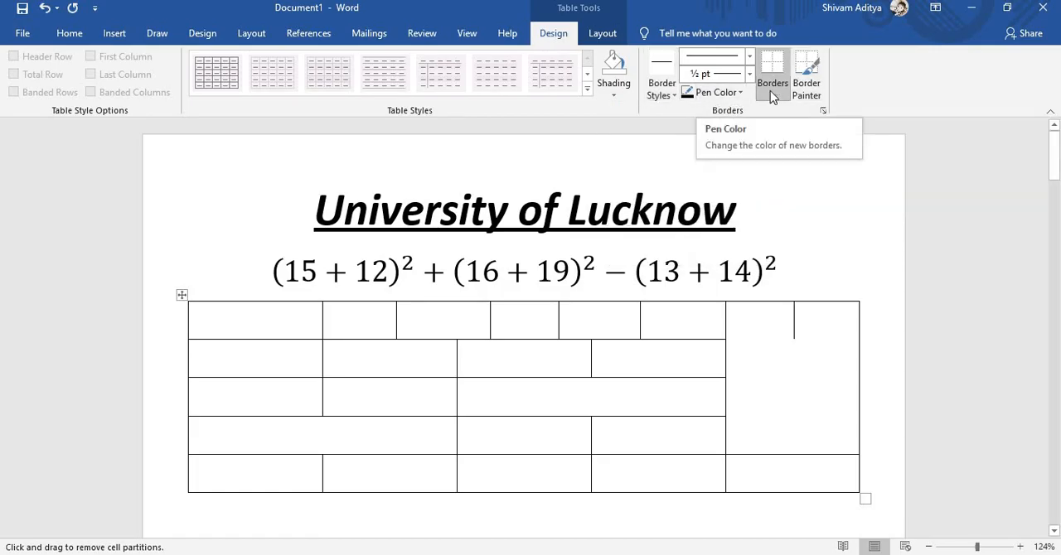
click(771, 97)
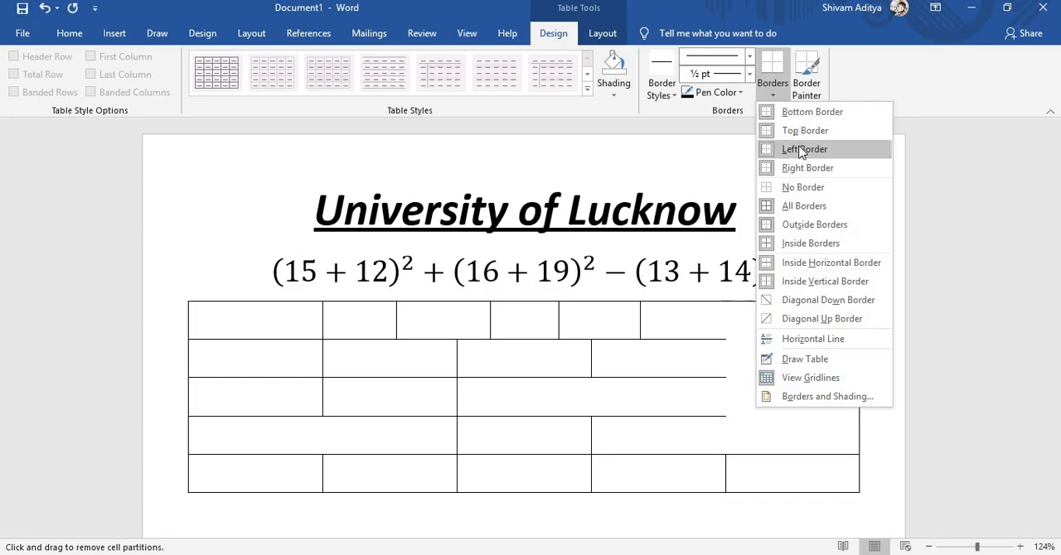
click(750, 58)
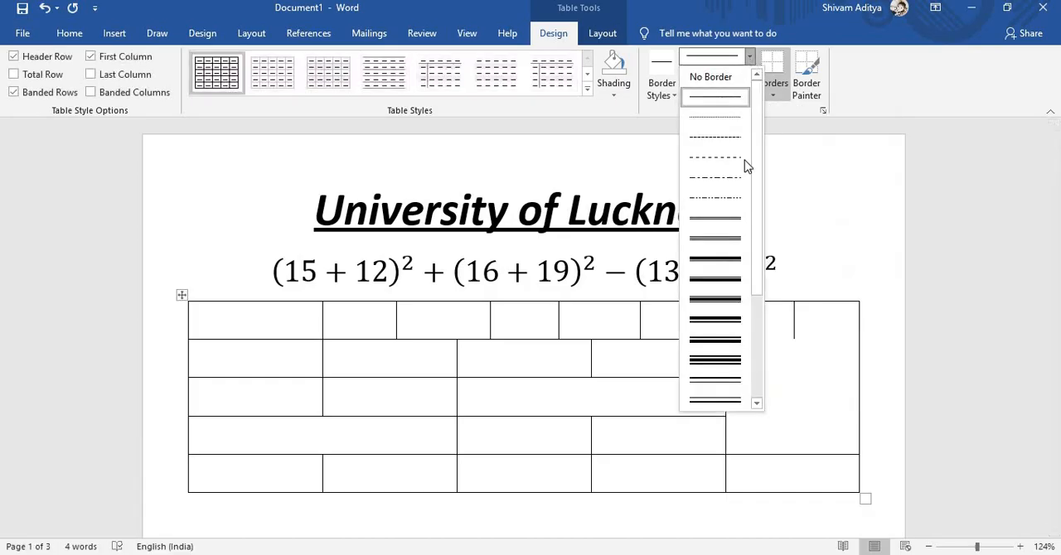
click(737, 239)
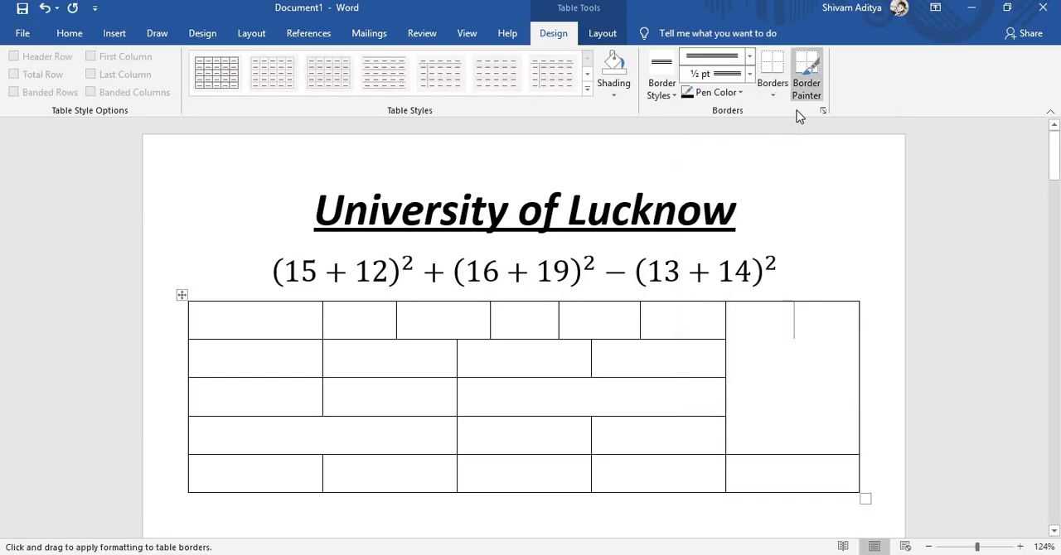
click(775, 97)
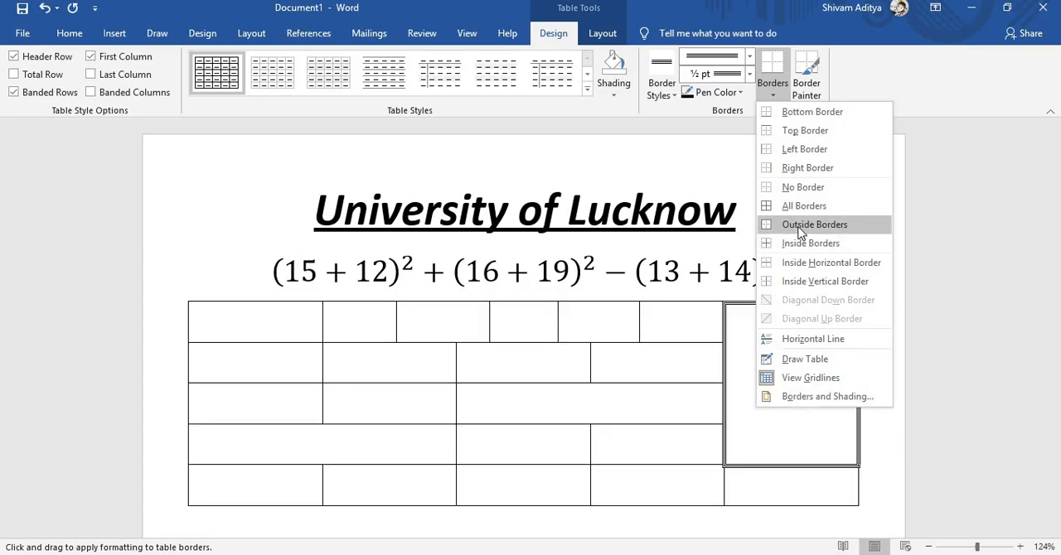
click(798, 207)
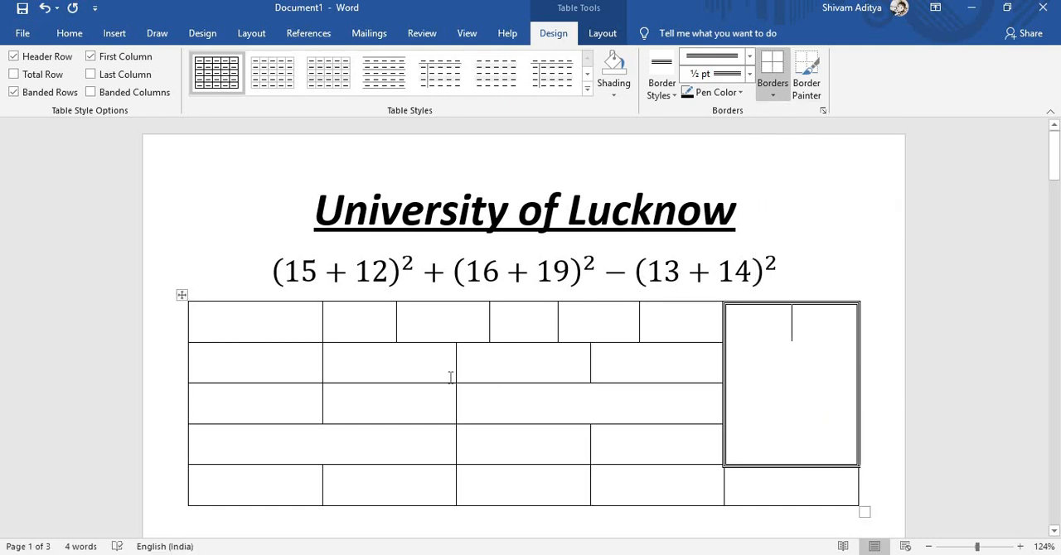
click(268, 397)
key(ctrl+a)
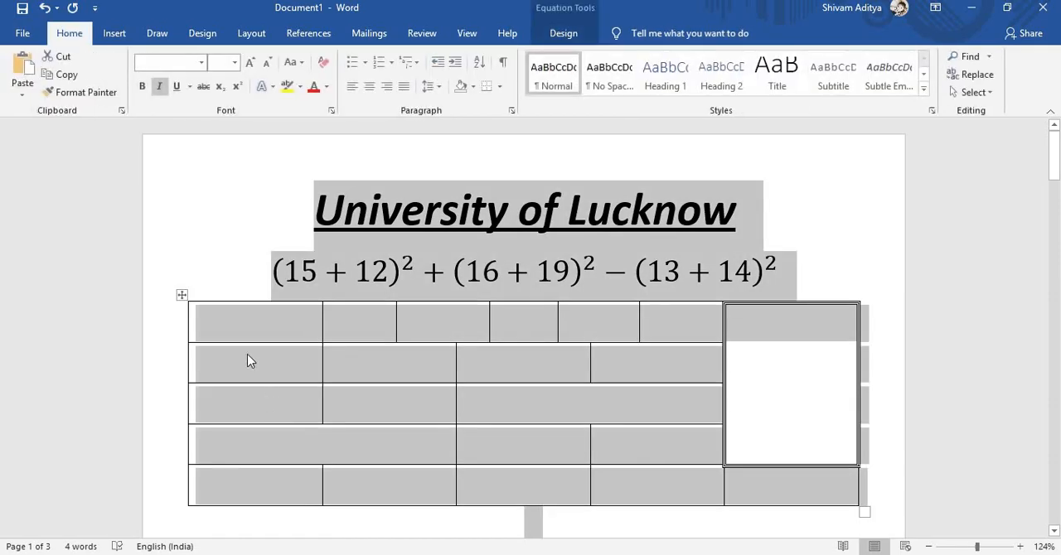
click(207, 282)
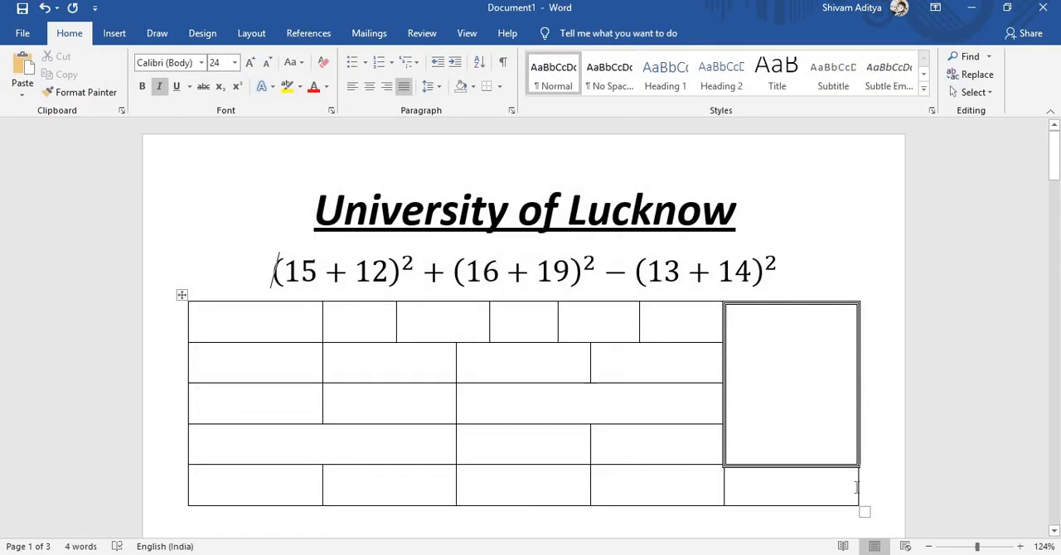
drag(874, 488, 199, 319)
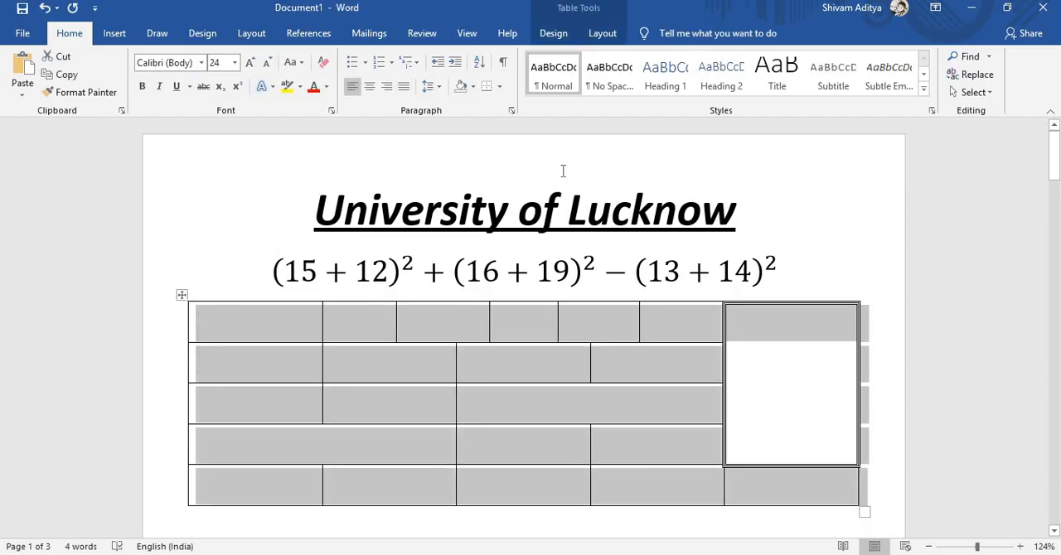
click(554, 33)
click(773, 93)
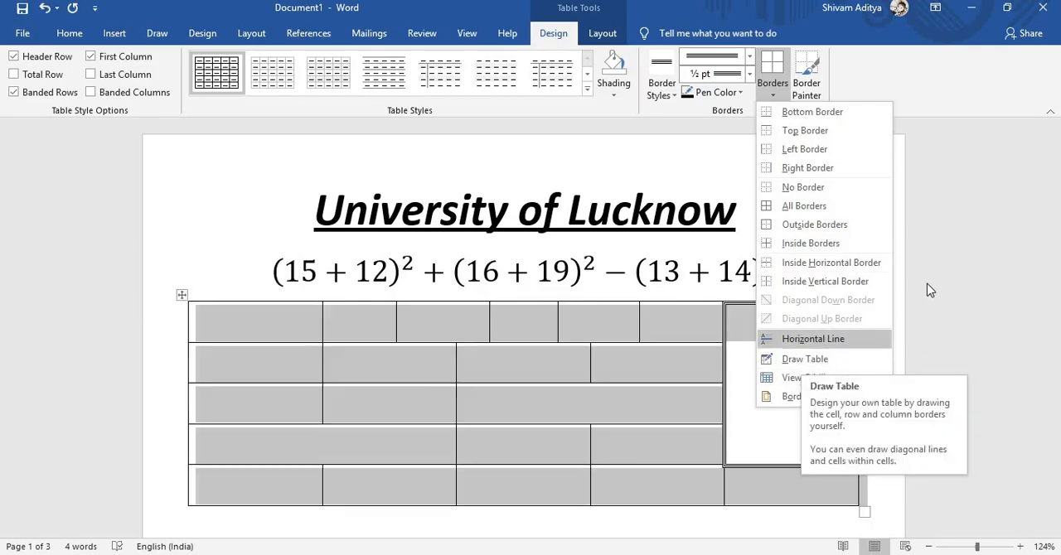
click(960, 270)
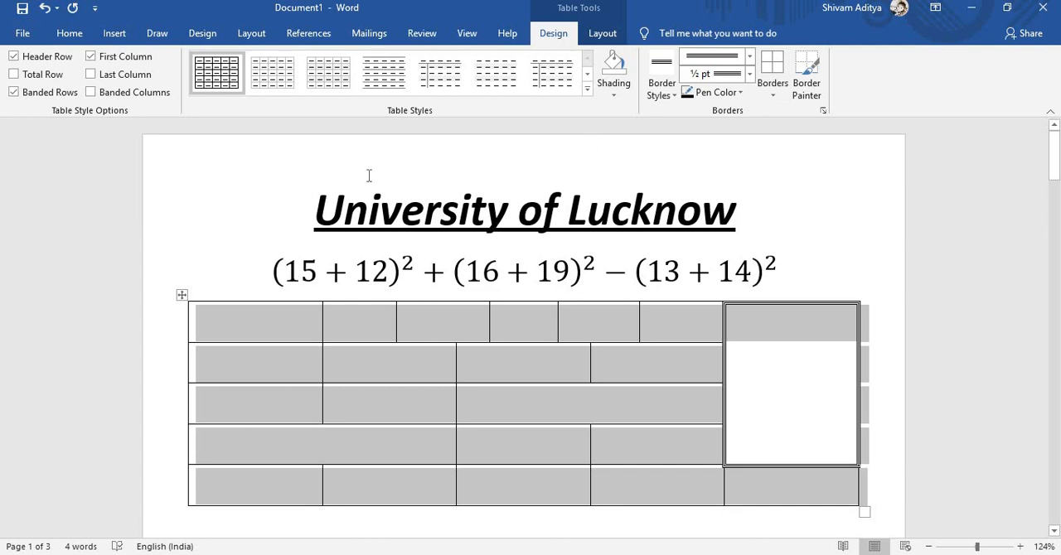
click(308, 167)
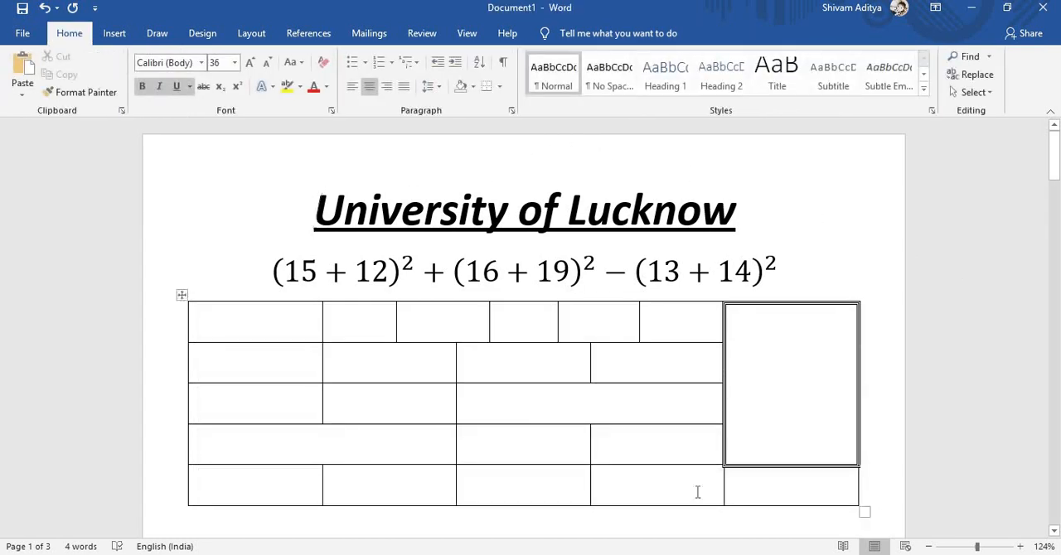
- Browse the D: and E: drives for a picture to insert into the tall merged cell, and leave without inserting one
click(795, 432)
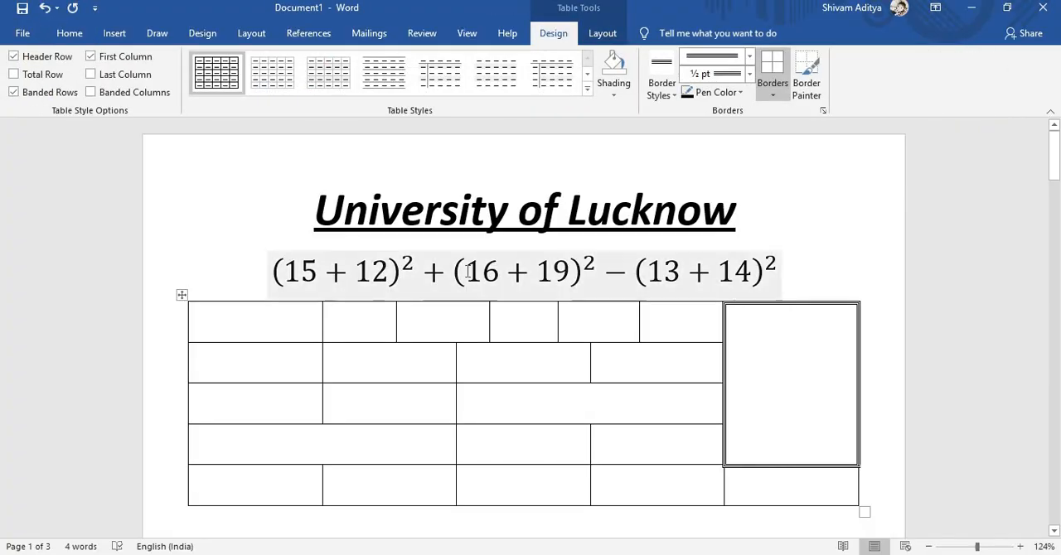
click(70, 33)
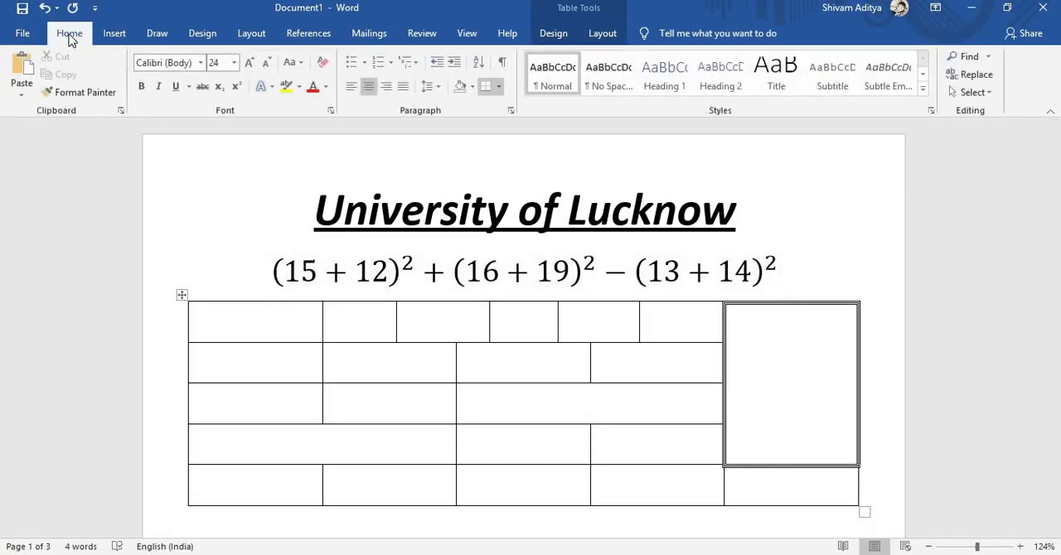
click(112, 35)
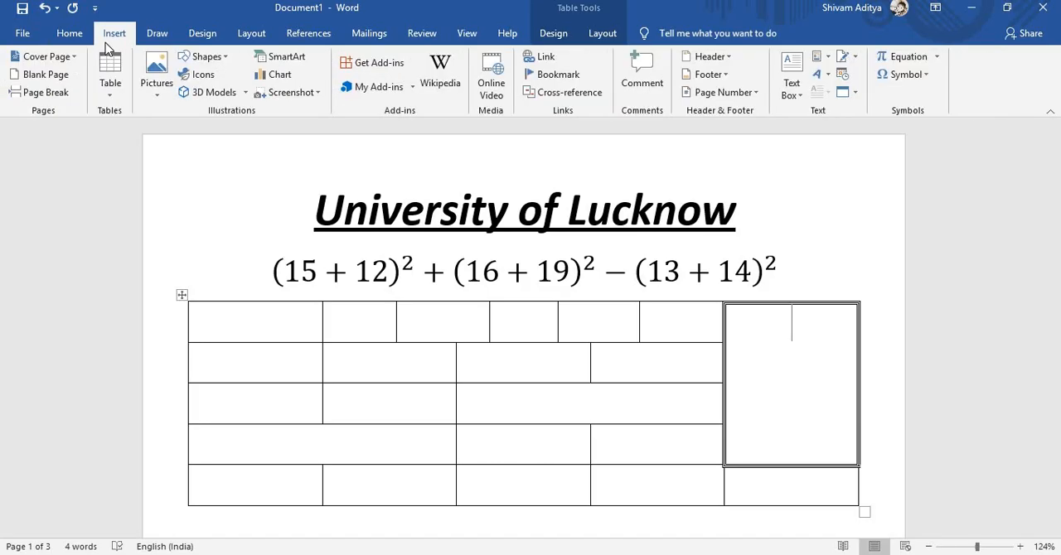
click(151, 88)
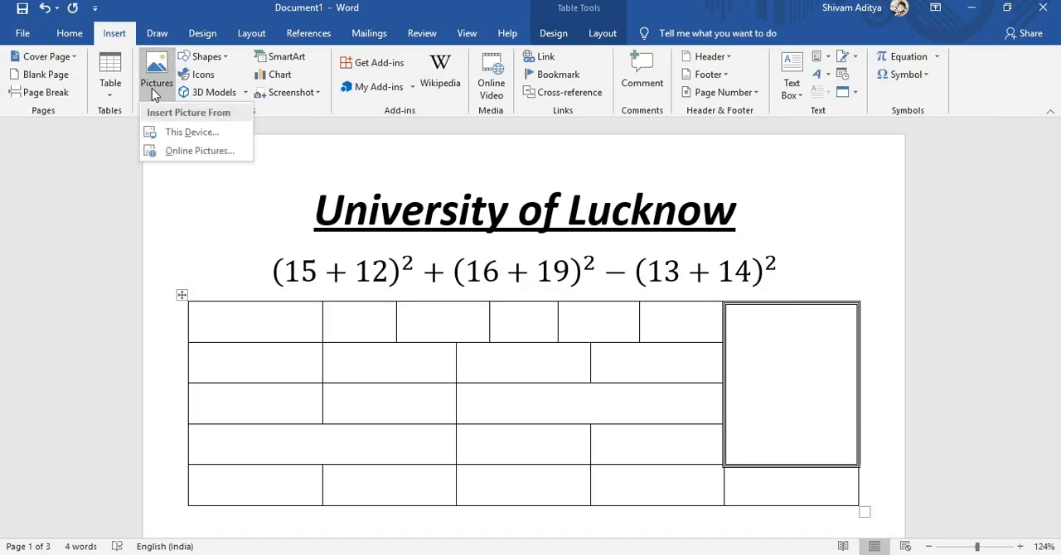
click(175, 134)
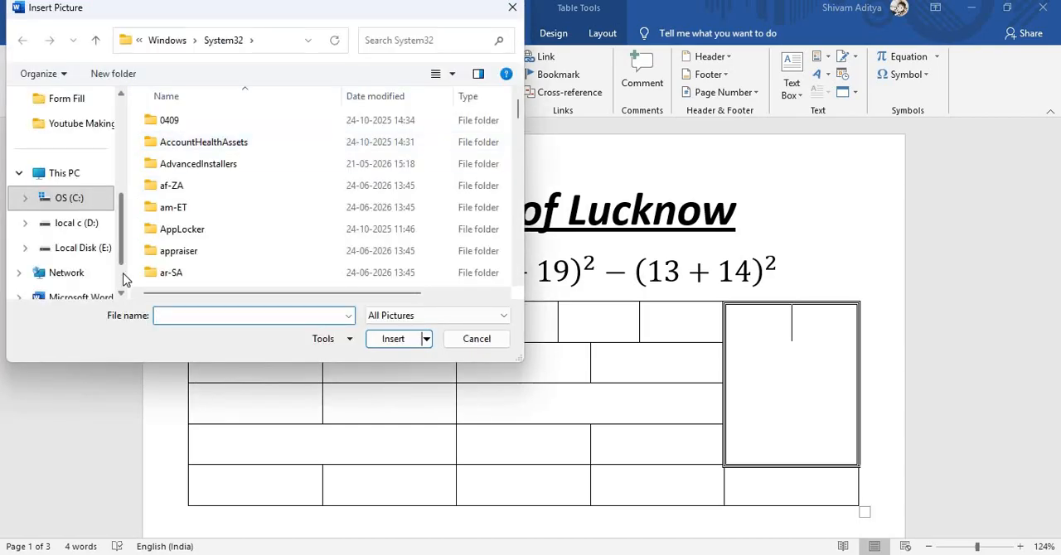
scroll(123, 279, down, 1)
click(91, 175)
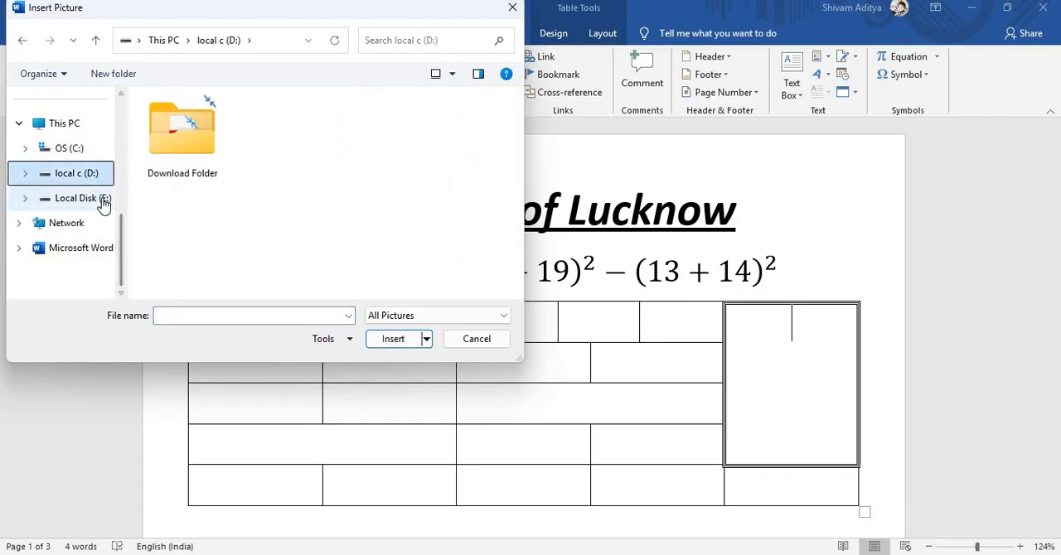
click(103, 202)
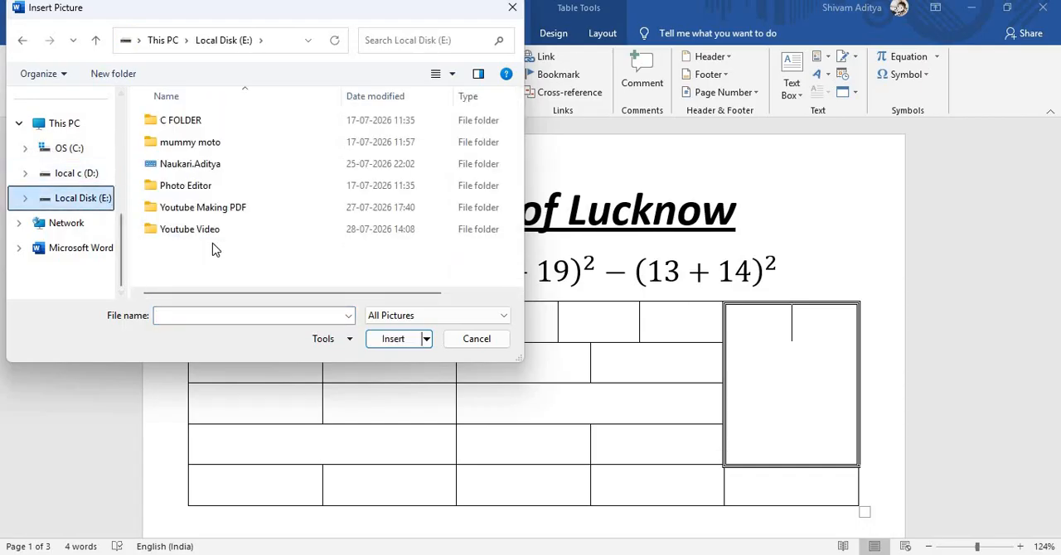
click(457, 339)
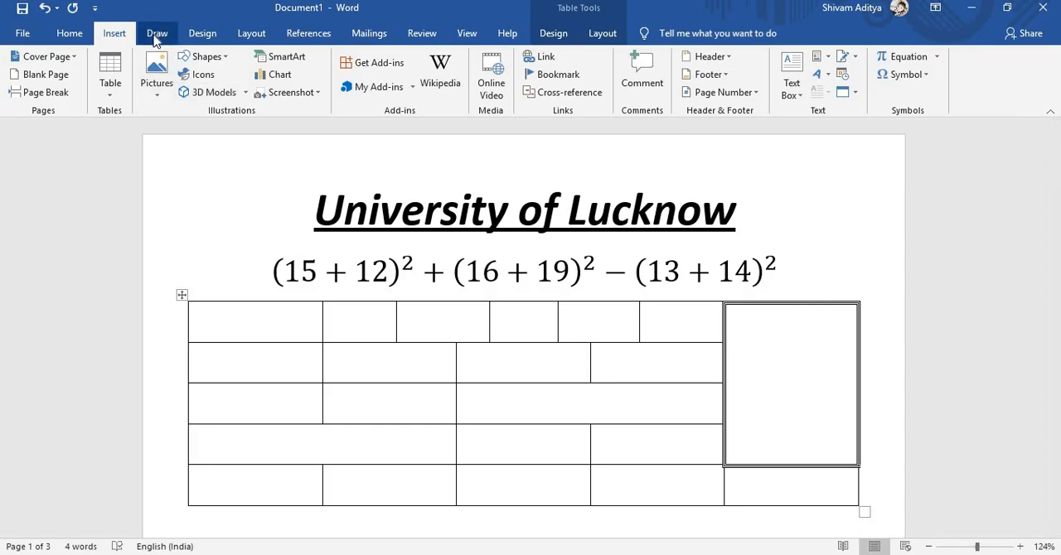
- Erase the horizontal borders between the table's last two rows in the third and fourth columns
click(603, 35)
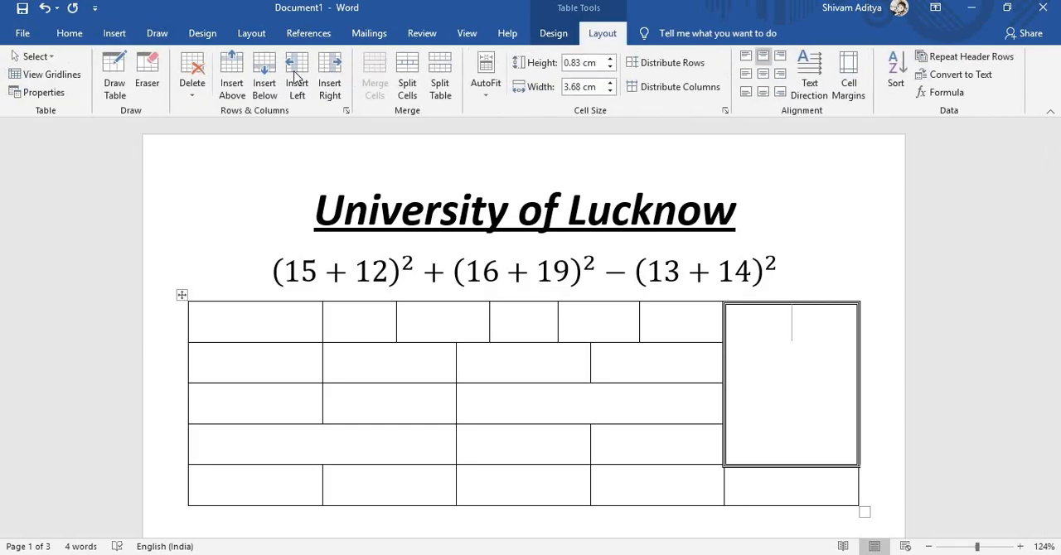
click(147, 83)
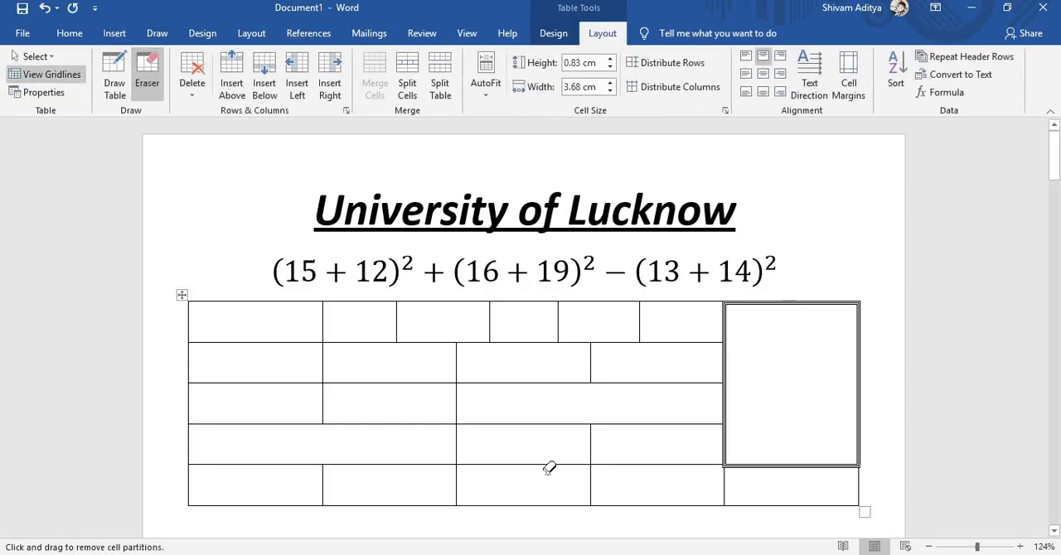
mouse_move(540, 462)
mouse_down()
mouse_move(533, 479)
mouse_move(514, 456)
mouse_up()
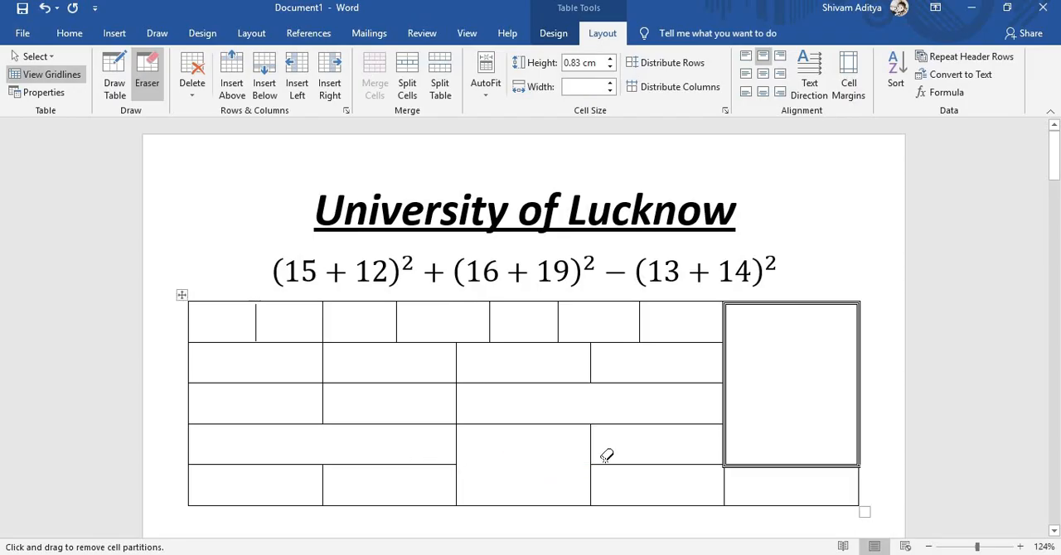
drag(623, 465, 627, 469)
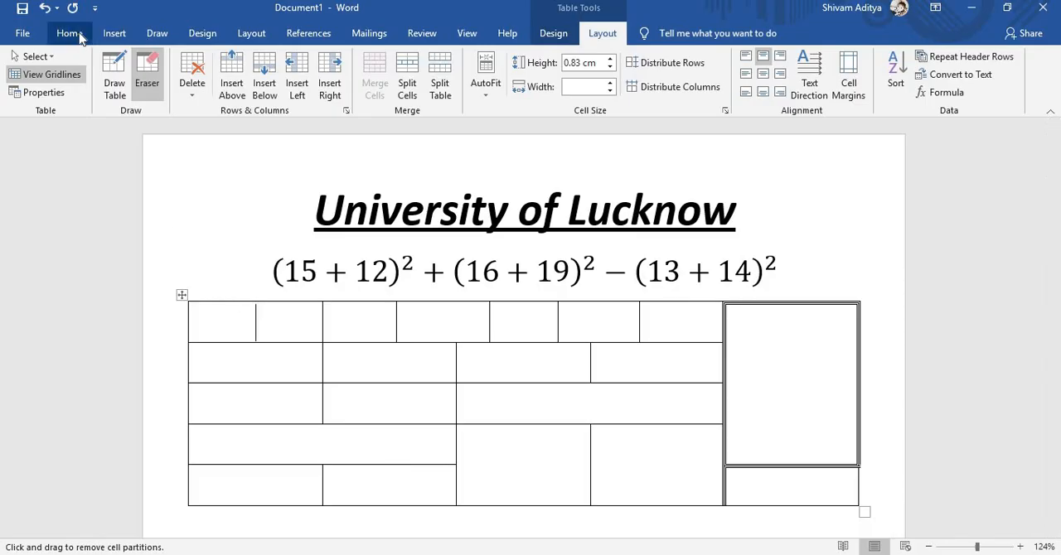
- Draw a rectangle about 3.3 cm wide and 1.9 cm high inside the merged third-column cell of the last two rows
click(112, 40)
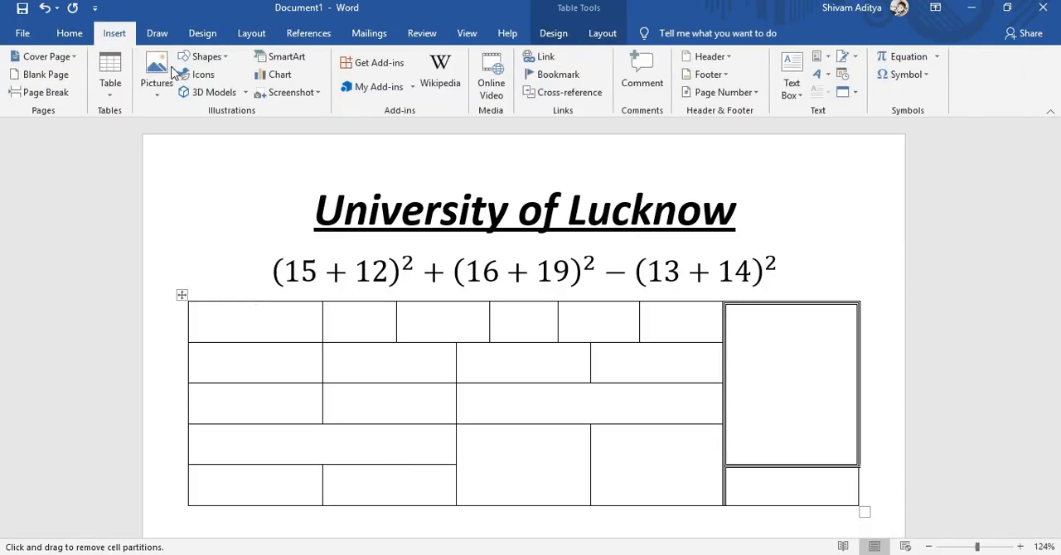
click(207, 56)
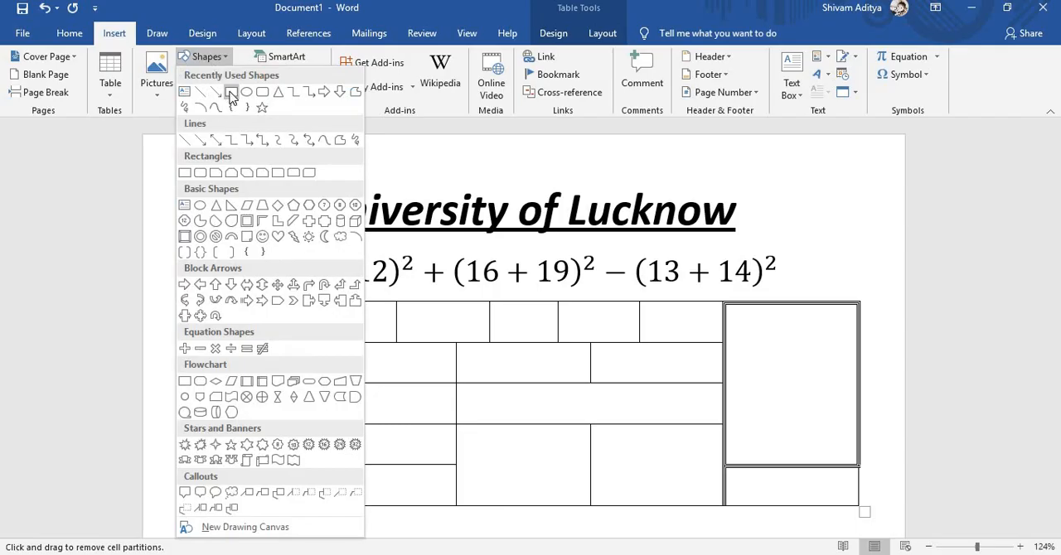
click(232, 92)
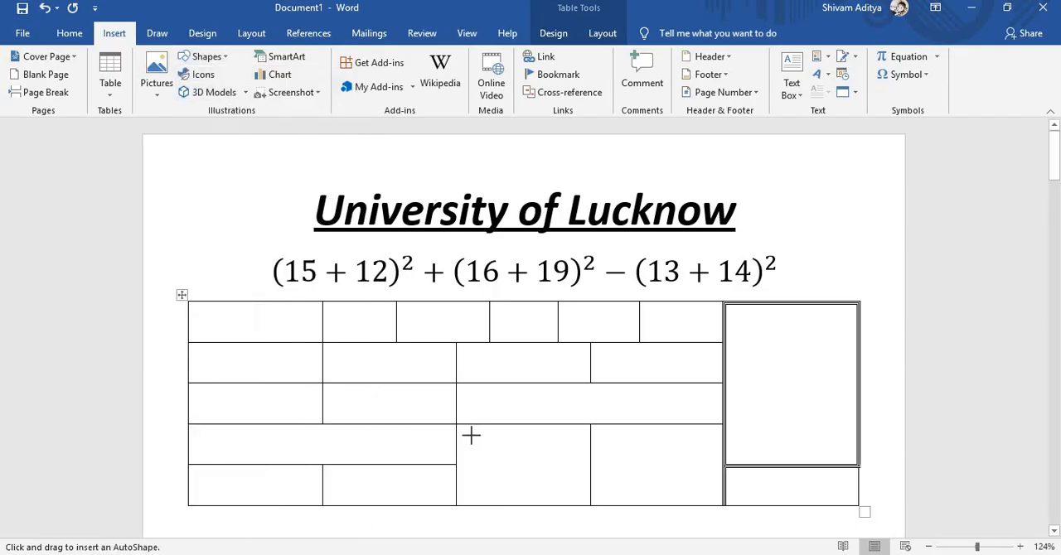
mouse_move(462, 430)
mouse_down()
mouse_move(492, 467)
mouse_move(582, 498)
mouse_up()
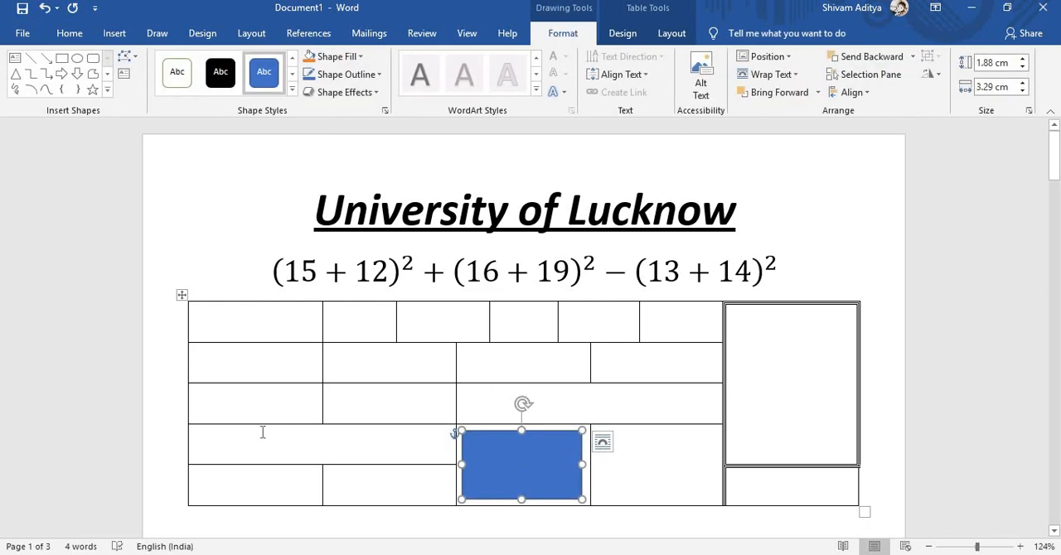
click(199, 437)
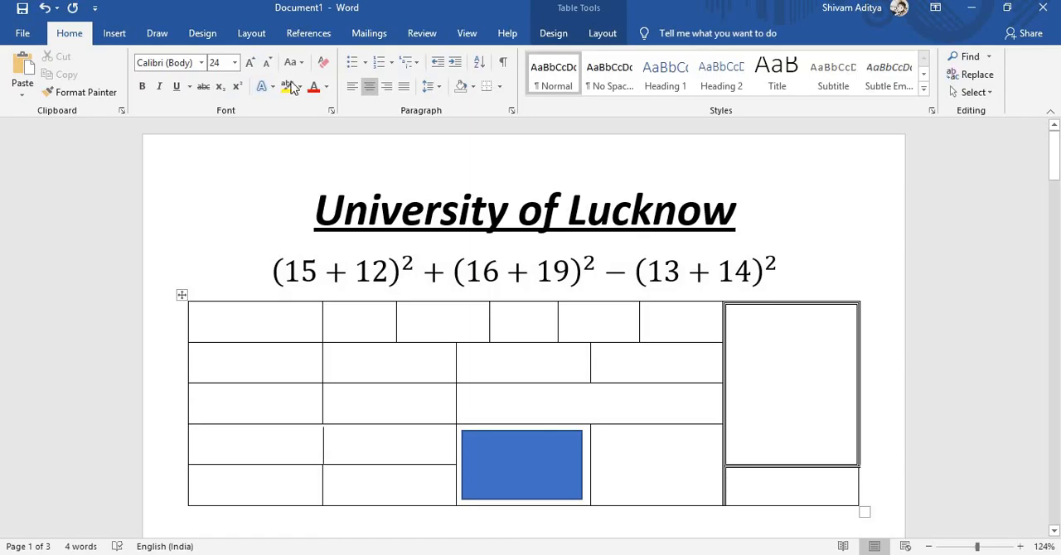
click(157, 33)
click(66, 34)
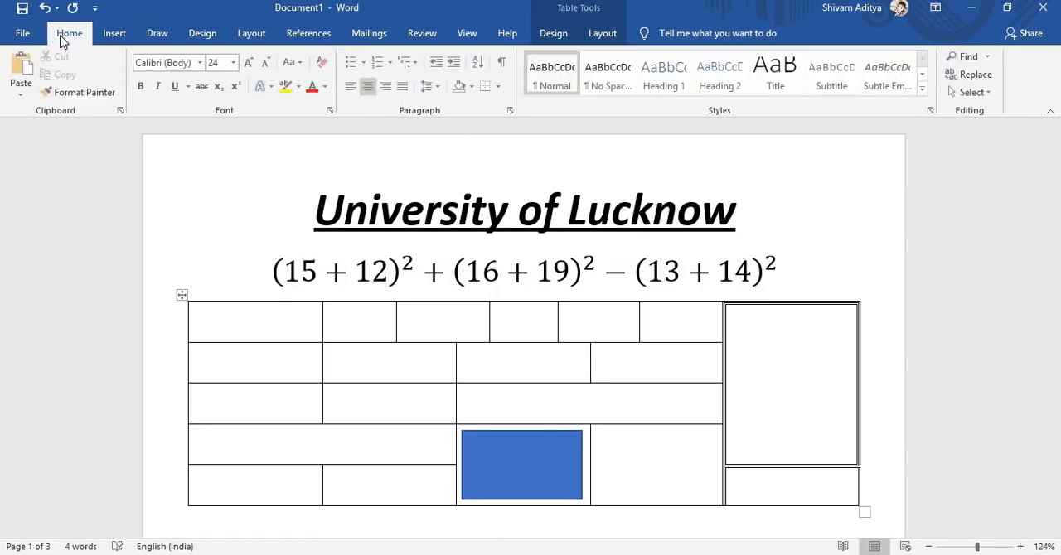
click(114, 35)
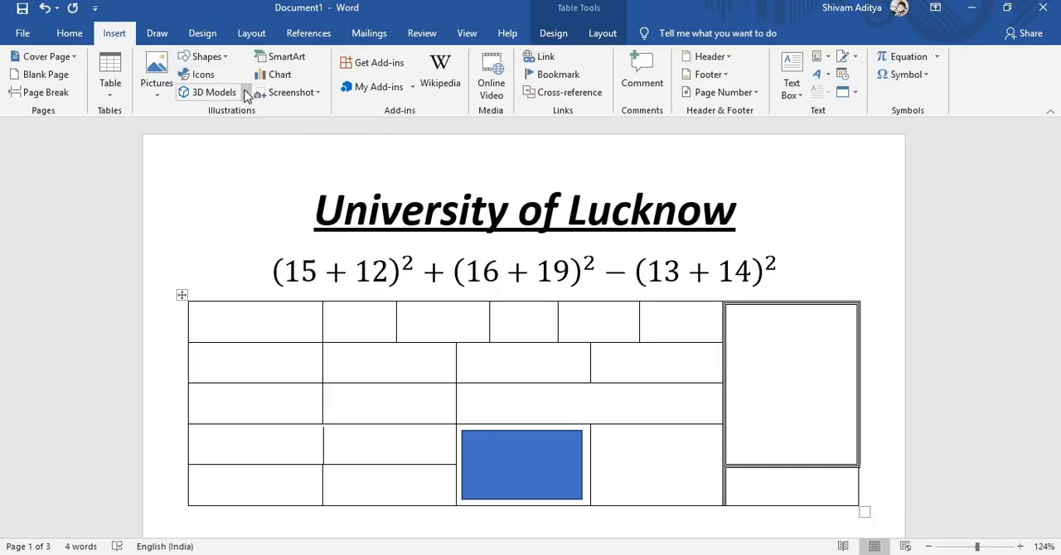
click(245, 92)
click(116, 157)
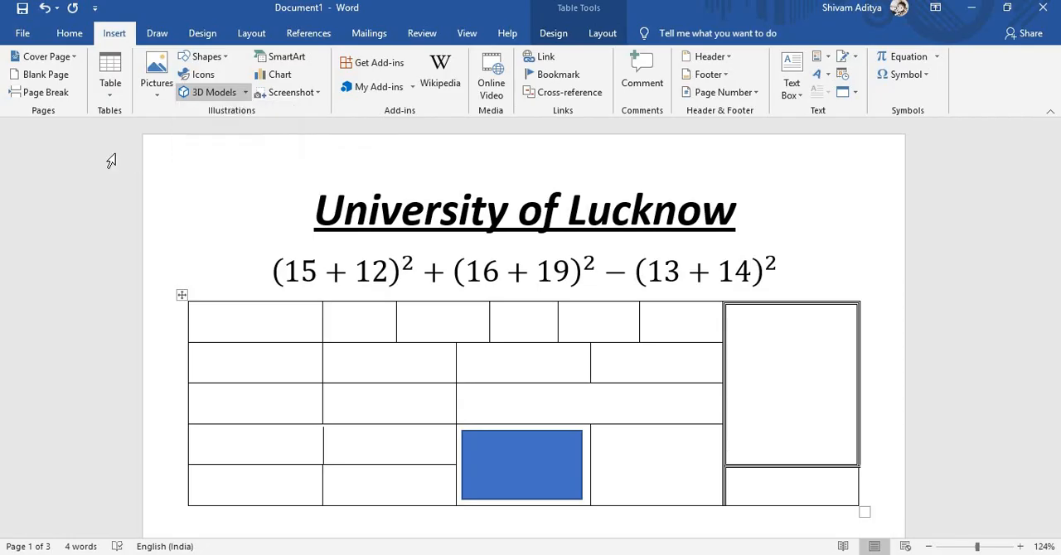
click(207, 56)
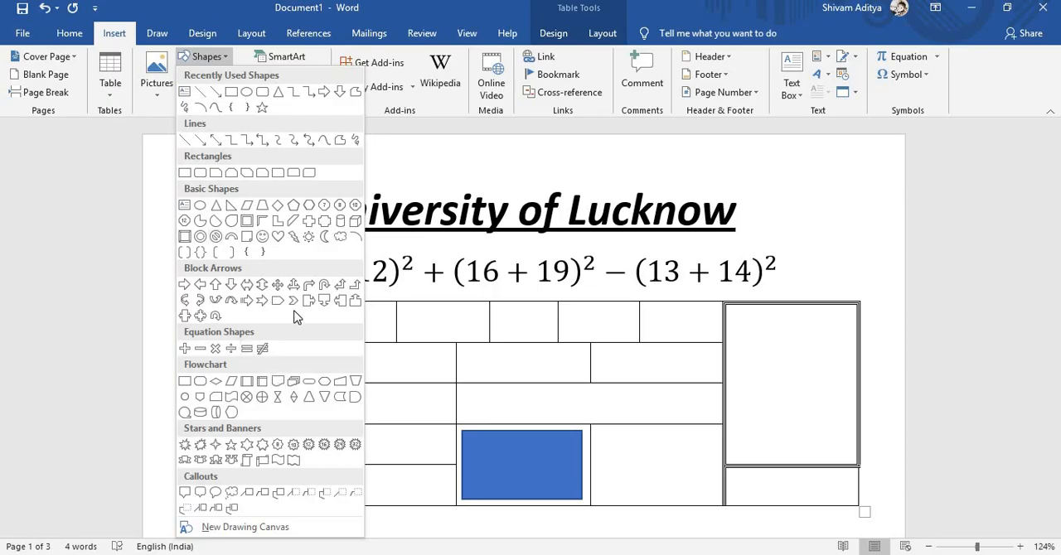
click(95, 202)
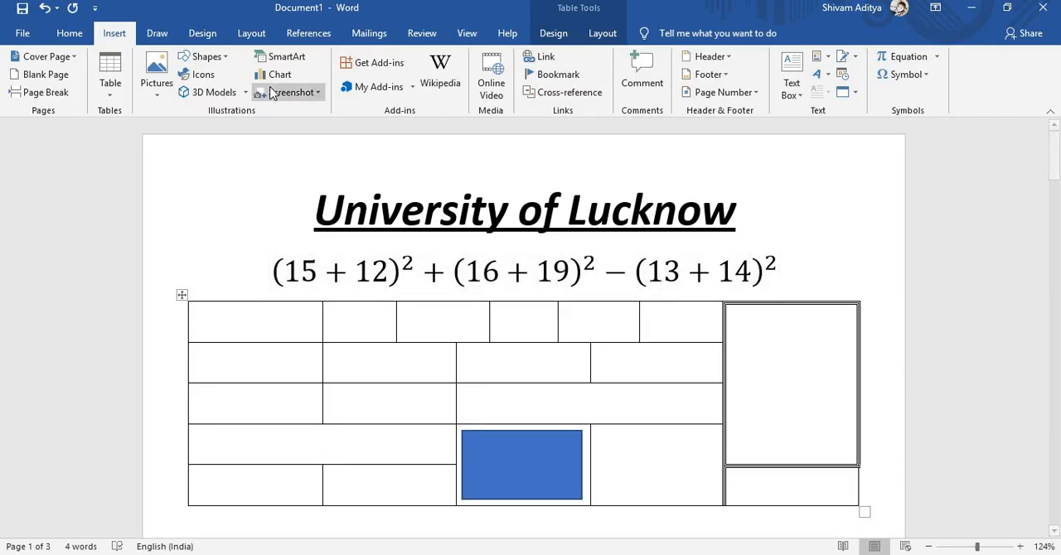
- Cut the whole table and enter the sample text "jjjjjjjjjjjj" in the standard red font colour below the equation
right_click(181, 297)
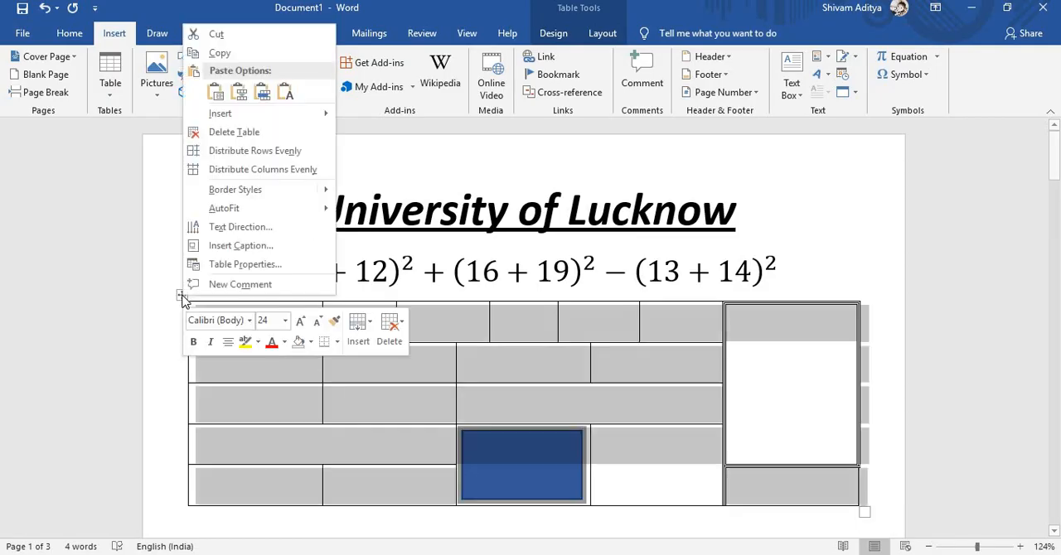
click(231, 40)
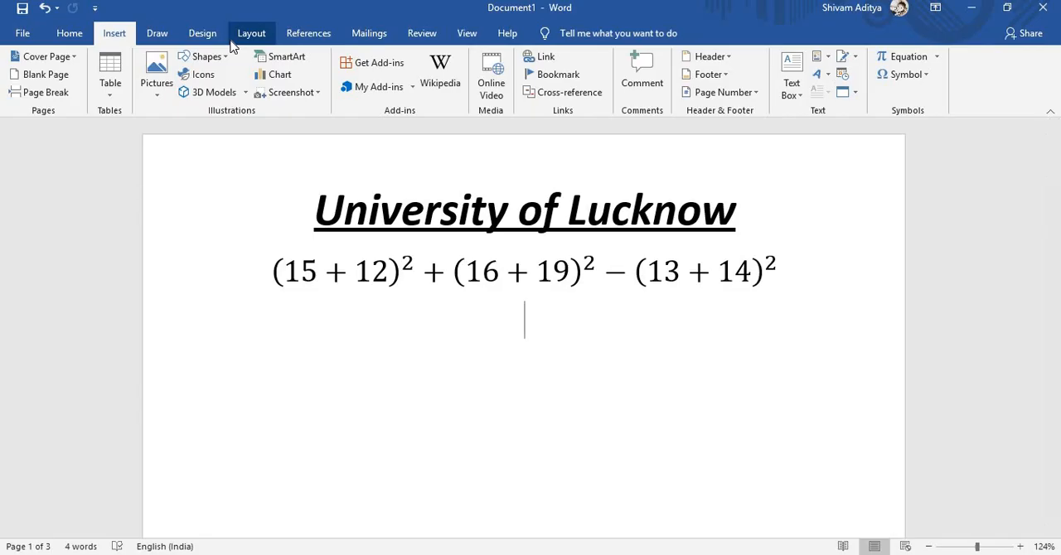
click(71, 38)
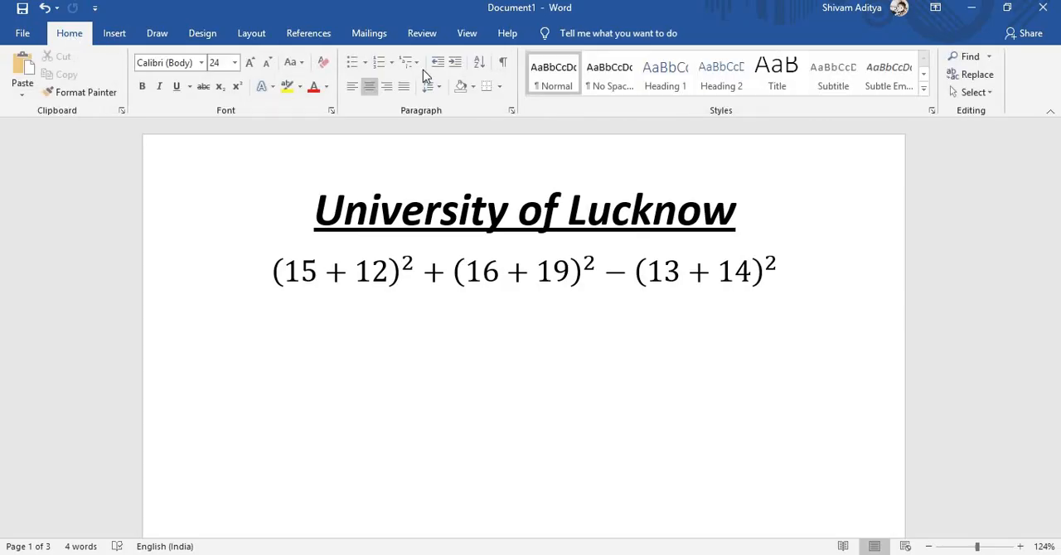
click(325, 87)
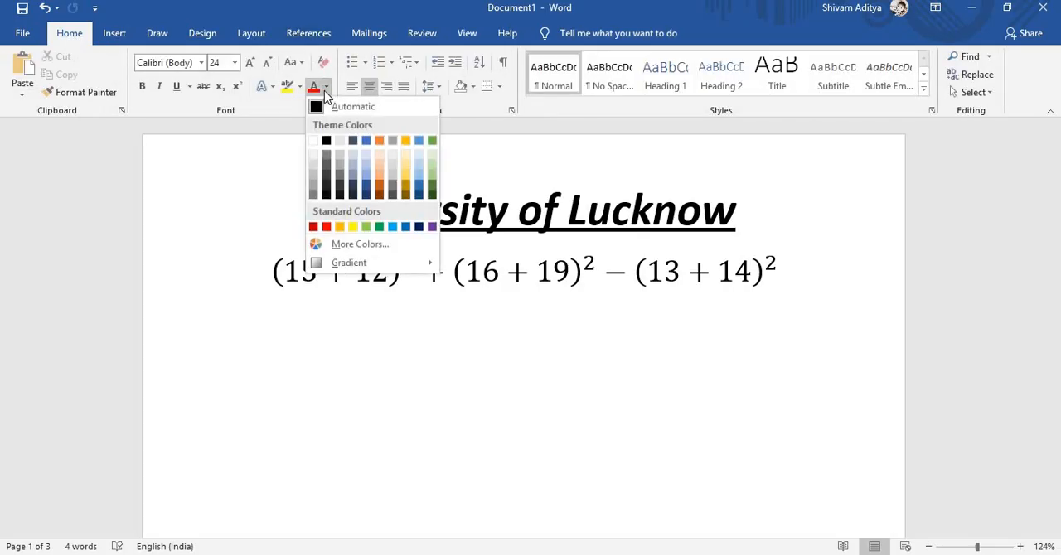
click(326, 227)
text(jjjjjjjjjjjj)
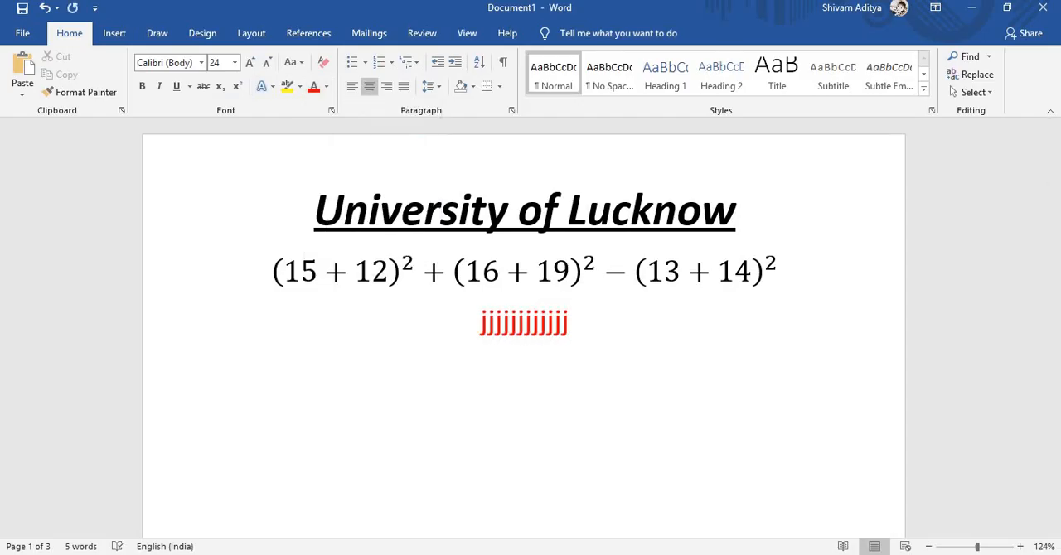
- Apply the four-diamond bullet to the red sample text line below the equation
key(ctrl+a)
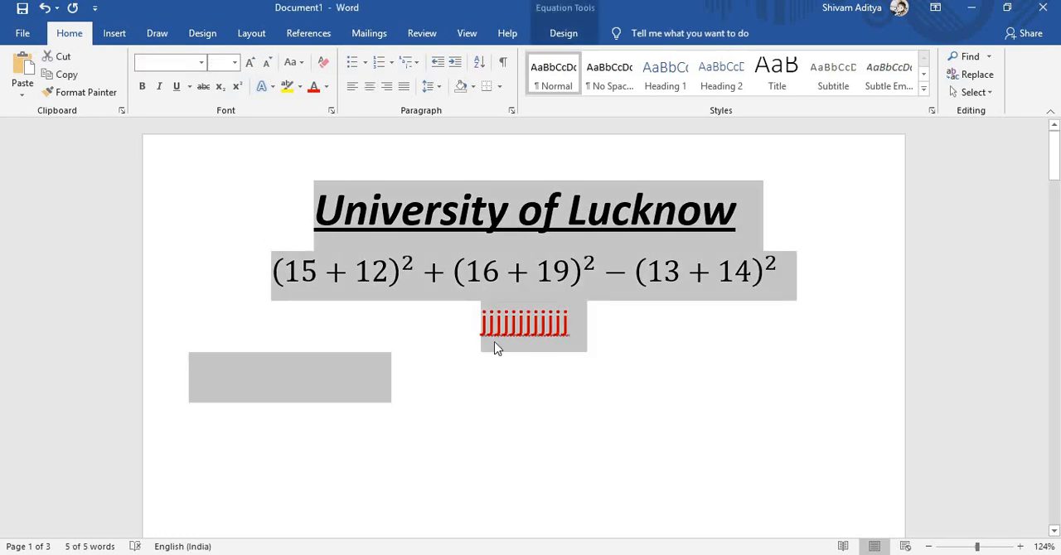
click(567, 324)
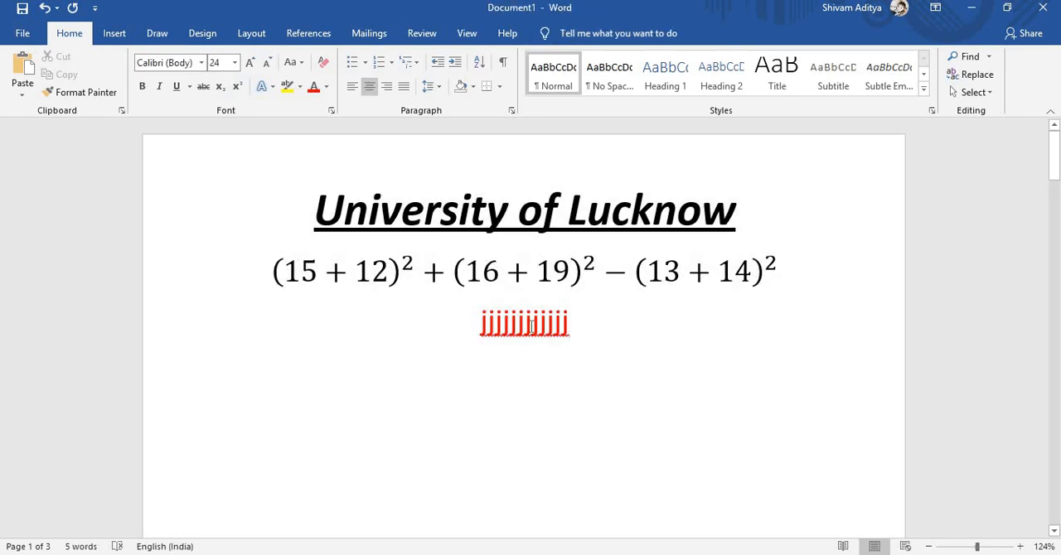
drag(568, 325, 472, 331)
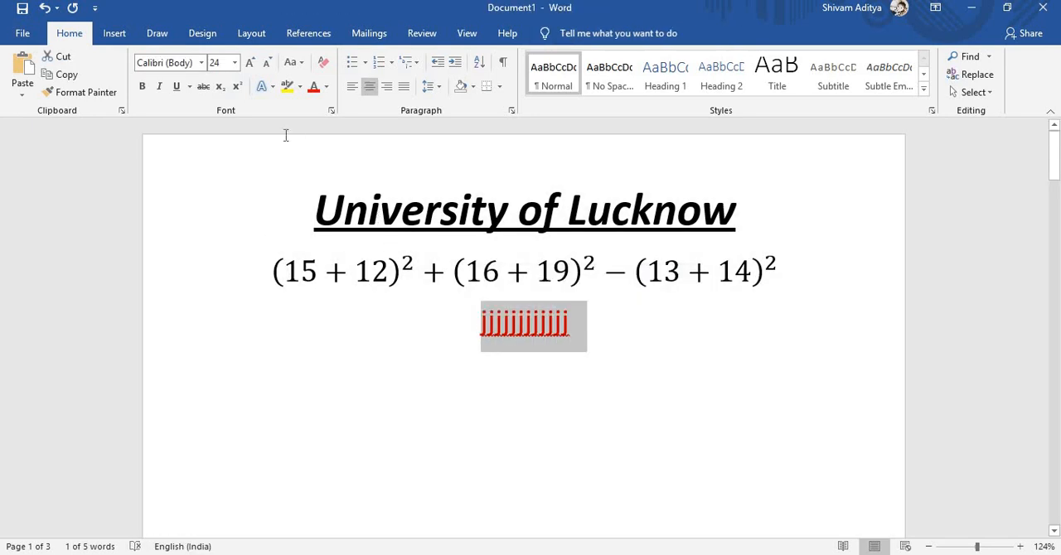
click(366, 71)
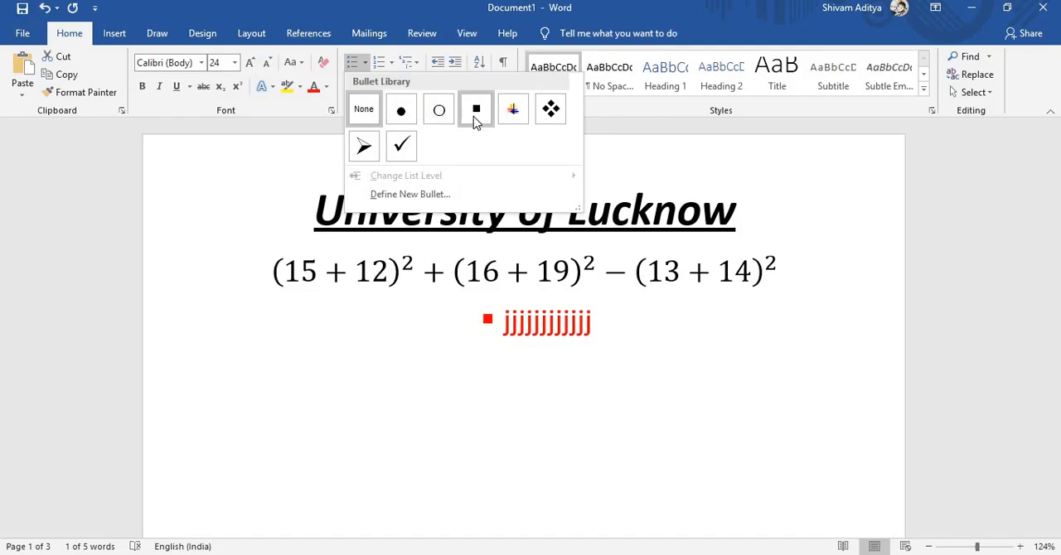
click(550, 114)
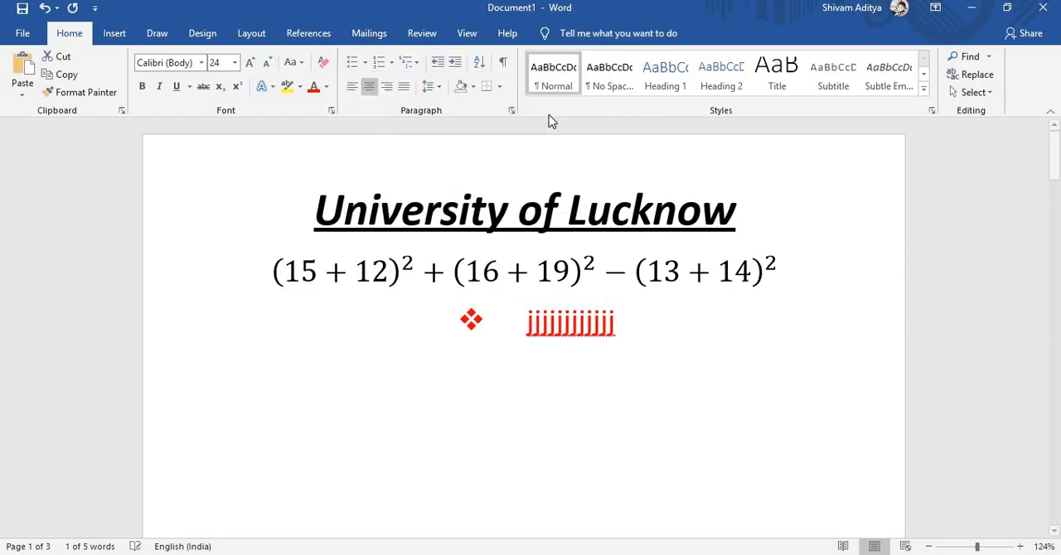
- Number the red sample line with the I., II., III. format and add the list items "Sdgr", "Dgtrj" and "Dgtj"
click(391, 64)
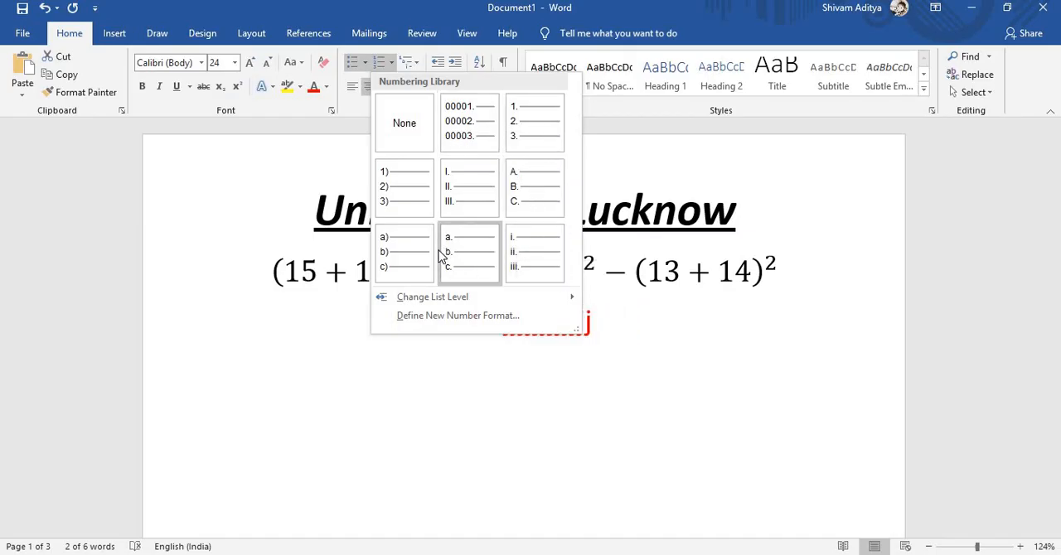
click(452, 196)
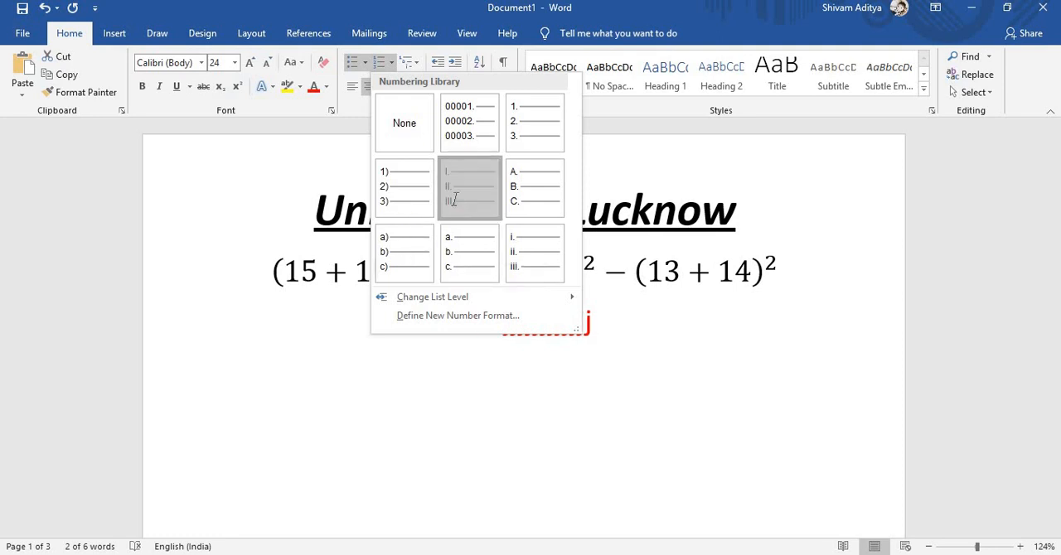
click(613, 339)
key(Return)
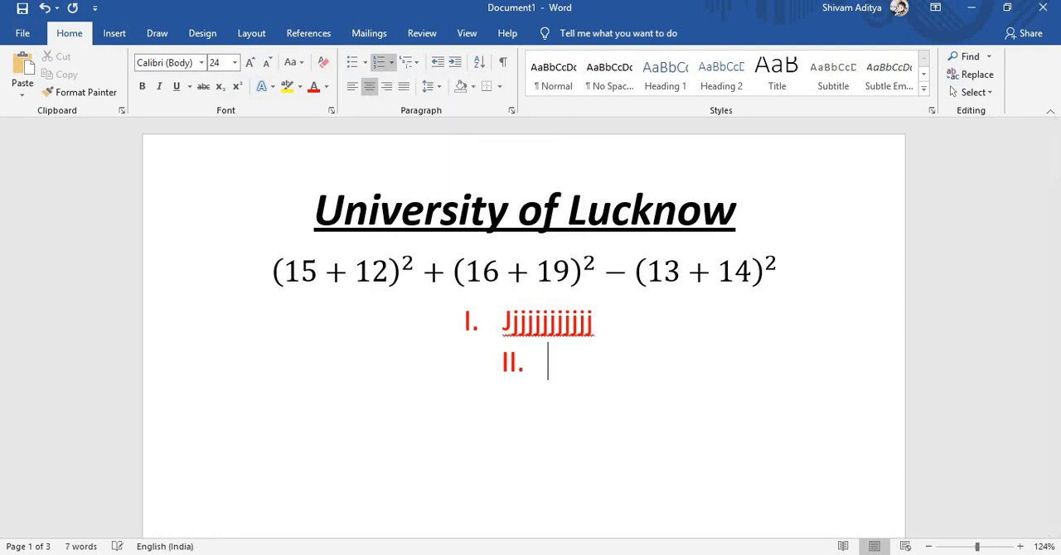
text(sdgr)
key(Return)
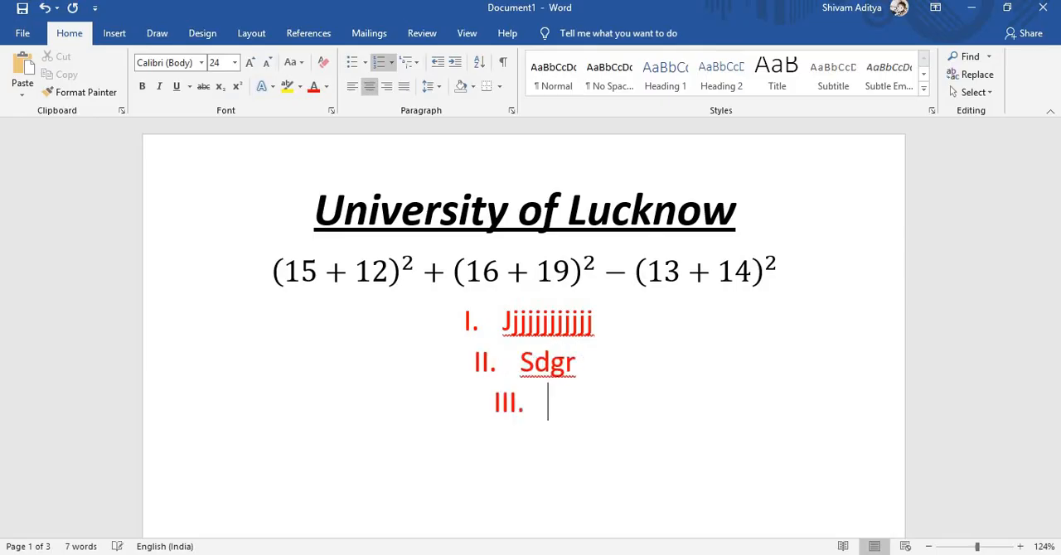
text(dgtrj)
key(Return)
text(dgtj)
key(Return)
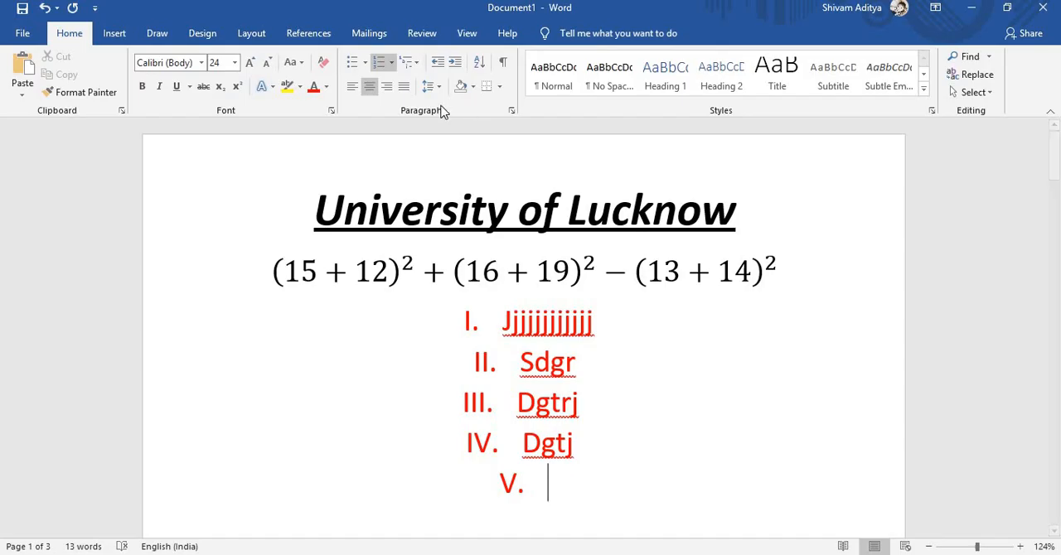
- Define a new number format for the list using the Hindi word number style एक, दो, तीन
click(391, 62)
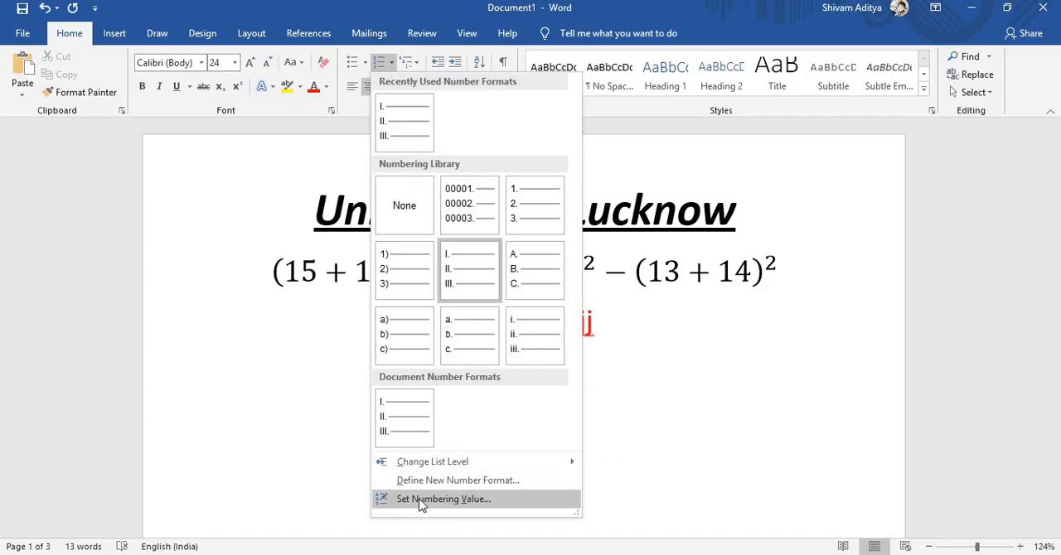
click(457, 480)
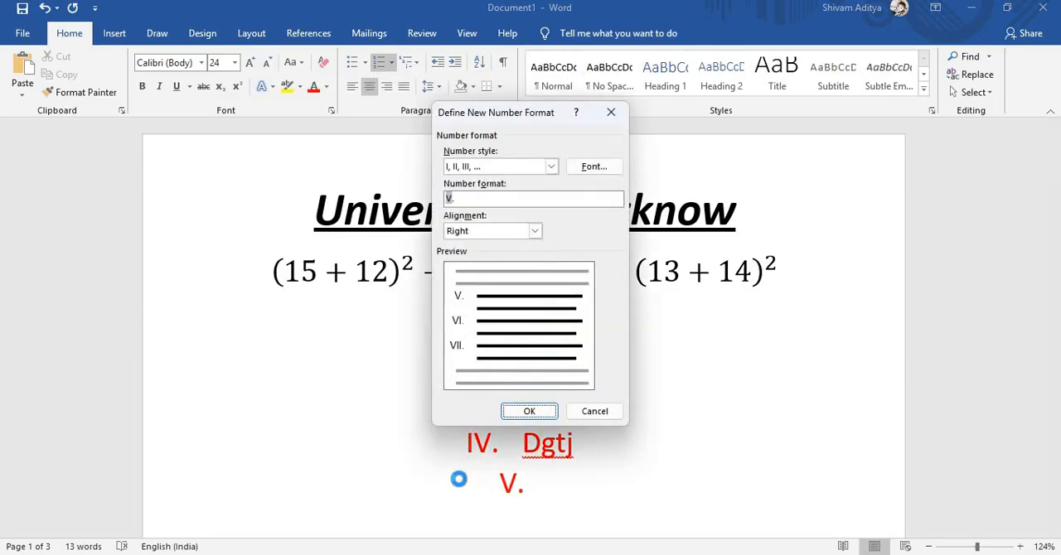
click(551, 167)
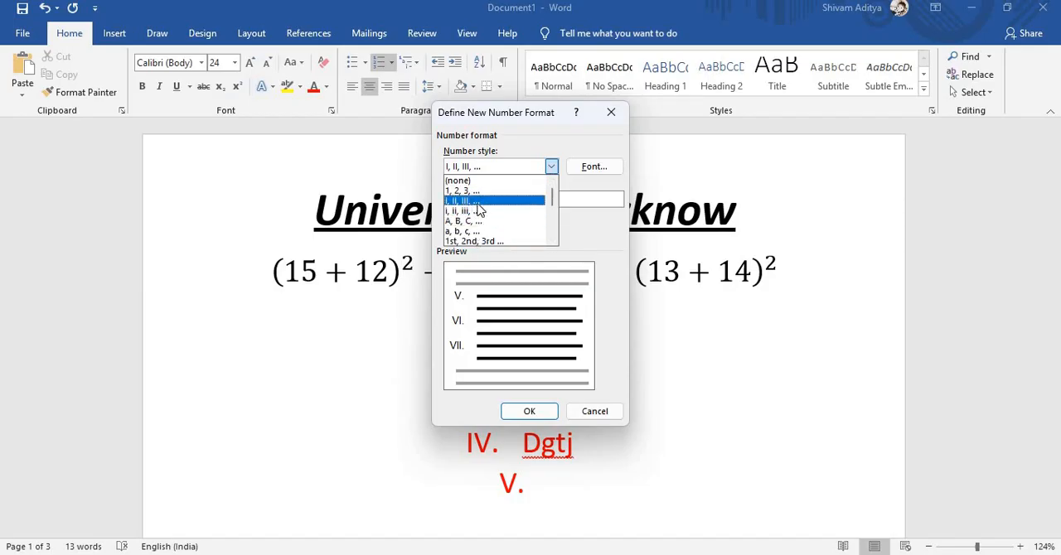
click(552, 241)
click(552, 242)
click(552, 242)
click(552, 242)
click(551, 242)
click(550, 240)
click(551, 240)
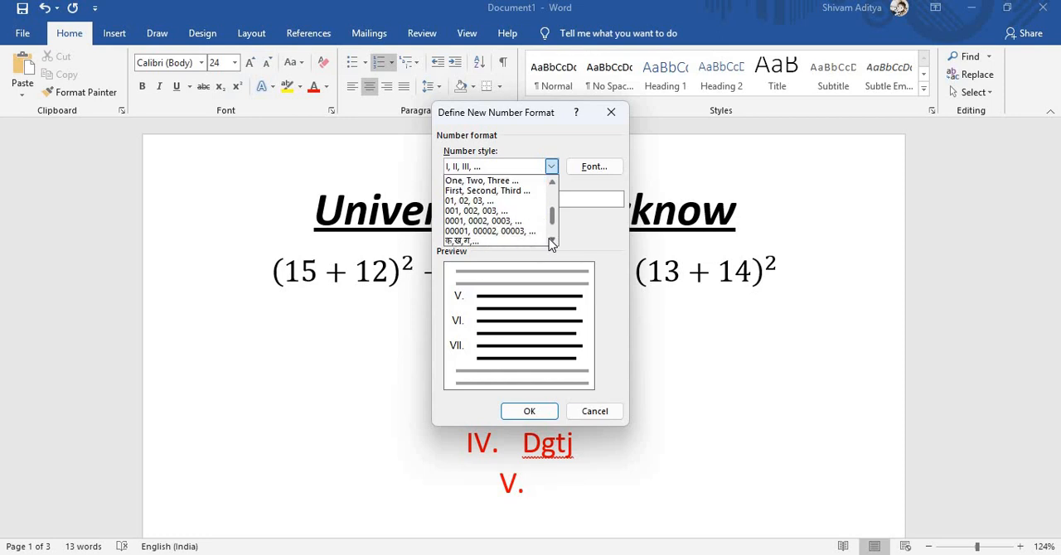
click(550, 240)
click(551, 241)
click(550, 240)
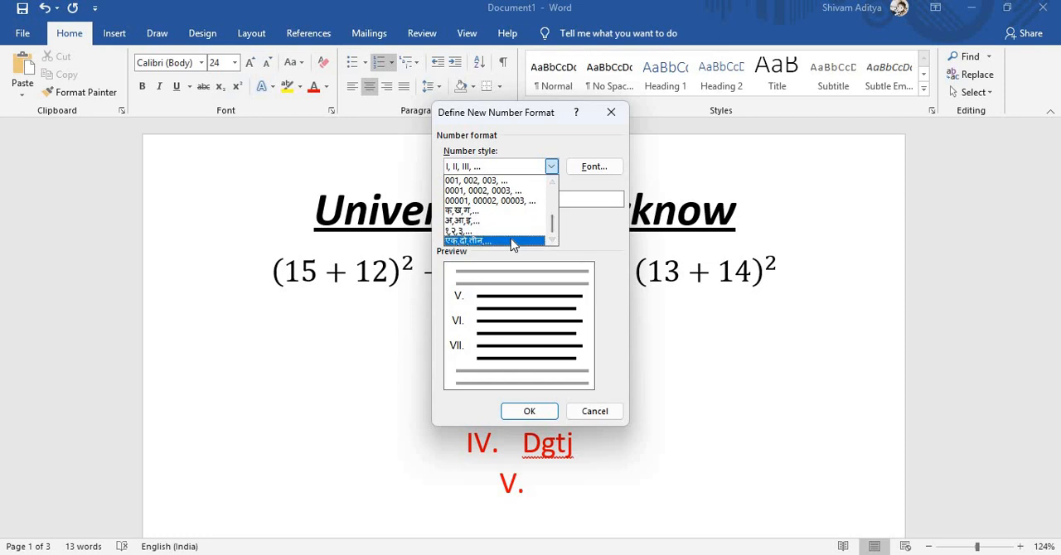
click(515, 240)
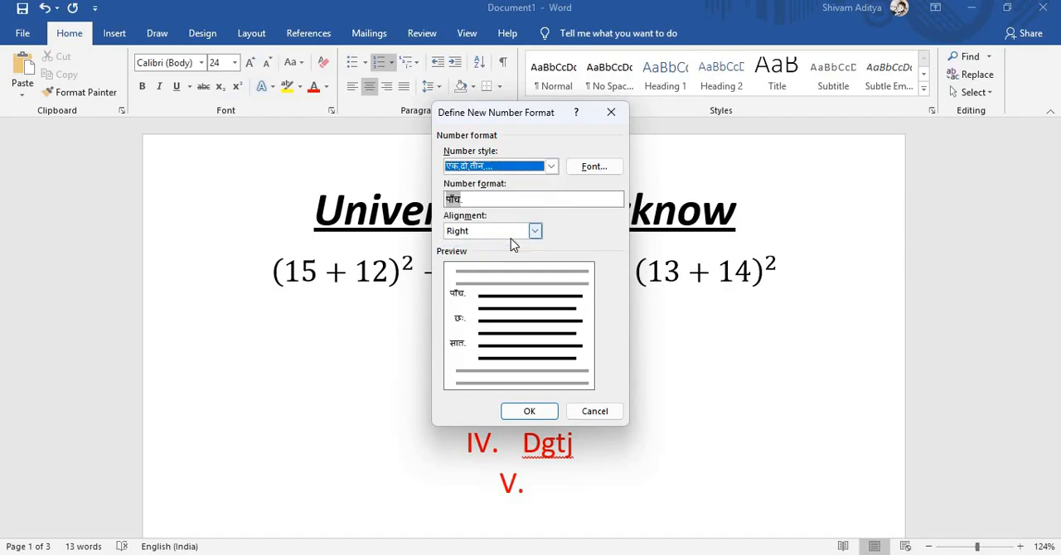
click(530, 409)
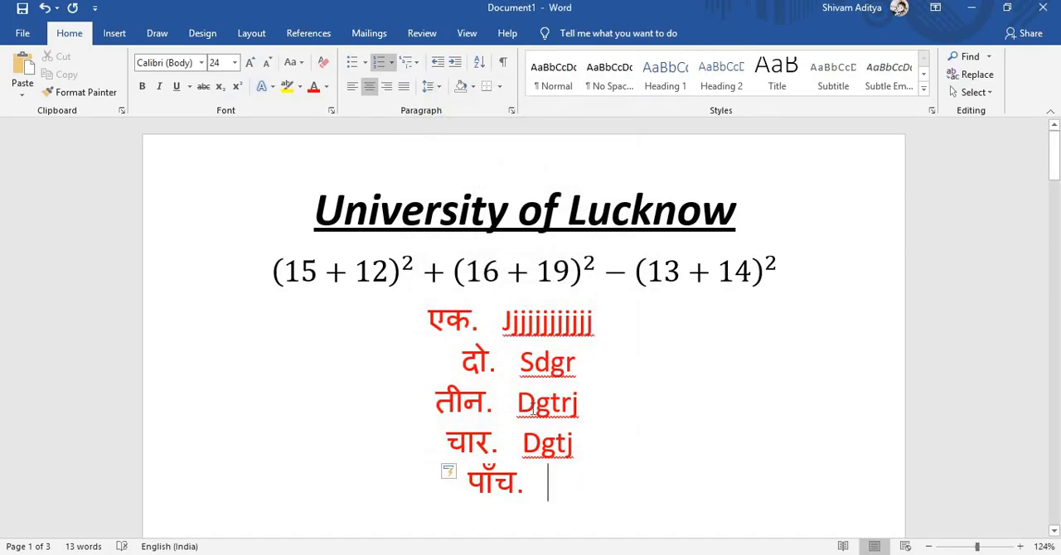
key(Return)
key(Return)
key(Return)
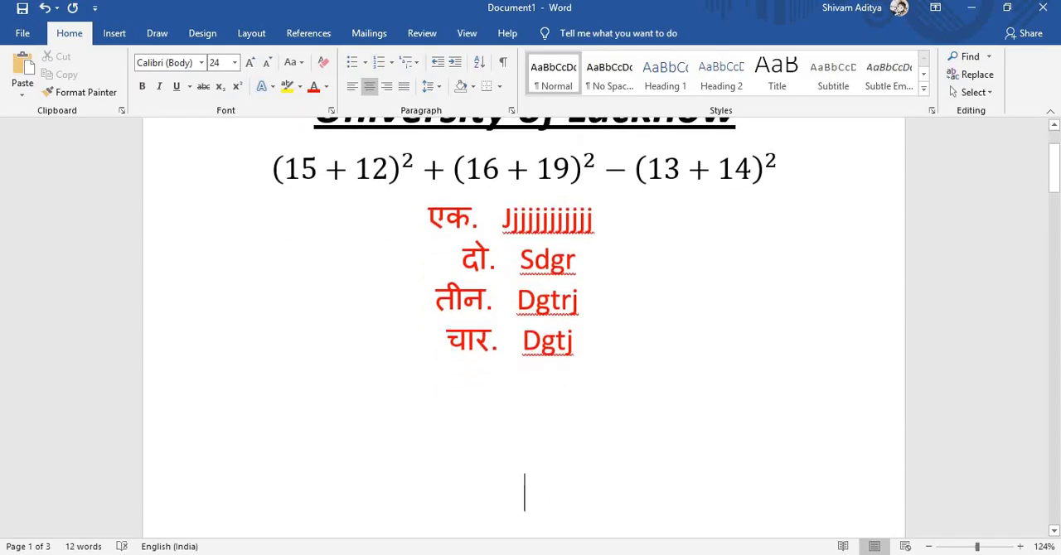
key(BackSpace)
key(BackSpace)
key(BackSpace)
key(BackSpace)
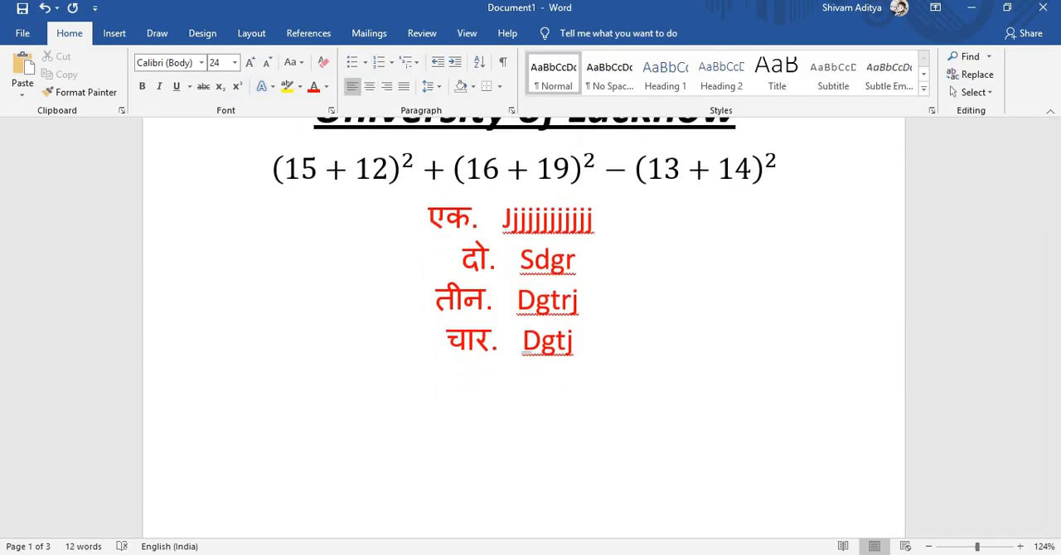
key(Return)
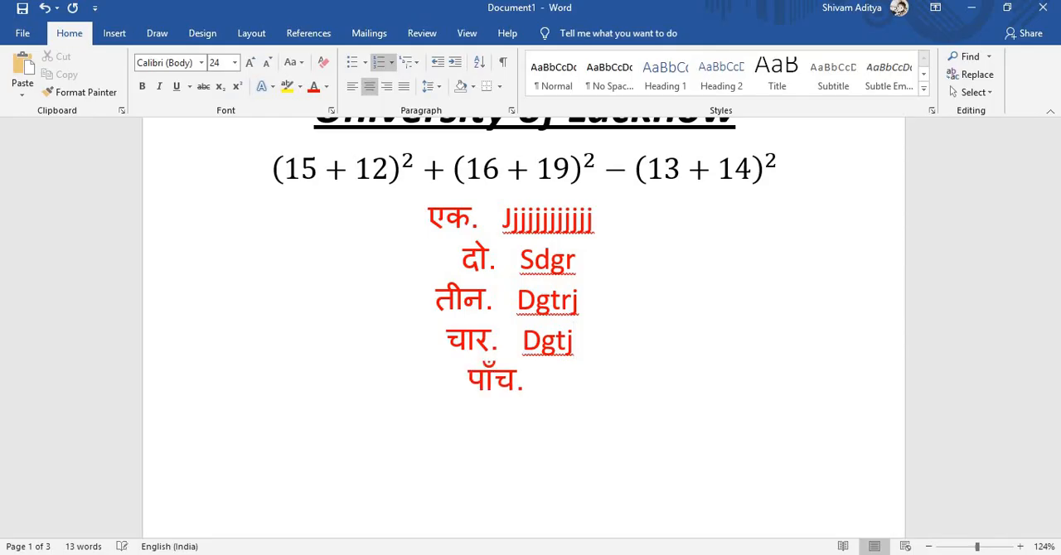
- Add four more list items reading "Fggg", "Ffff", "Ddvvf" and "vgbv"
text(fggg)
key(Return)
text(ff)
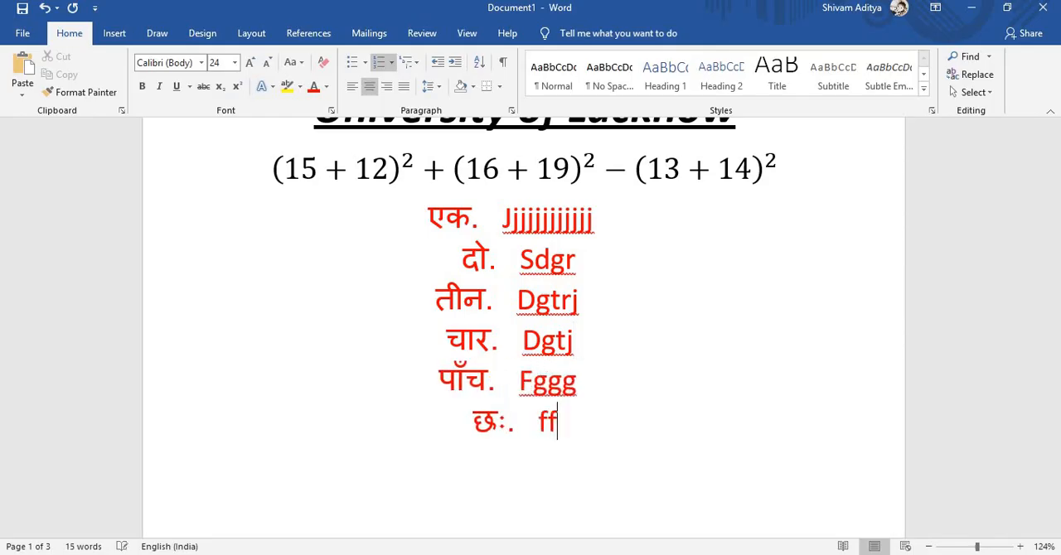
text(ff)
key(Return)
text(ddvvf)
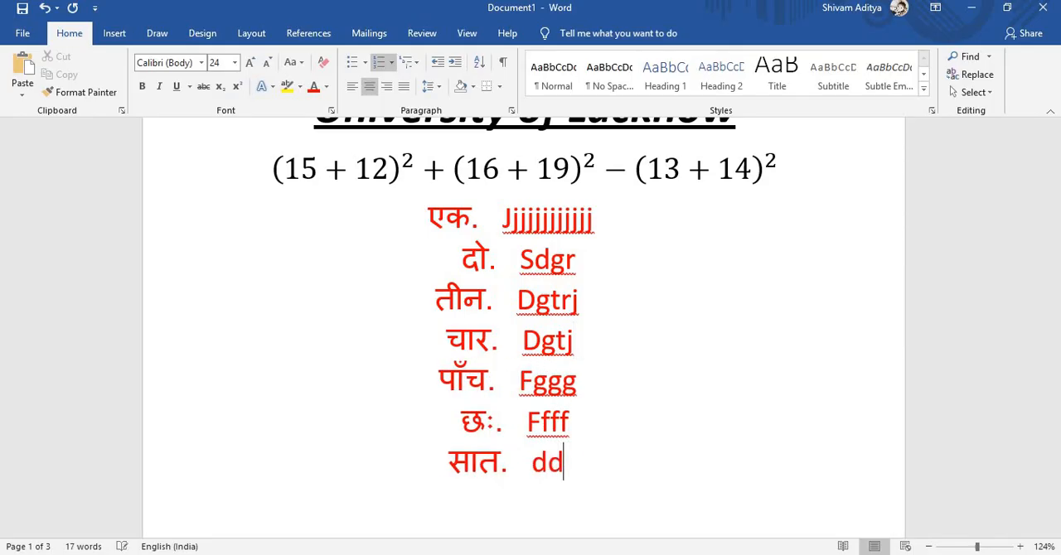
key(Return)
text(vgbv)
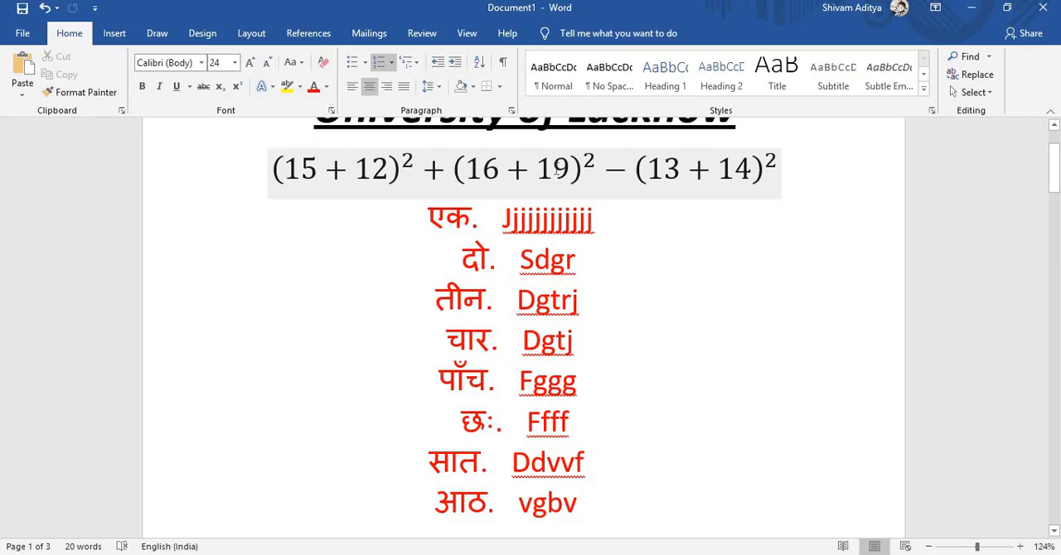
- Review the multilevel list library for the numbered list without applying a format
click(417, 68)
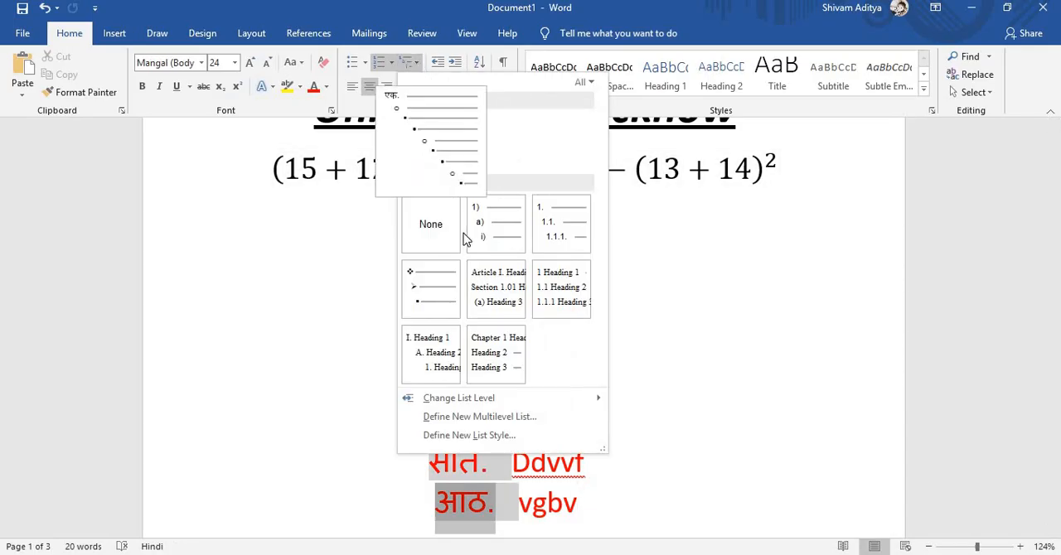
mouse_move(560, 292)
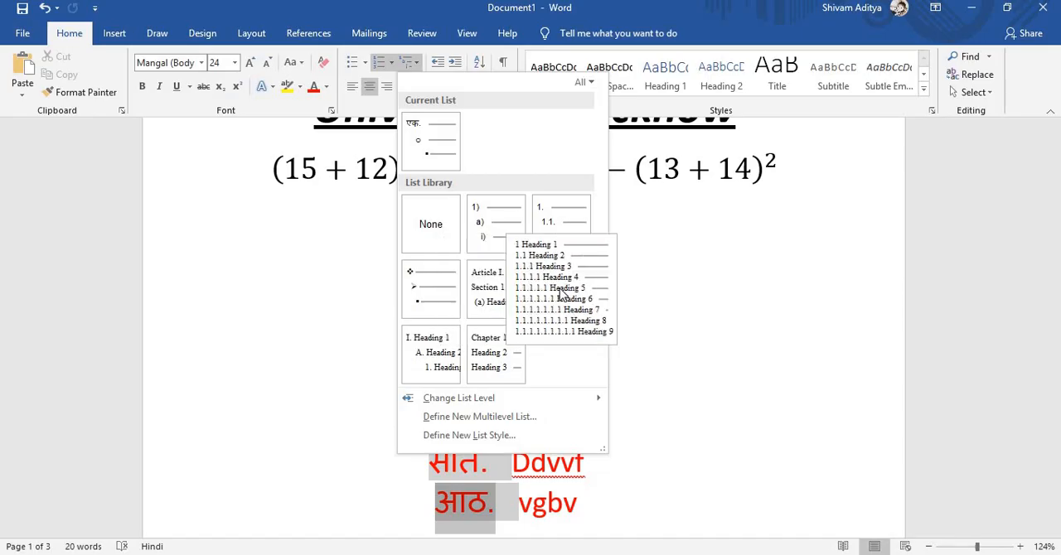
click(310, 288)
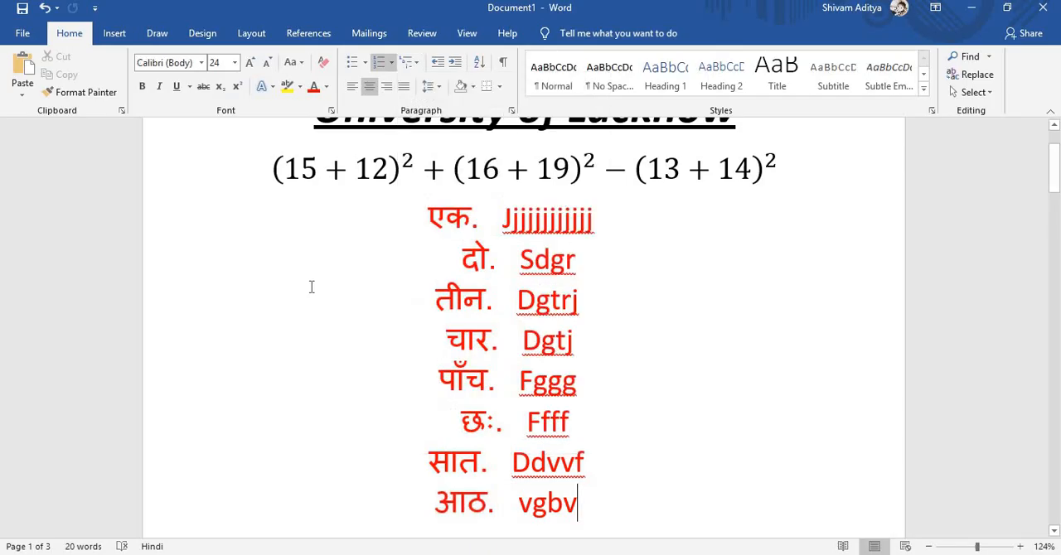
- Select all eight list items and preview line spacing options such as 1.15 without applying one
click(439, 88)
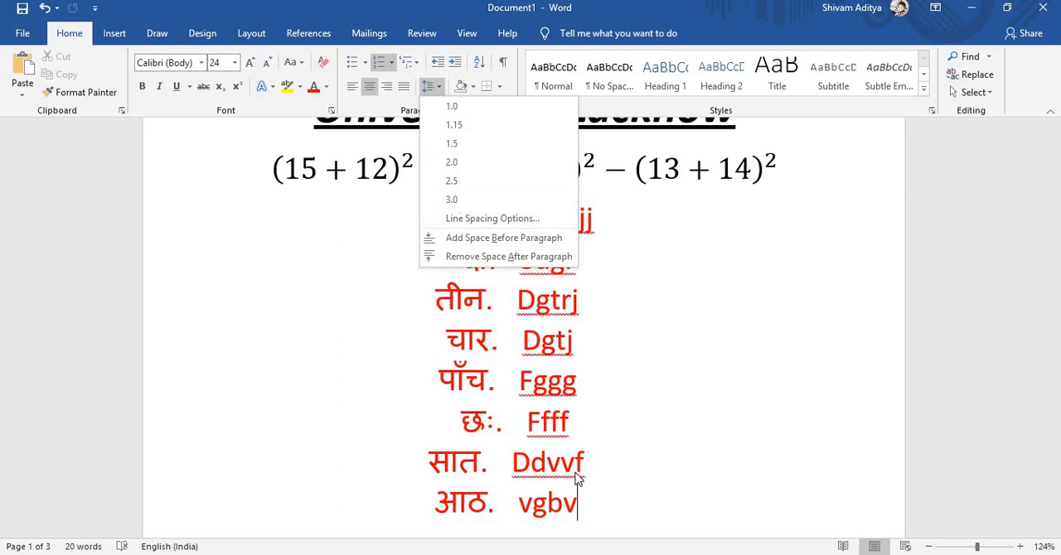
click(579, 506)
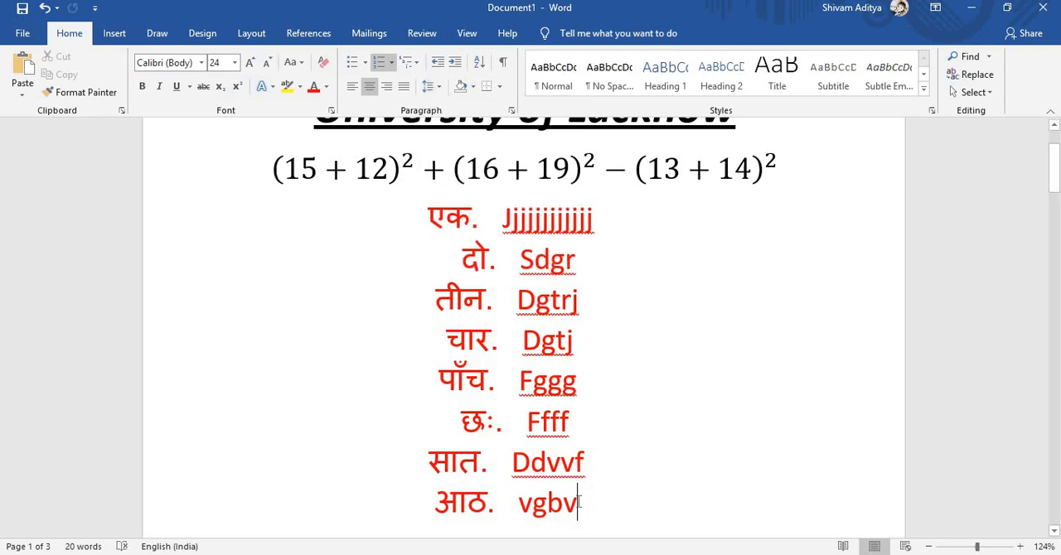
drag(578, 502, 464, 229)
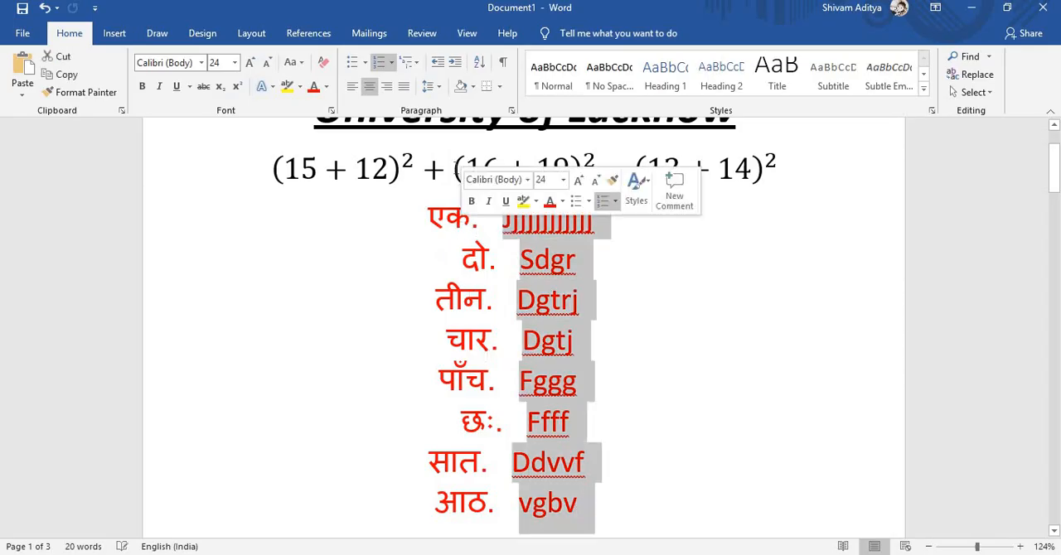
click(429, 86)
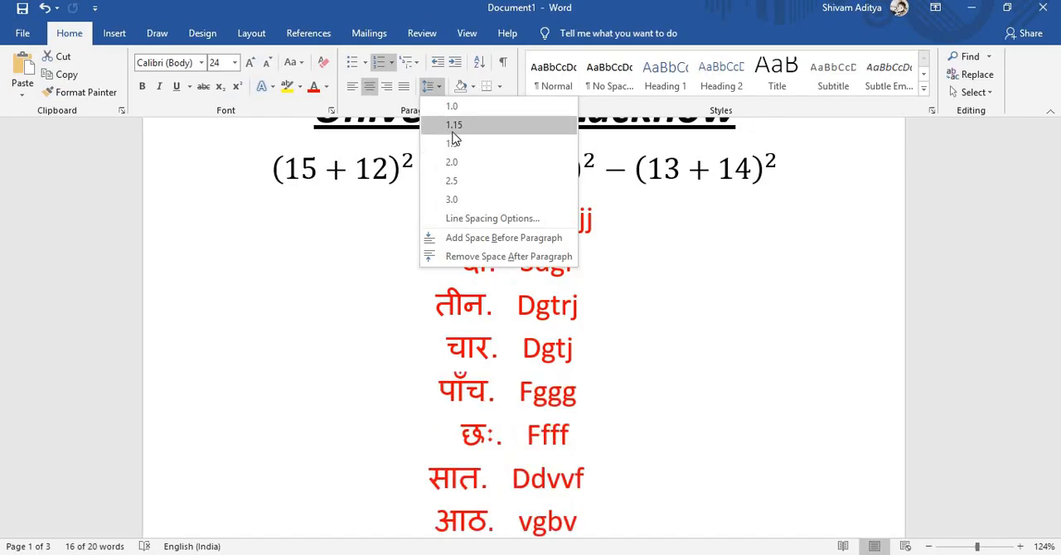
key(Escape)
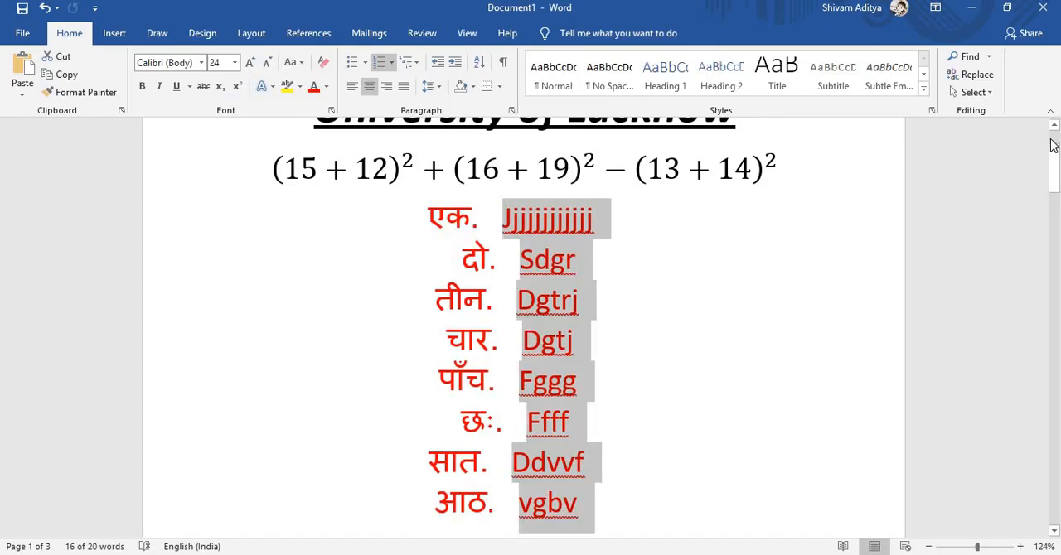
- Underline the final "14)²" of the equation with black ink strokes
drag(1053, 146, 1053, 143)
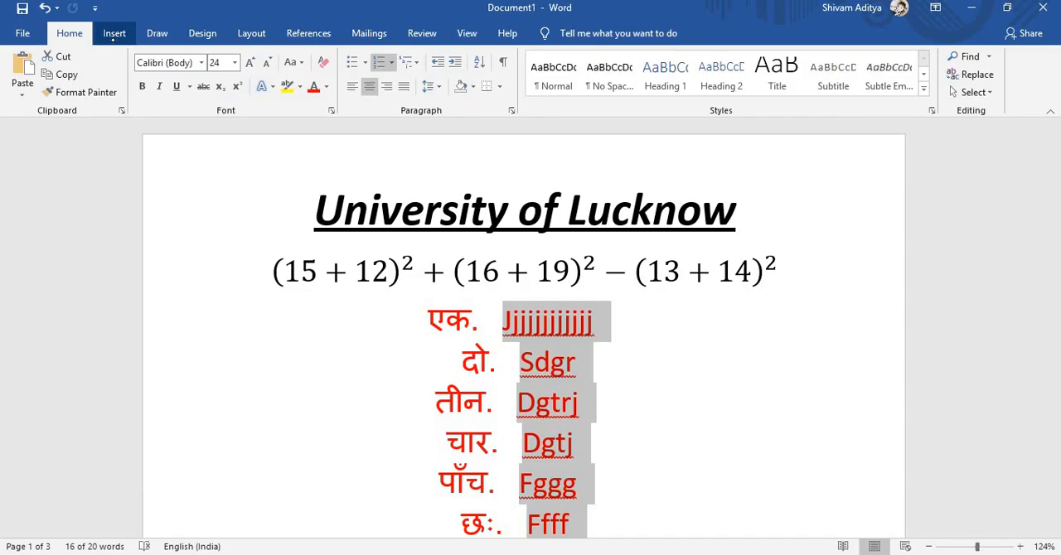
mouse_move(745, 293)
mouse_down()
mouse_move(729, 288)
mouse_move(777, 295)
mouse_up()
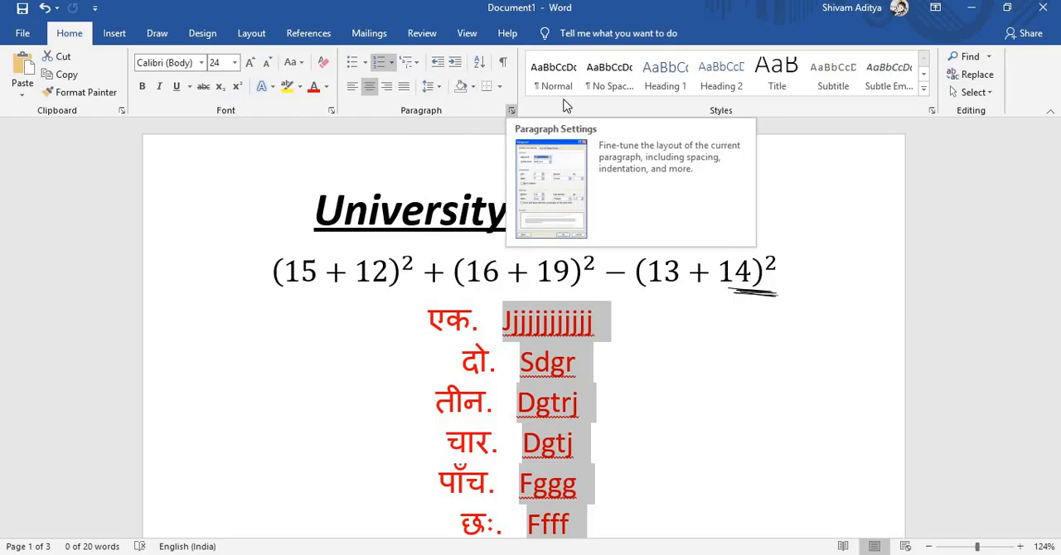
- Try the Normal, No Spacing and Heading 1 styles on the selected list items and undo the style changes
click(549, 74)
click(600, 77)
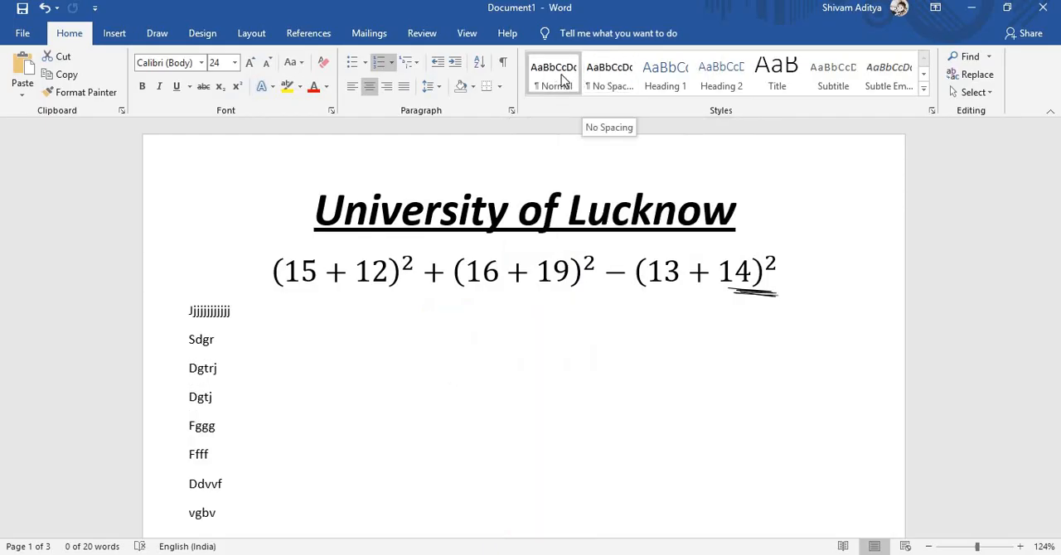
click(664, 76)
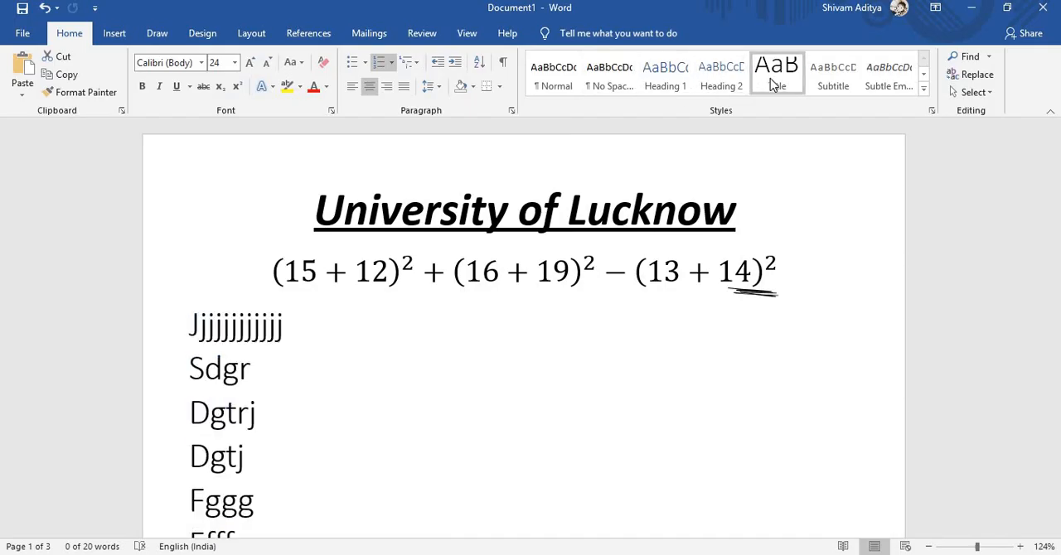
key(ctrl+z)
key(ctrl+z)
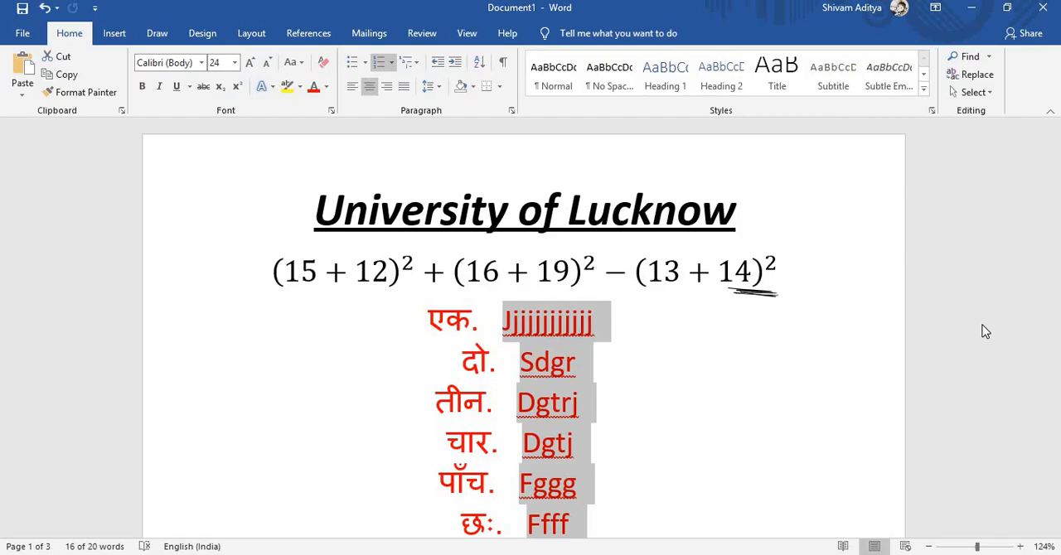
- Delete all content in the document, including the heading, equation, ink and list
key(ctrl+a)
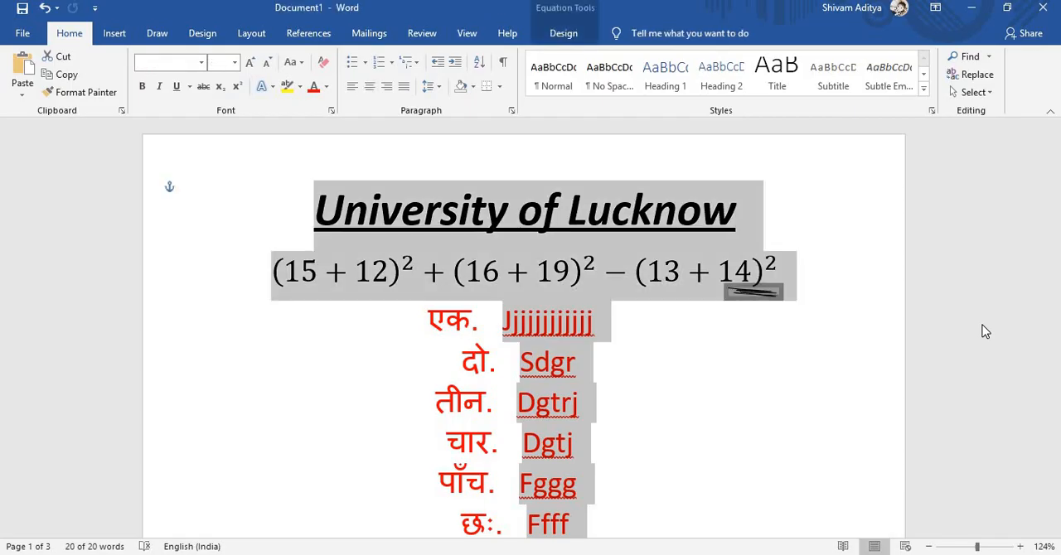
key(Delete)
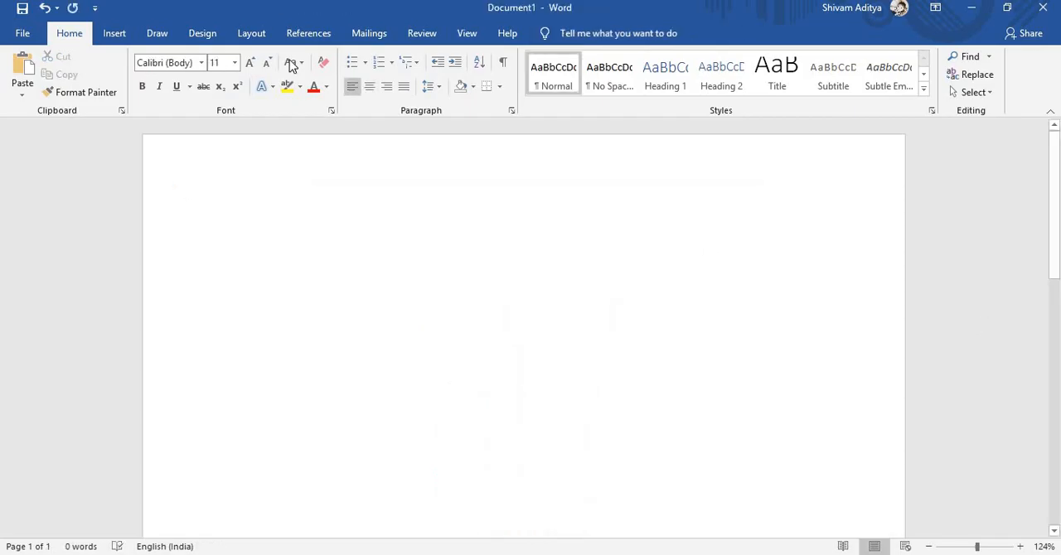
- Start a custom watermark for the blank page and set its type to text watermark
click(124, 38)
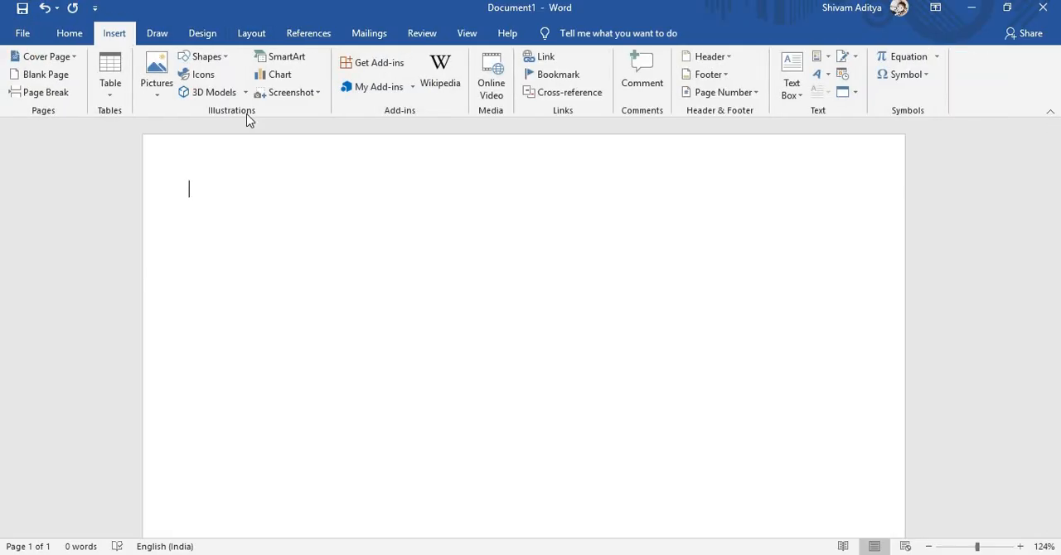
click(161, 38)
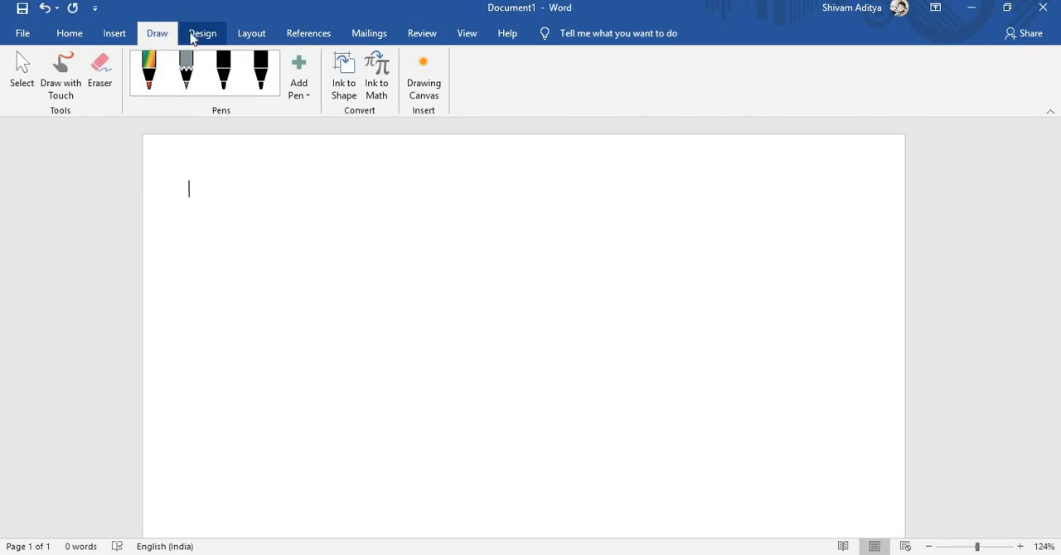
click(191, 37)
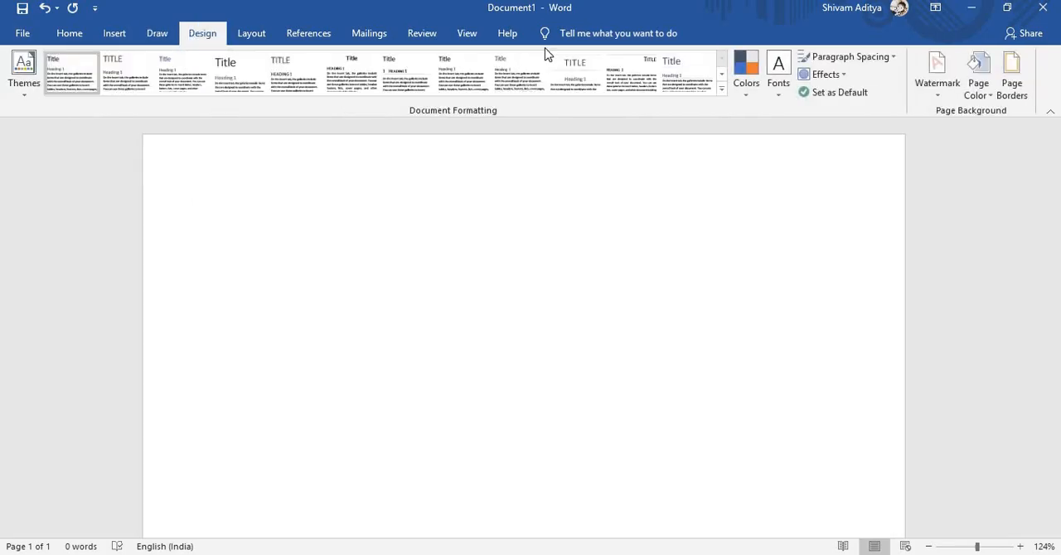
click(929, 85)
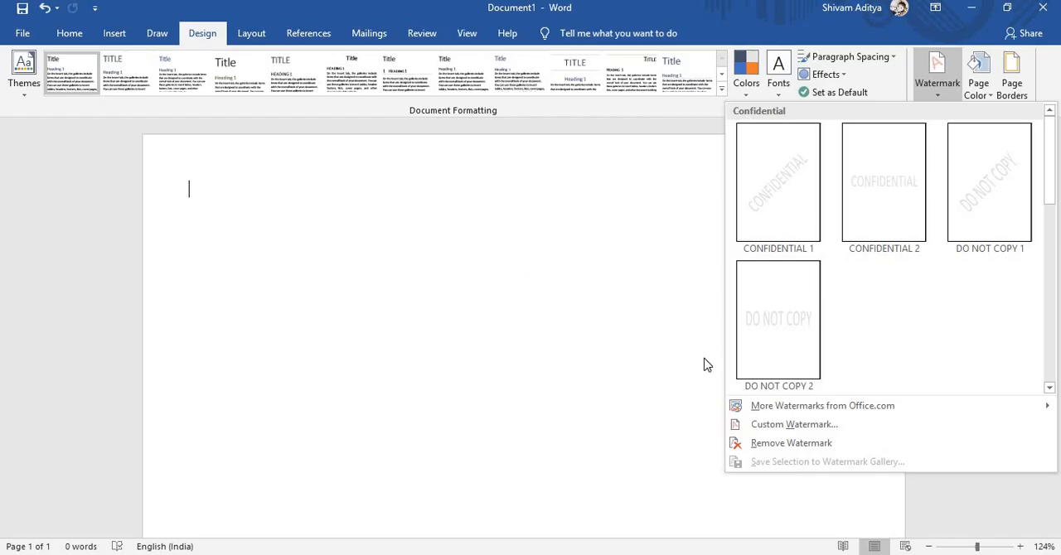
click(818, 428)
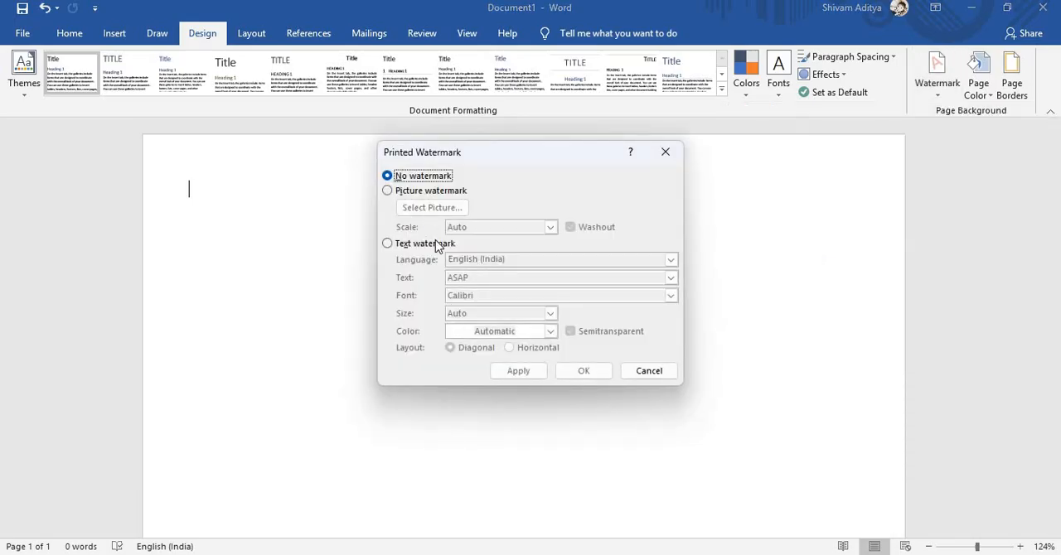
click(388, 191)
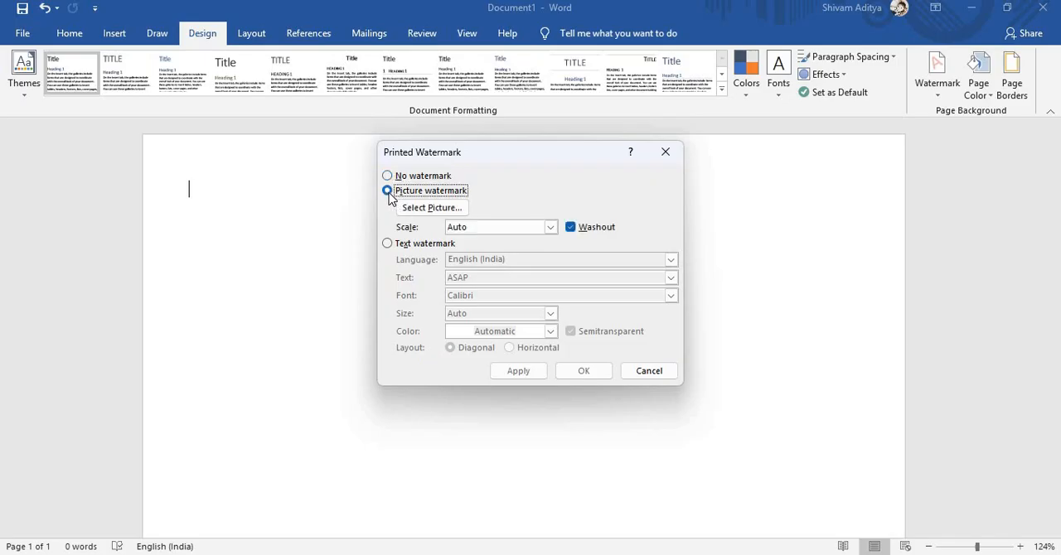
click(387, 176)
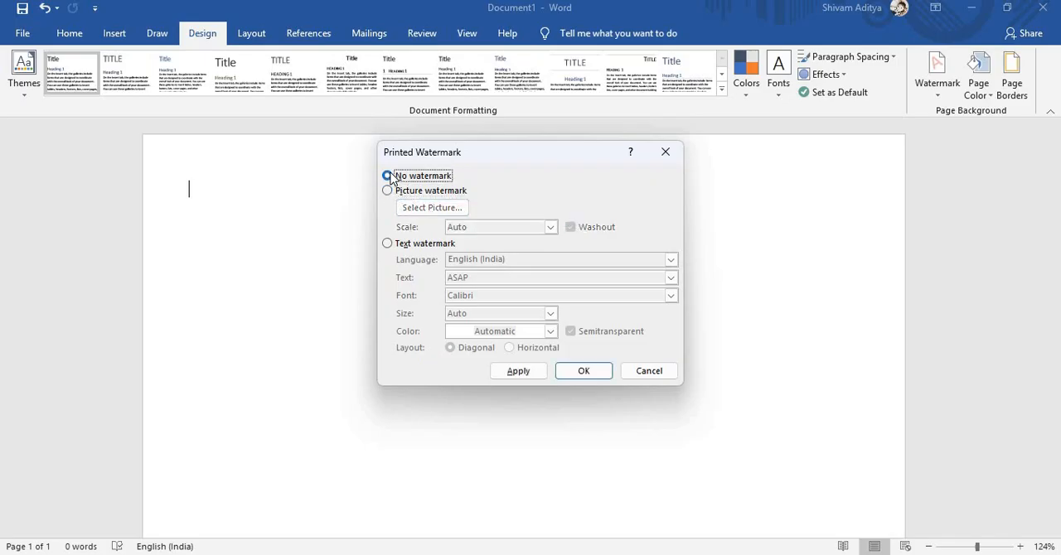
click(387, 244)
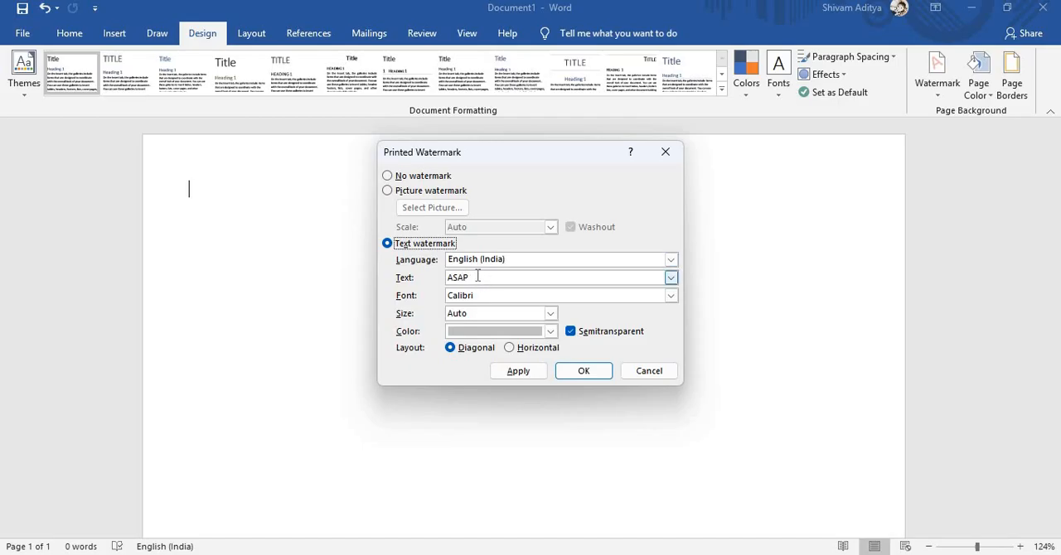
- Replace the watermark text with "Computer Guru", apply it to the page and close the watermark settings
click(477, 277)
key(BackSpace)
key(BackSpace)
key(BackSpace)
key(BackSpace)
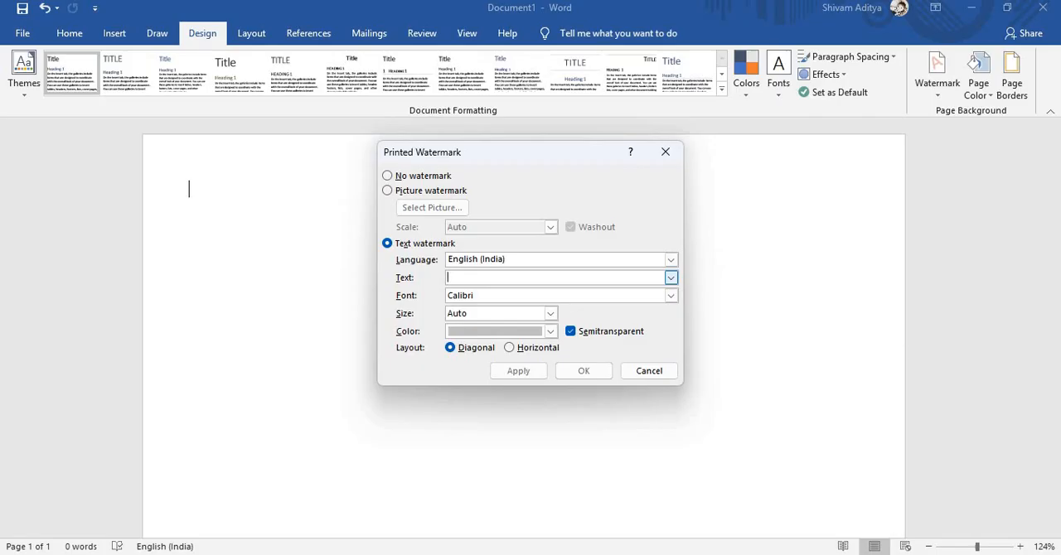
text(Computer)
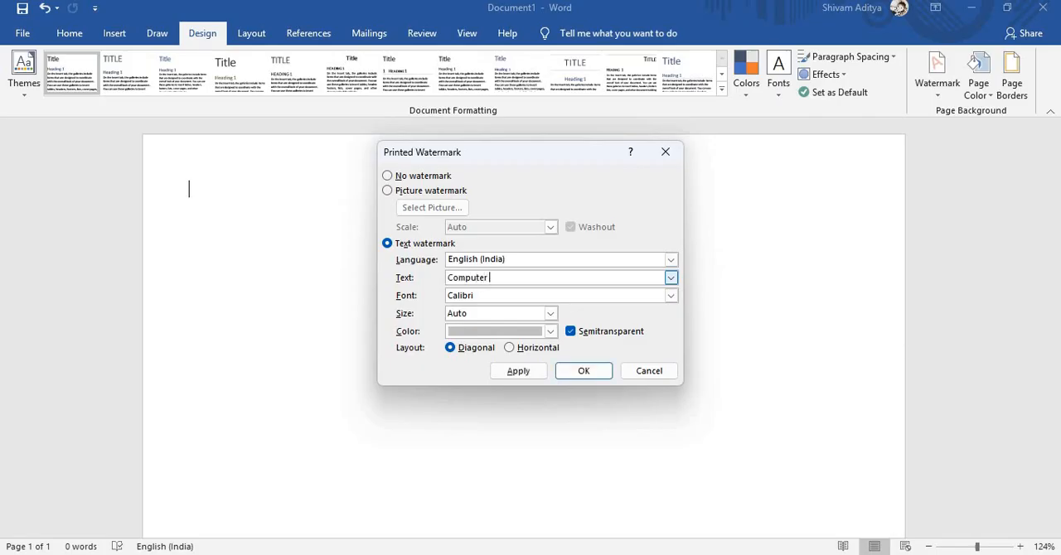
text( Guru)
click(515, 371)
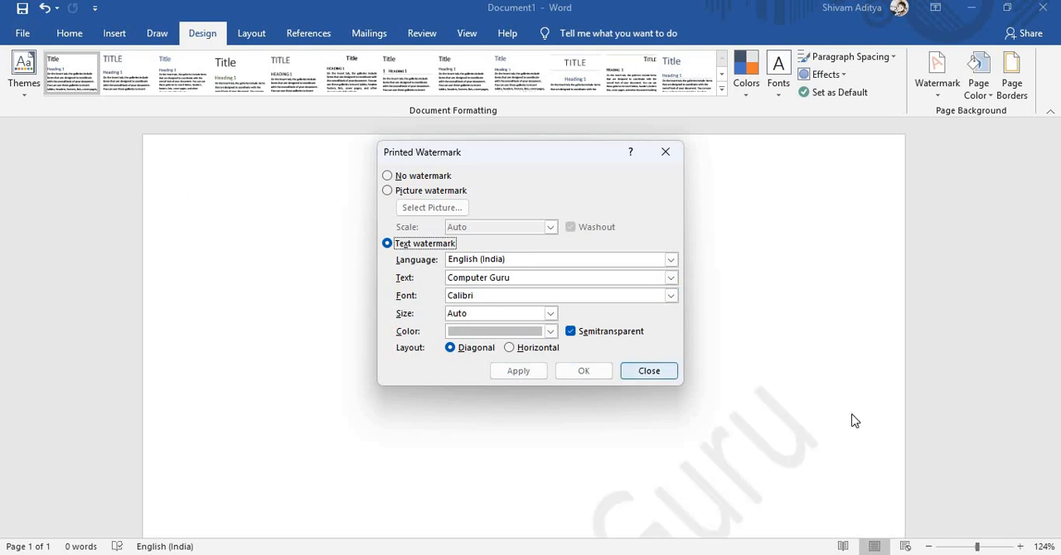
click(820, 243)
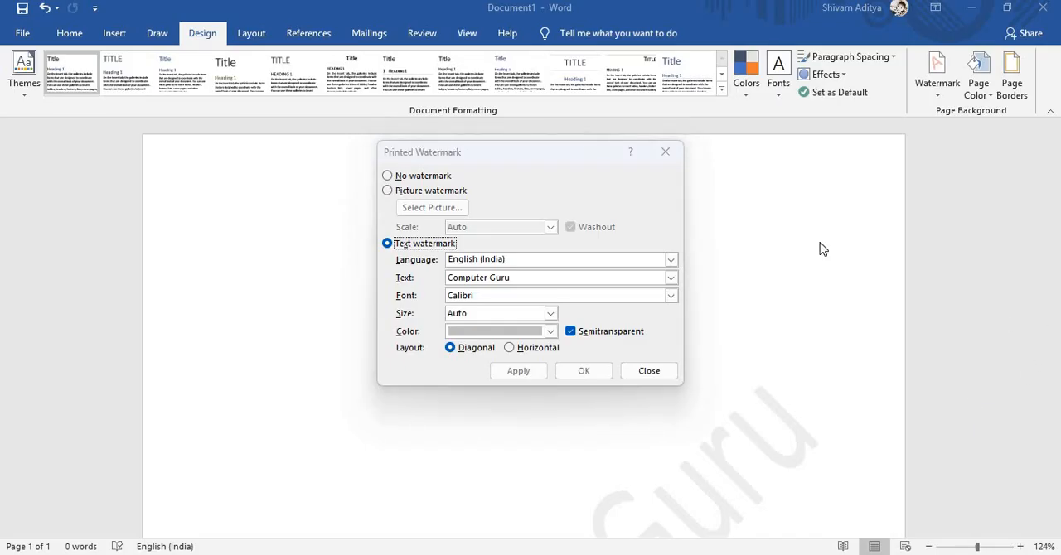
click(664, 152)
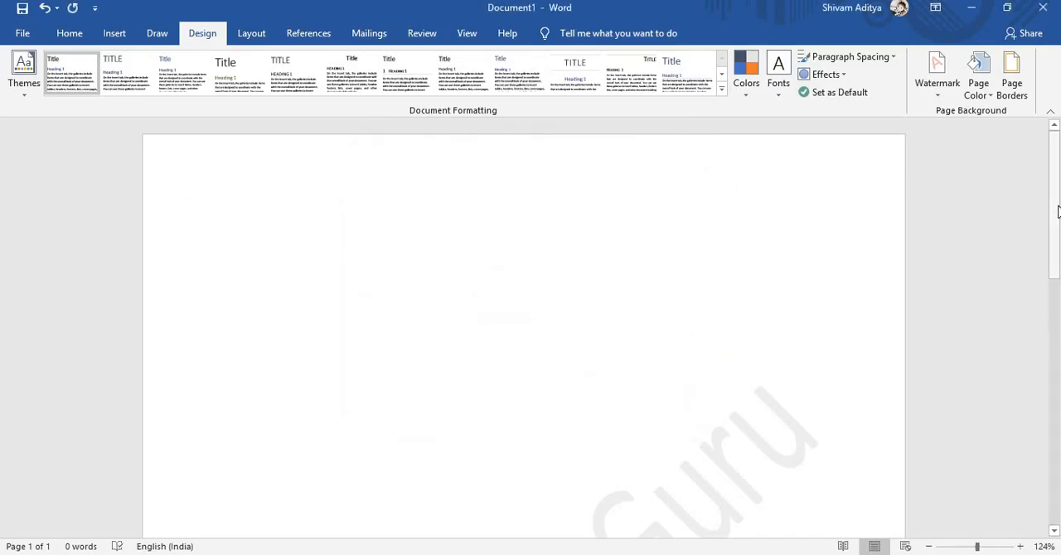
- Set the page colour to the dark red standard colour
drag(1054, 249, 1022, 222)
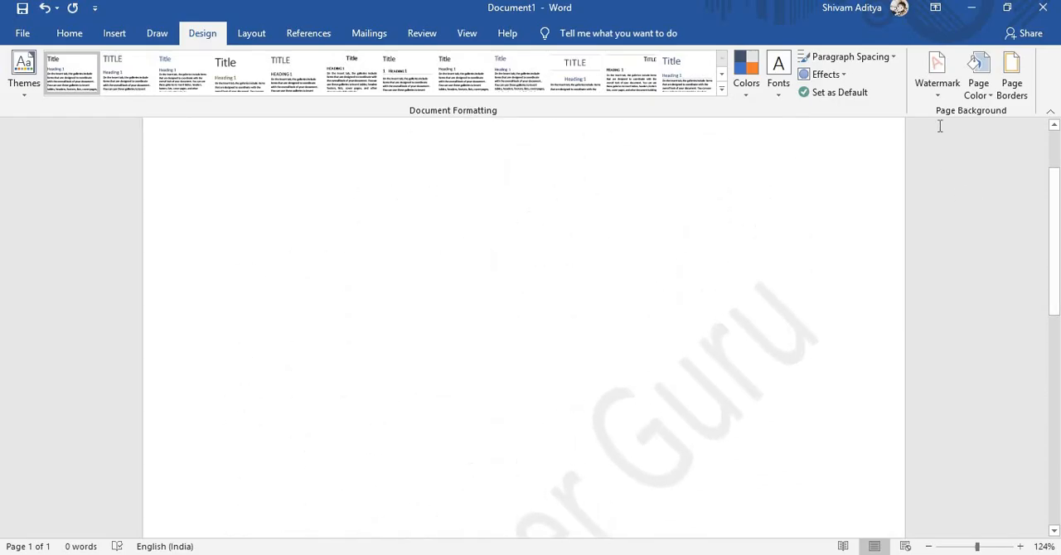
click(984, 97)
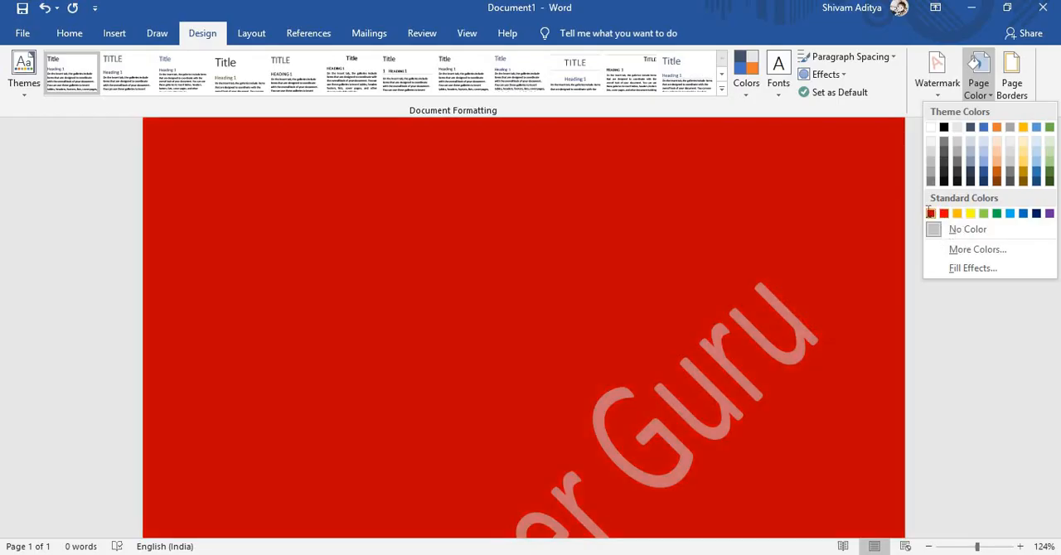
click(929, 213)
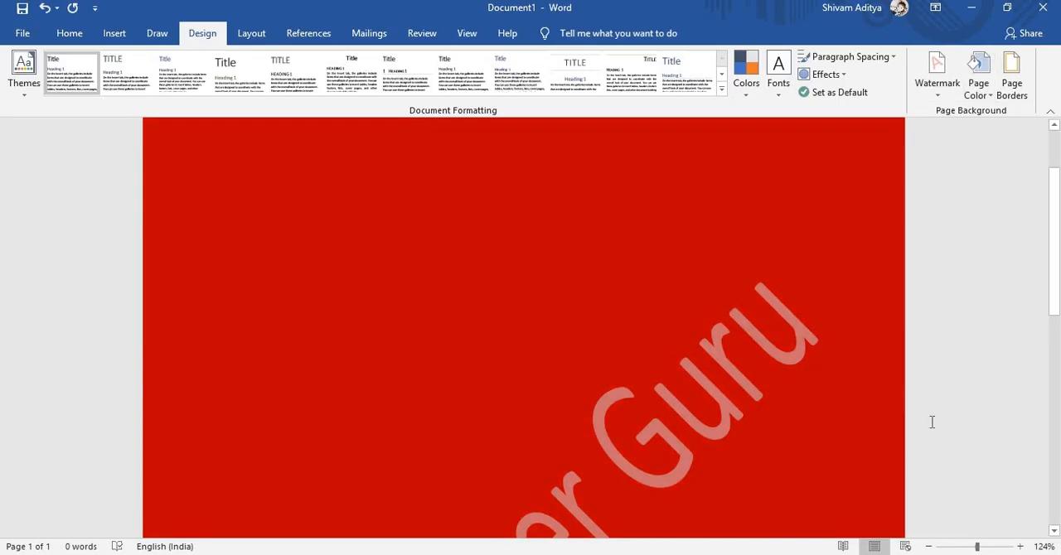
- Add a box page border to the whole document with a 3 pt thick-and-thin line style
click(928, 546)
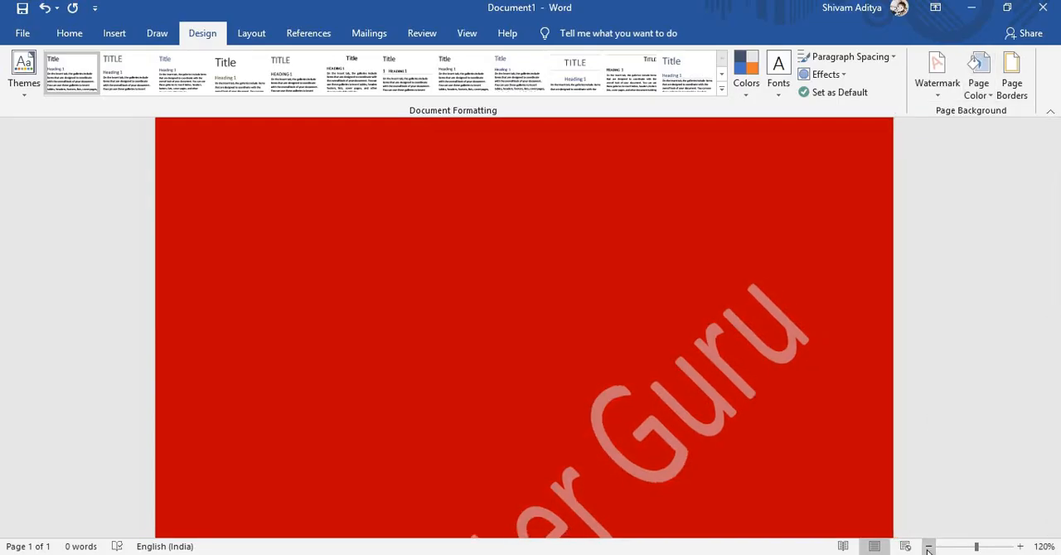
click(928, 546)
click(928, 546)
click(928, 546)
click(928, 546)
click(928, 546)
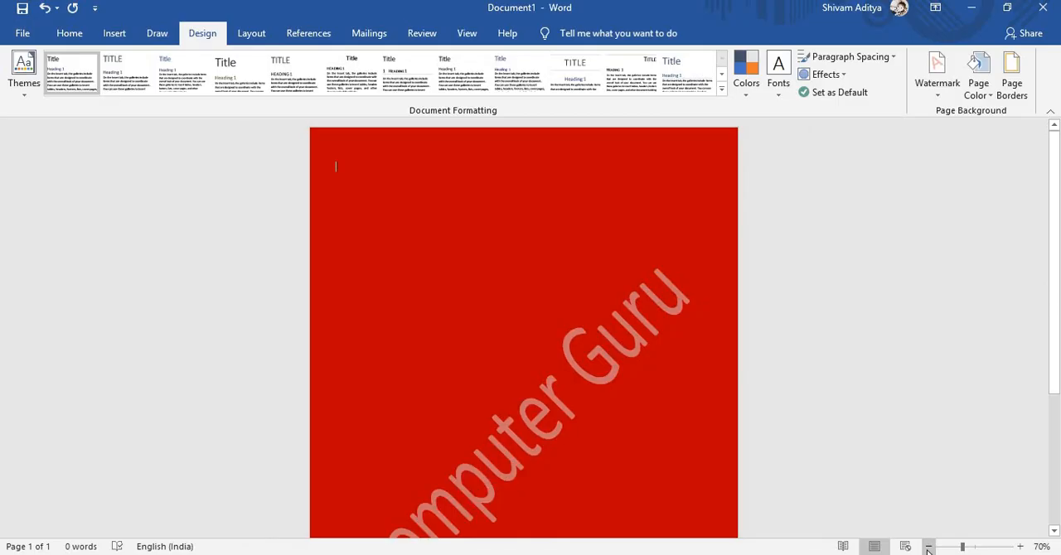
click(928, 546)
click(928, 546)
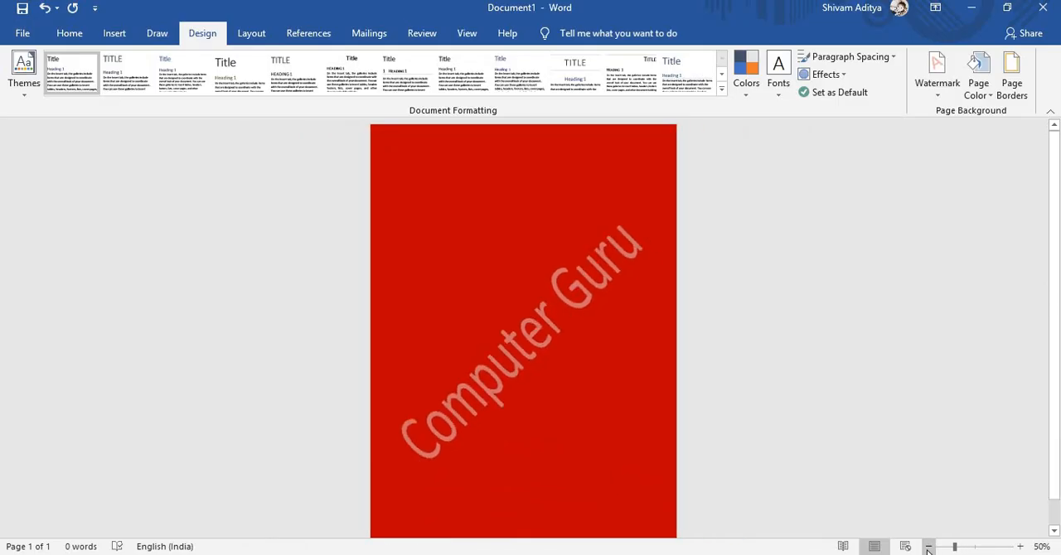
click(1005, 86)
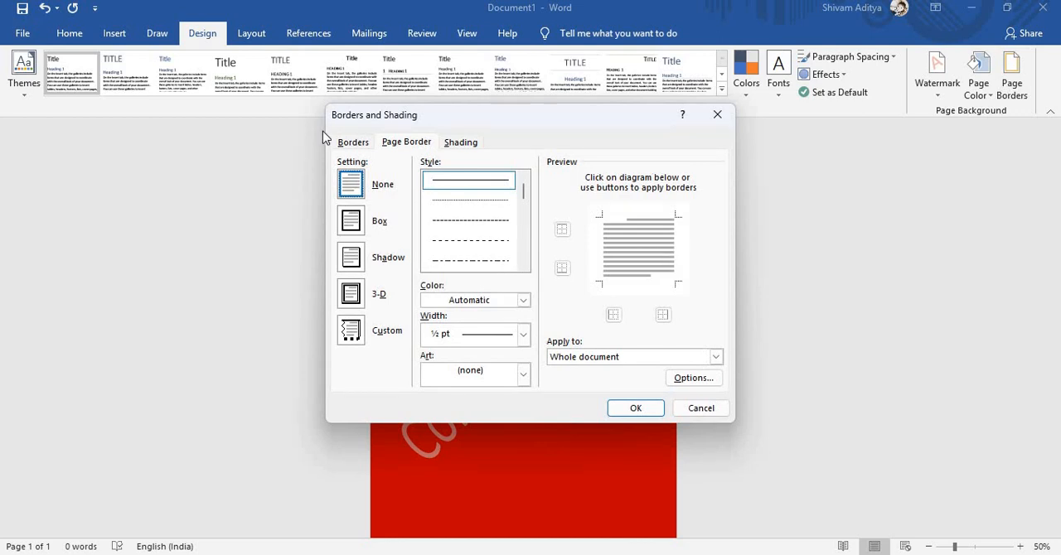
click(523, 265)
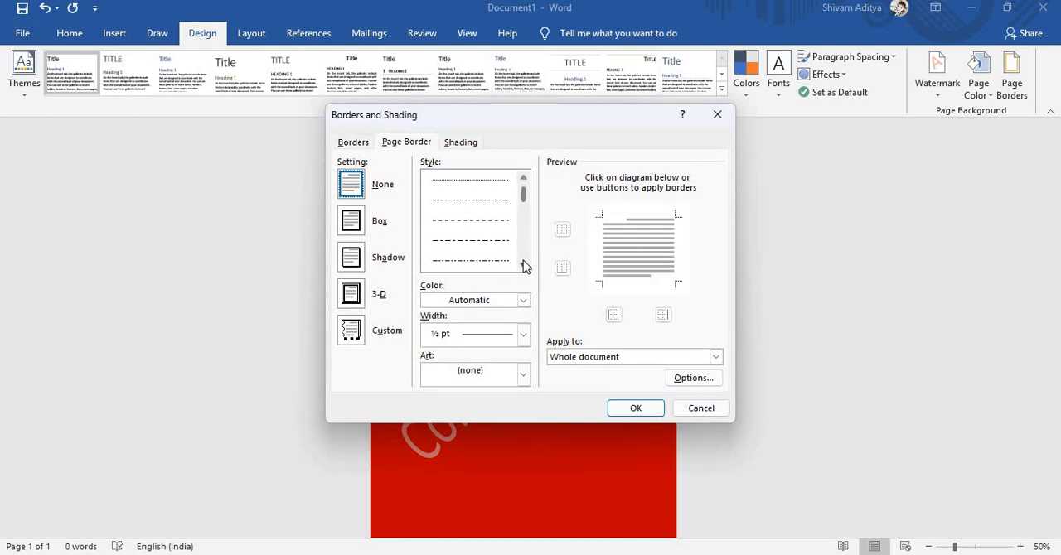
click(522, 265)
click(523, 265)
click(523, 265)
click(522, 265)
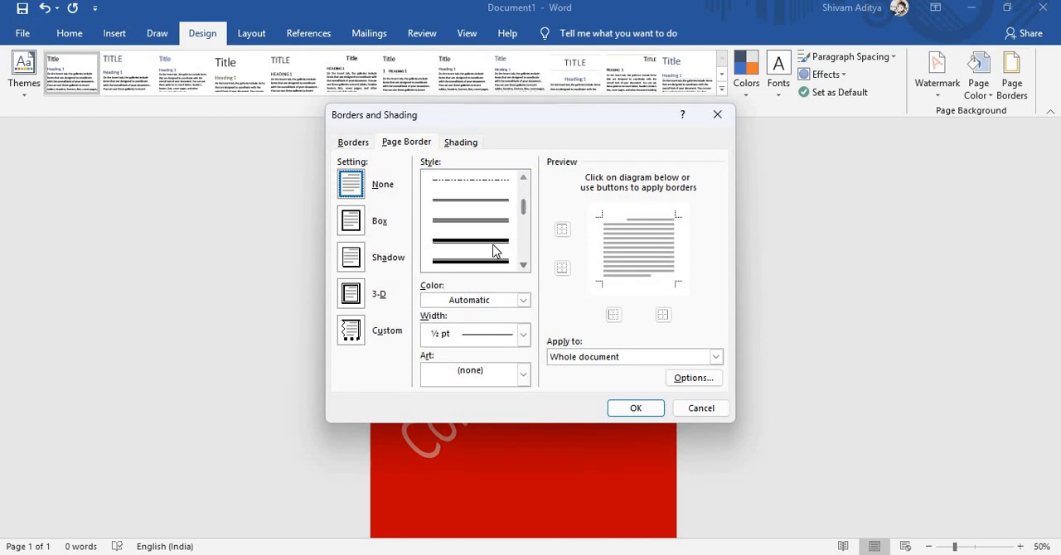
click(494, 251)
click(619, 405)
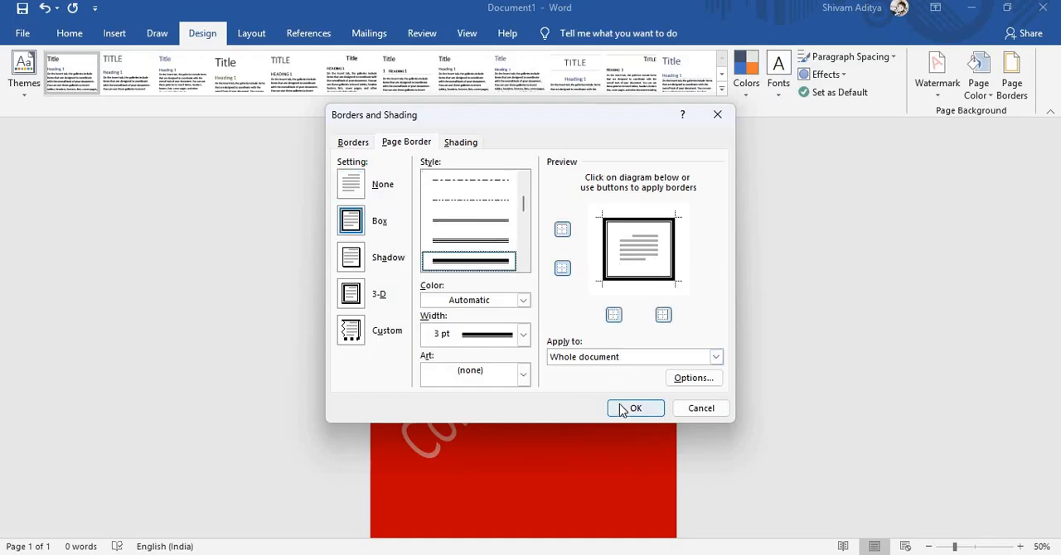